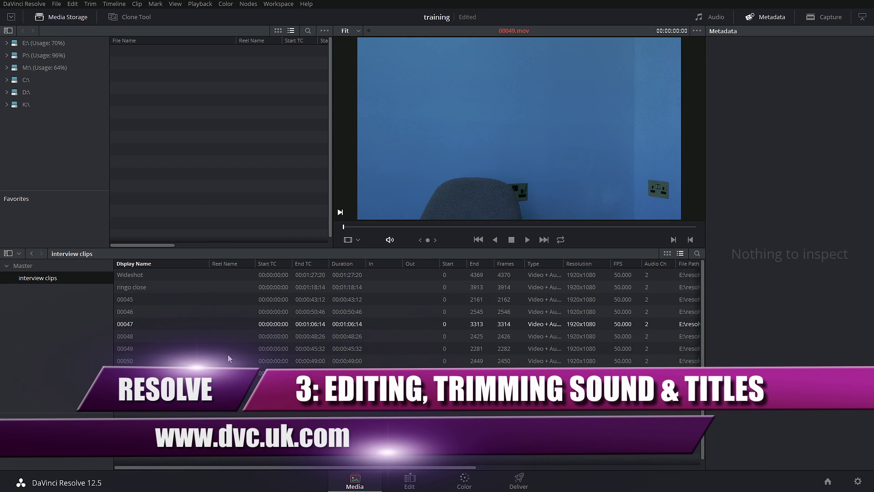
- Go to the Edit page and load the Wideshot clip into the source viewer
click(409, 481)
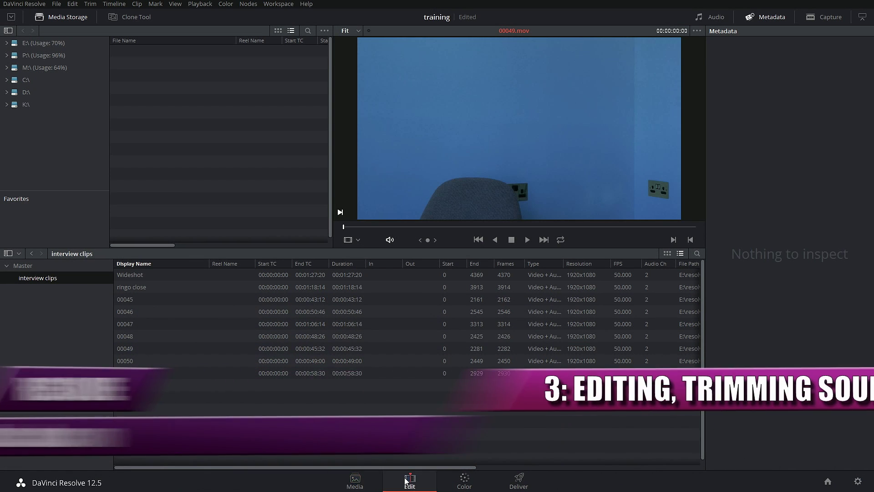
click(102, 99)
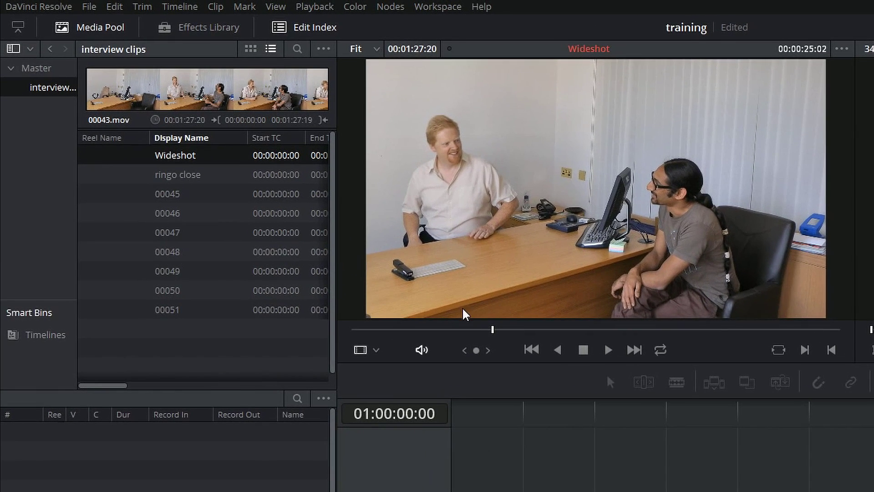
- Scrub and play through Wideshot to find the wanted moment near 34 seconds
click(298, 209)
drag(468, 334, 535, 333)
click(608, 350)
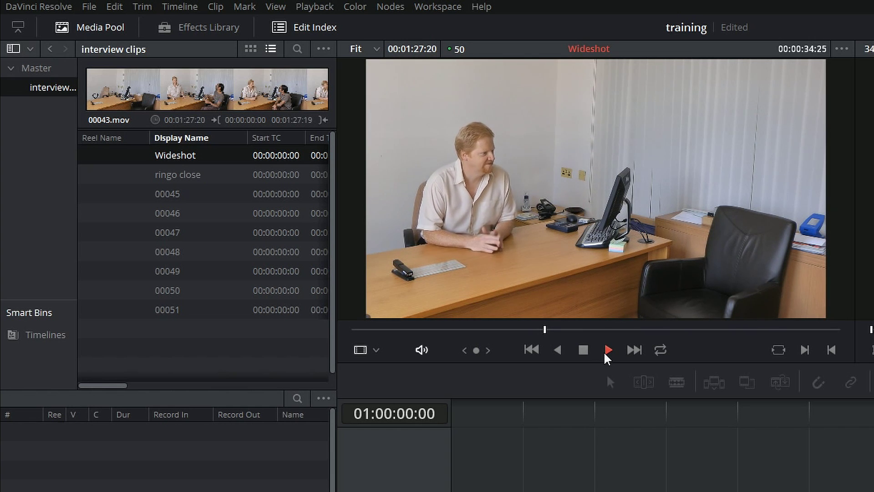
click(583, 351)
key(space)
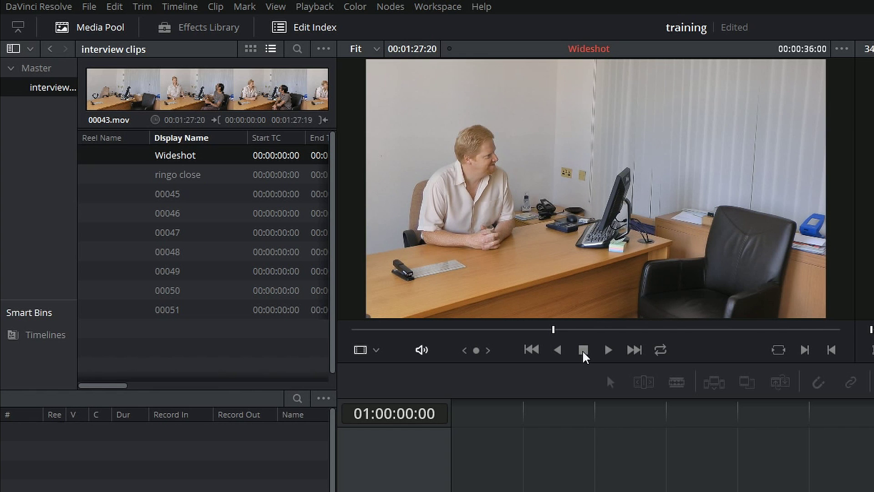
key(shift+Right)
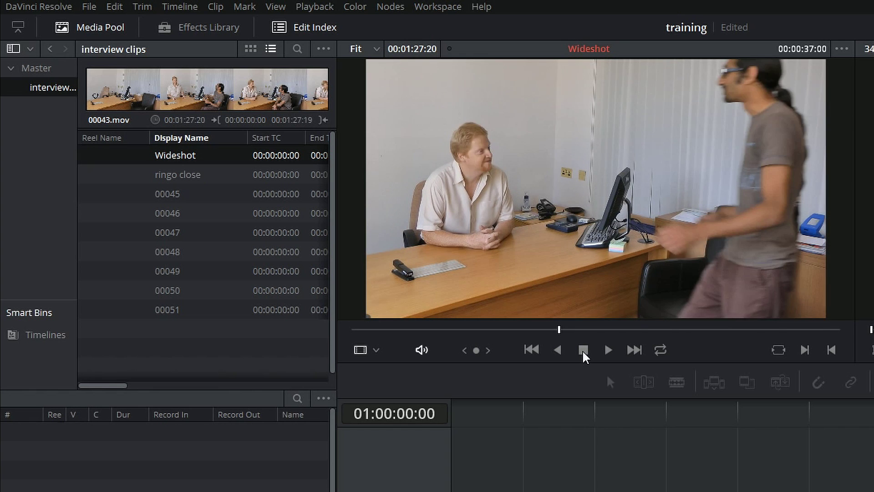
key(shift+Left)
key(shift+Left)
key(shift+Left)
key(space)
mouse_move(563, 326)
mouse_down()
mouse_move(491, 327)
mouse_move(572, 330)
mouse_up()
- Mark in and out points on Wideshot for a 00:00:02:47 range, then view the display modes
key(i)
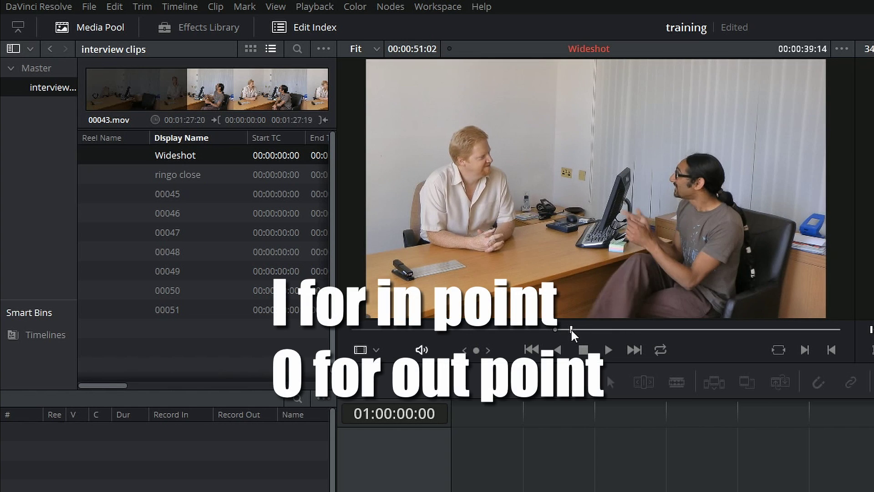
key(o)
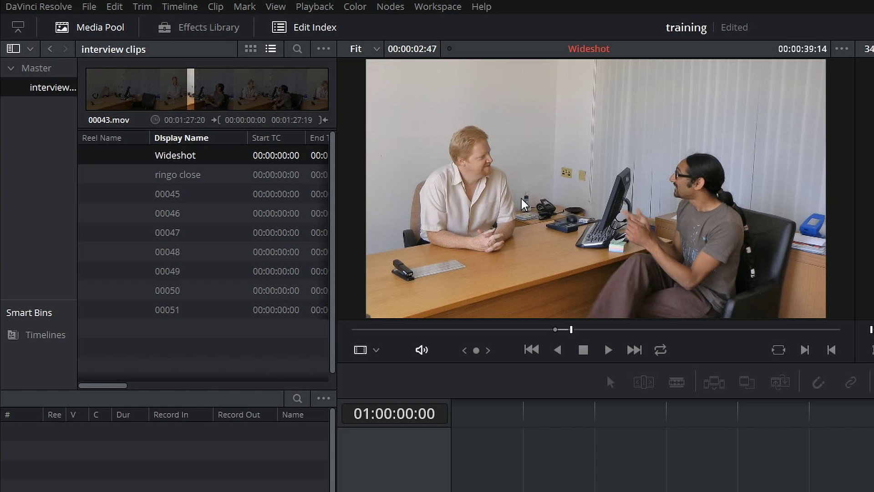
click(376, 351)
click(374, 353)
click(377, 352)
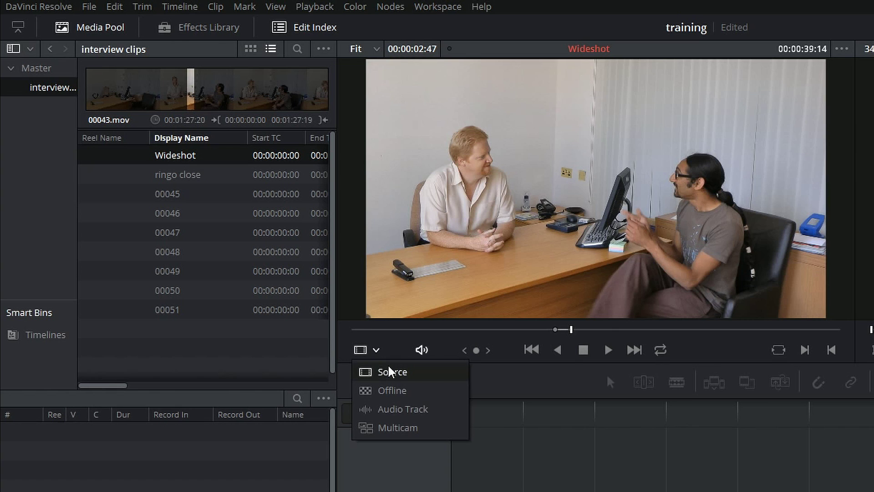
- Switch the source viewer to Audio Track and back to Source, then open the scrub bar's context menu
click(407, 409)
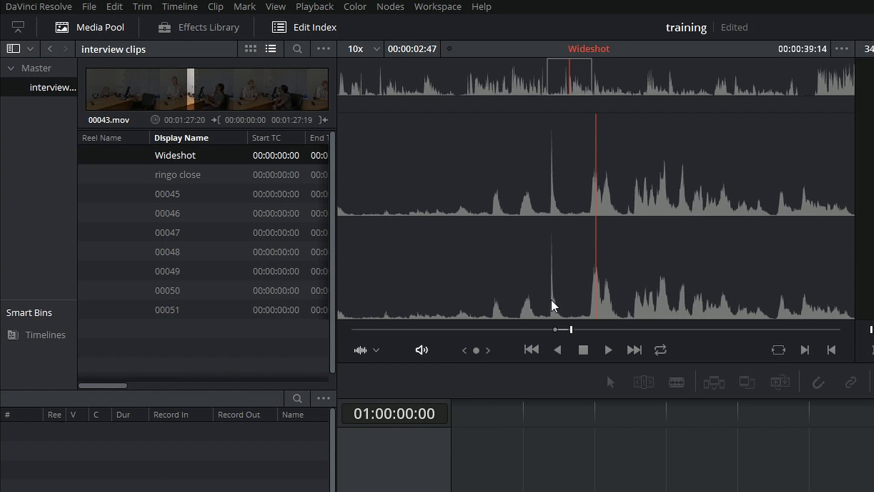
click(372, 350)
click(381, 368)
click(374, 352)
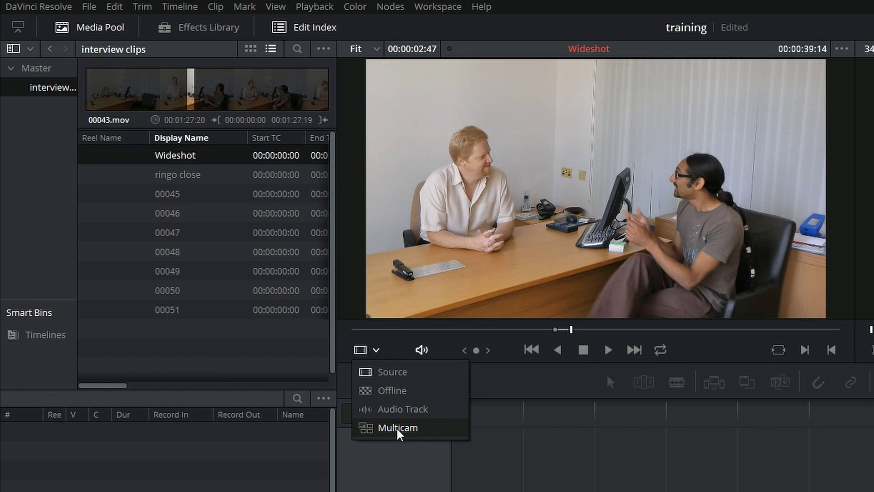
click(388, 376)
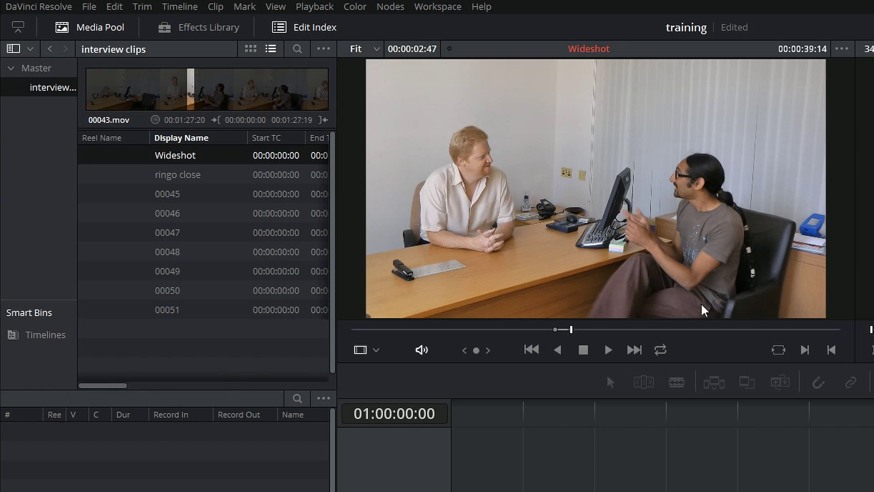
right_click(701, 327)
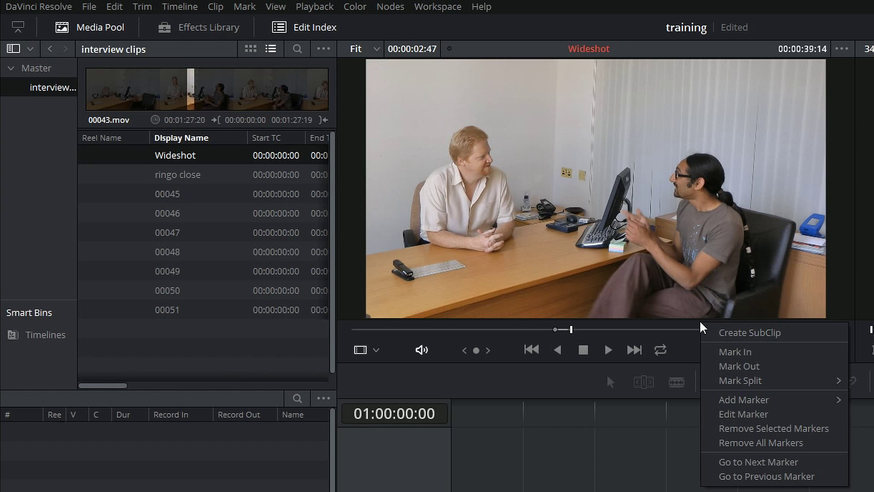
right_click(609, 329)
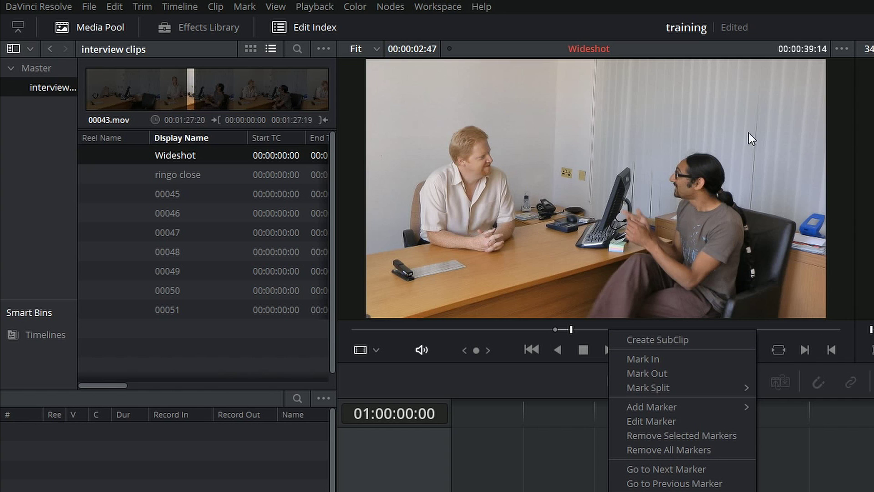
- Show the zoomed audio waveform beneath the Wideshot picture in the source viewer
click(842, 48)
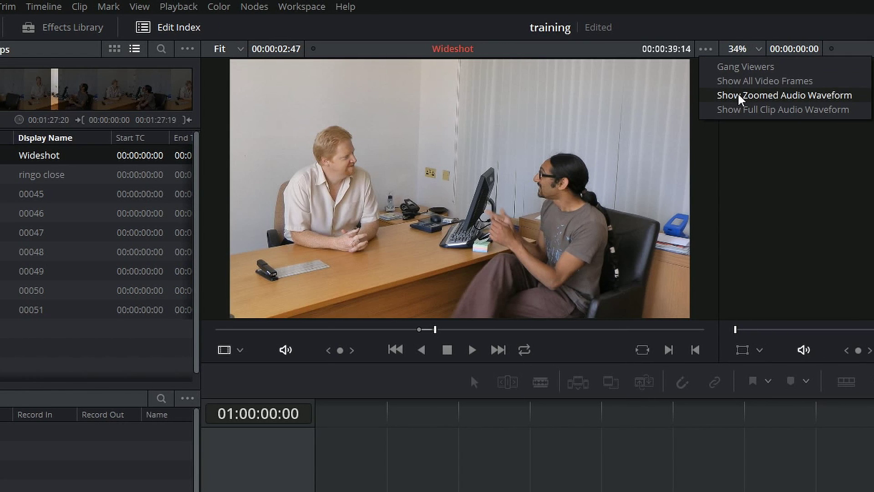
click(775, 100)
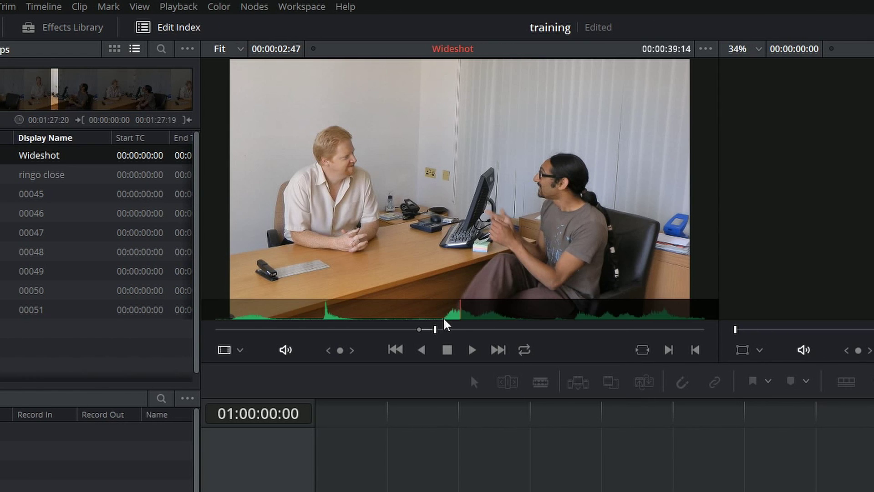
mouse_move(435, 329)
mouse_down()
mouse_move(427, 330)
mouse_move(442, 330)
mouse_up()
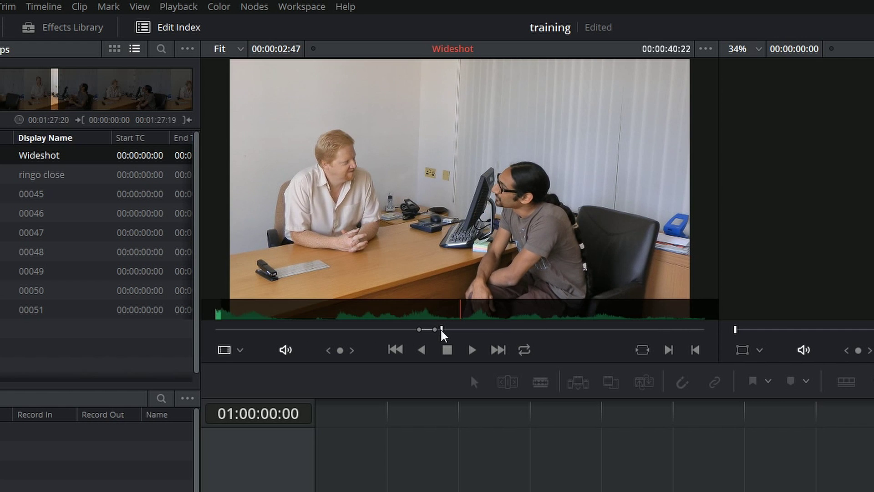
click(706, 49)
click(738, 110)
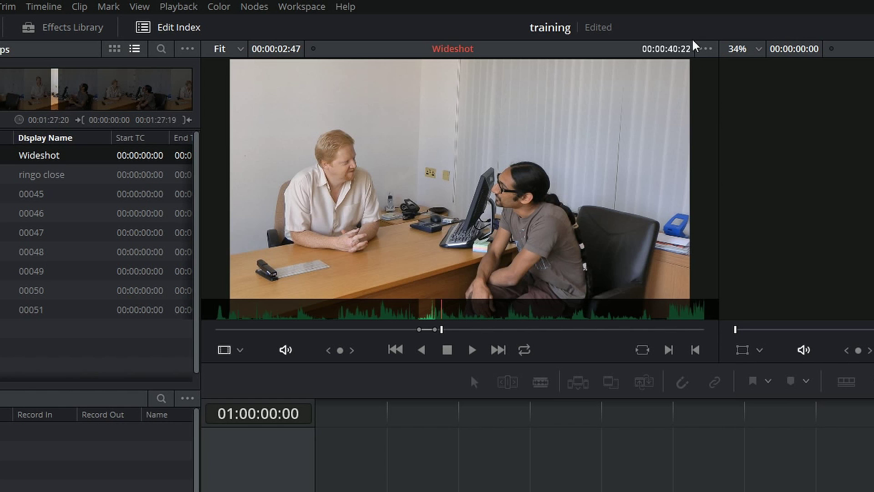
click(706, 50)
click(733, 92)
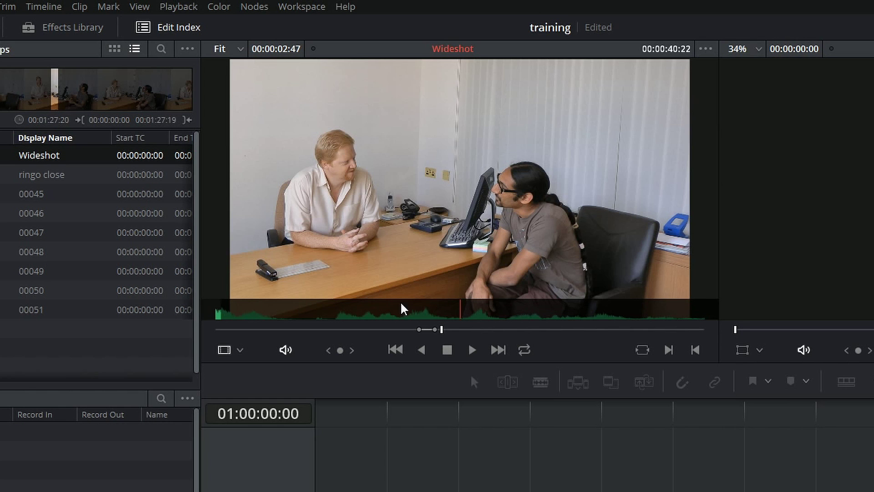
- Replay from the handshake and set a new out point, extending the range to 00:00:03:16
drag(435, 328, 423, 336)
key(space)
key(space)
click(435, 330)
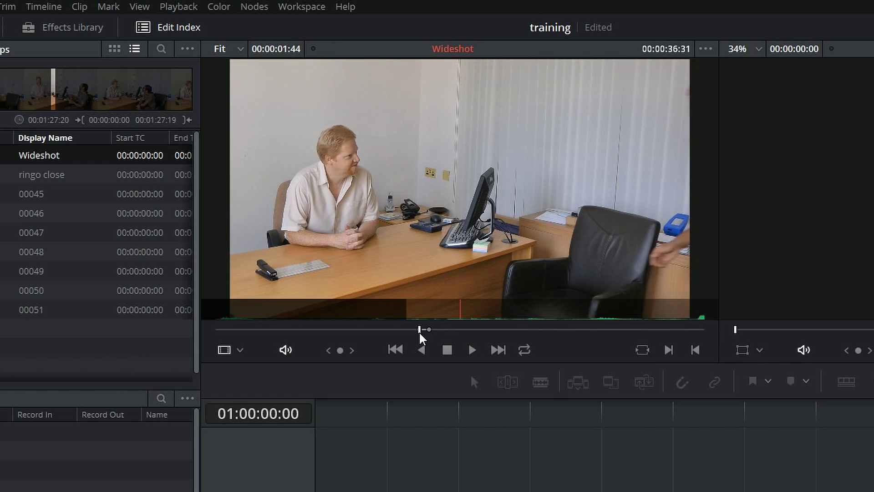
key(space)
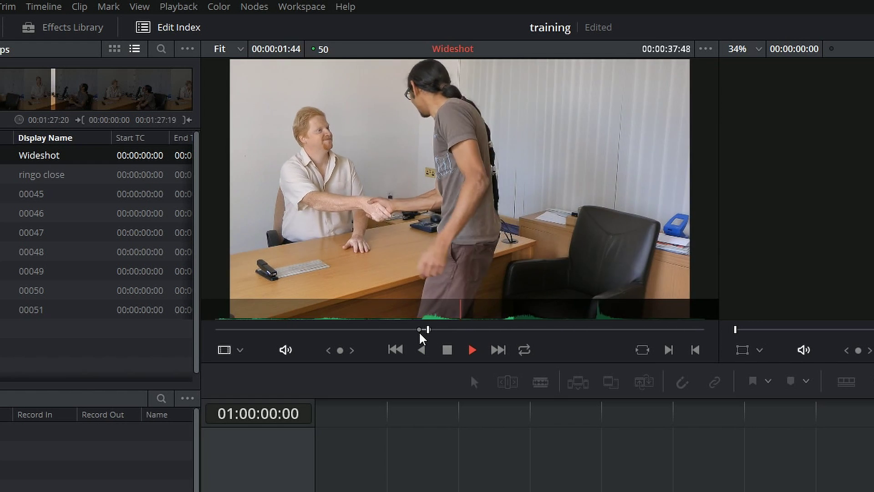
key(space)
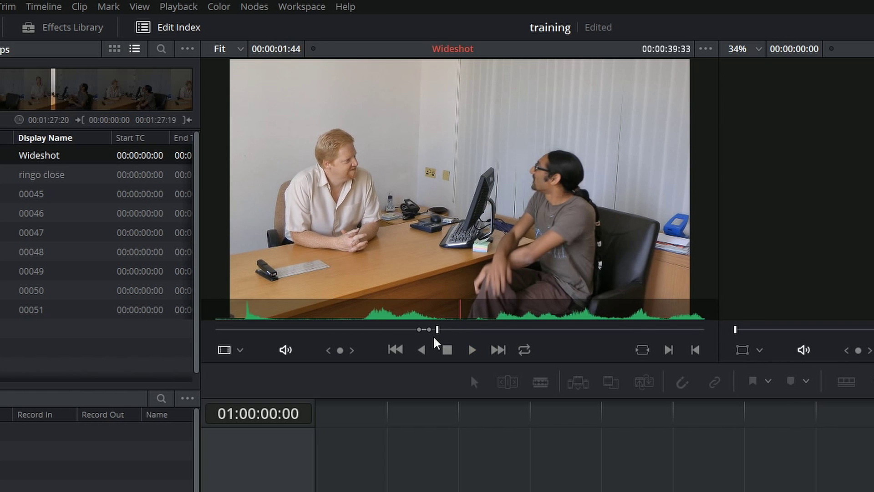
key(o)
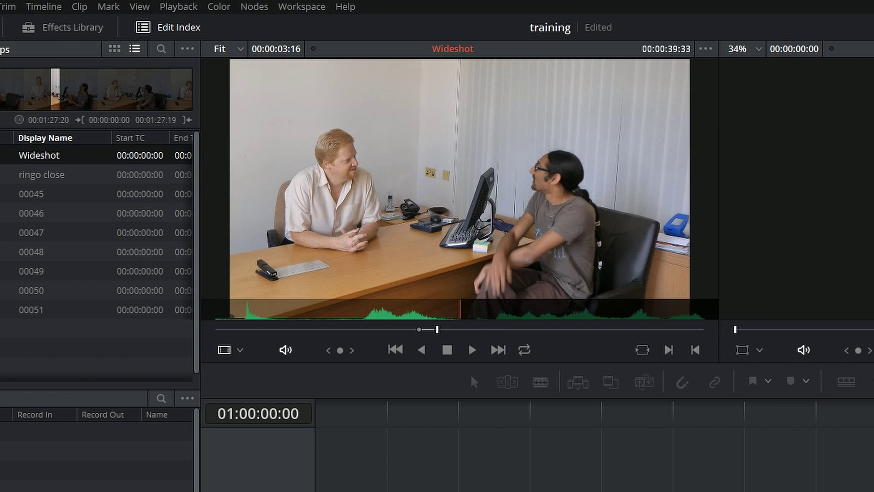
key(j)
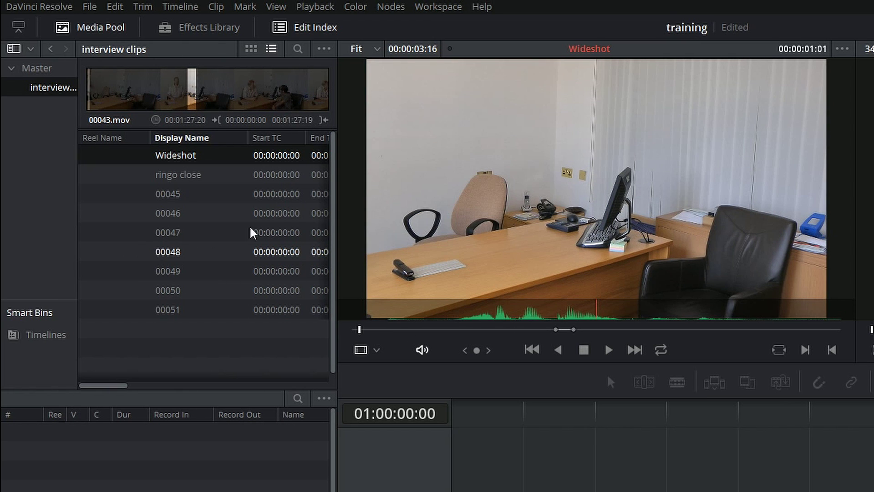
- Toggle the Media Pool filmstrip off and on, and switch between thumbnail and list views
click(323, 49)
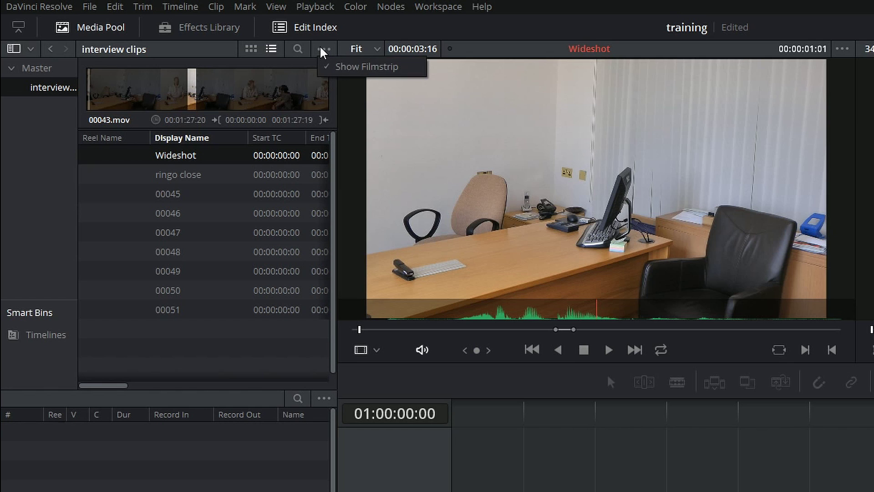
click(338, 67)
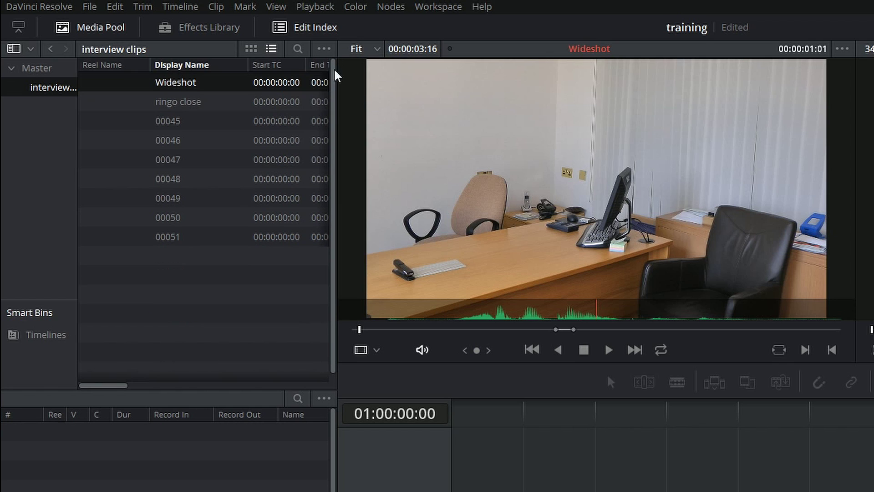
click(169, 109)
click(324, 48)
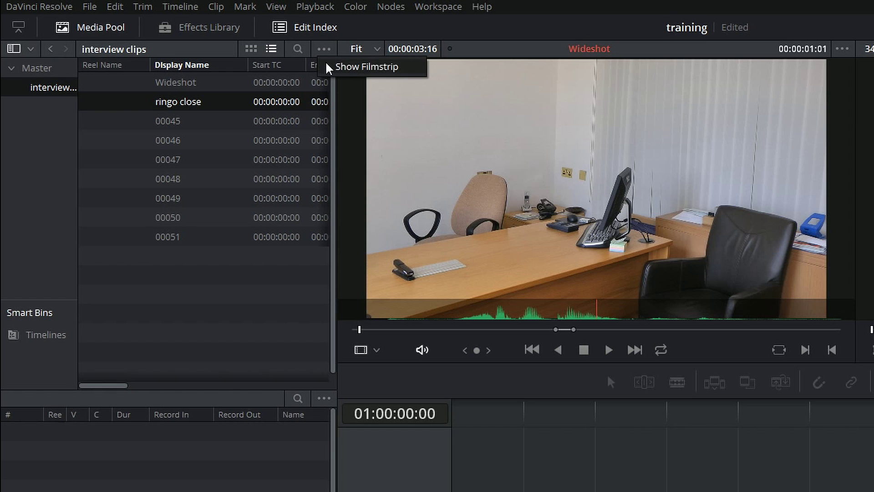
click(337, 66)
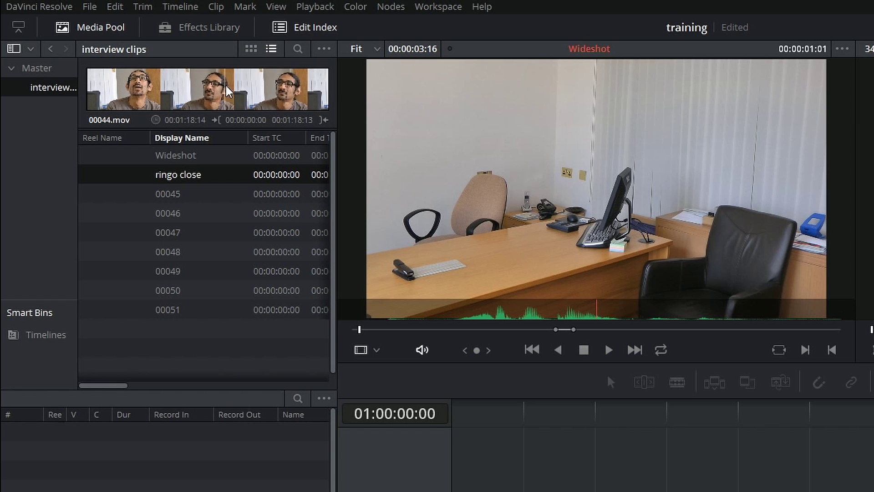
click(250, 48)
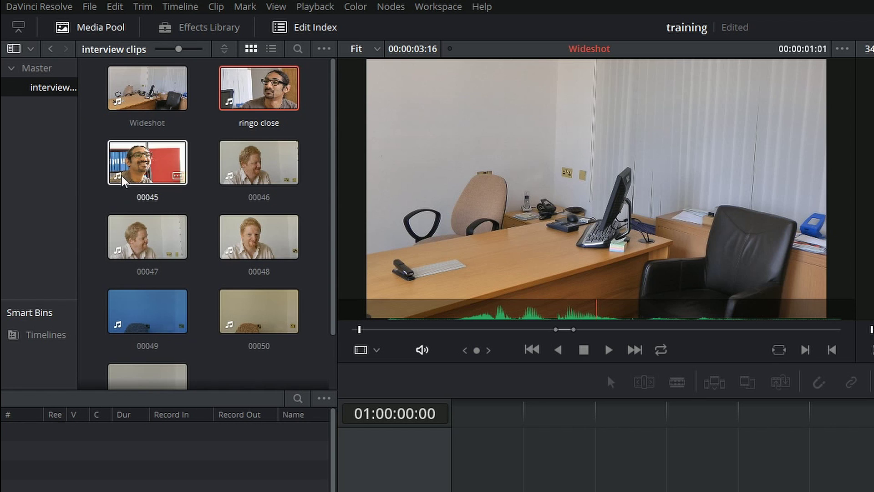
click(271, 48)
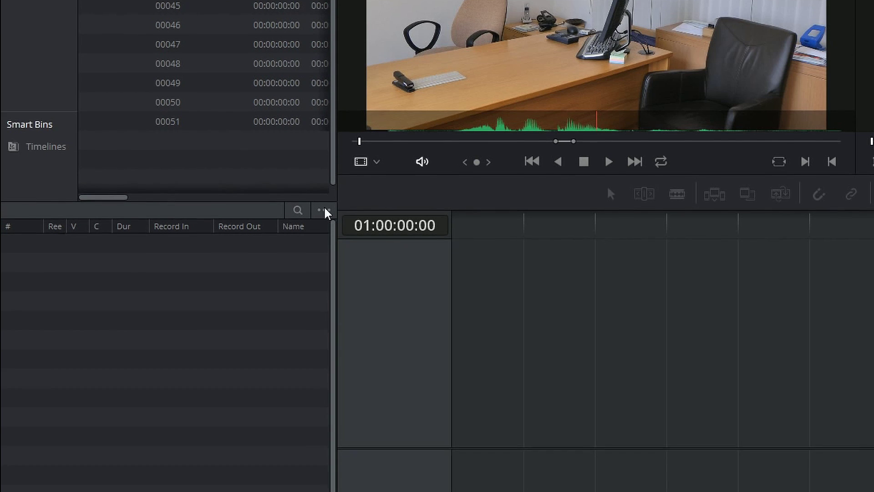
- Check the Edit Index options, then place Wideshot's 00:00:03:16 range at the start of Timeline 1
click(325, 399)
click(228, 212)
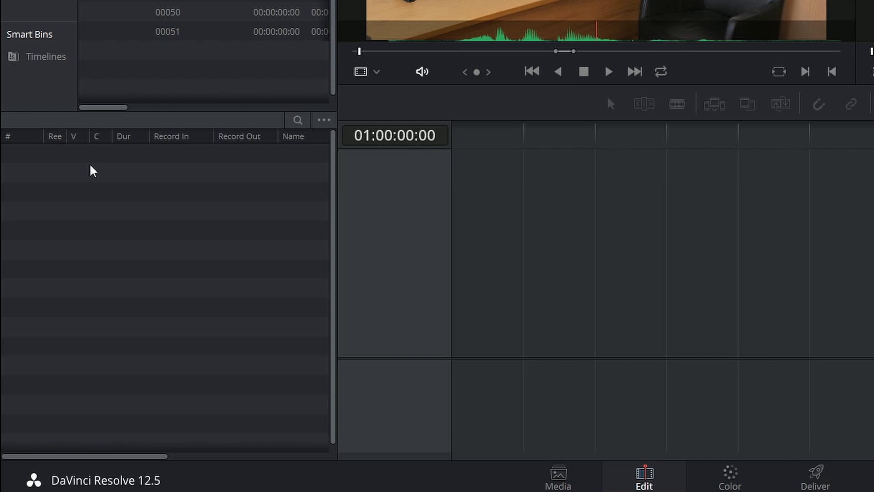
click(325, 121)
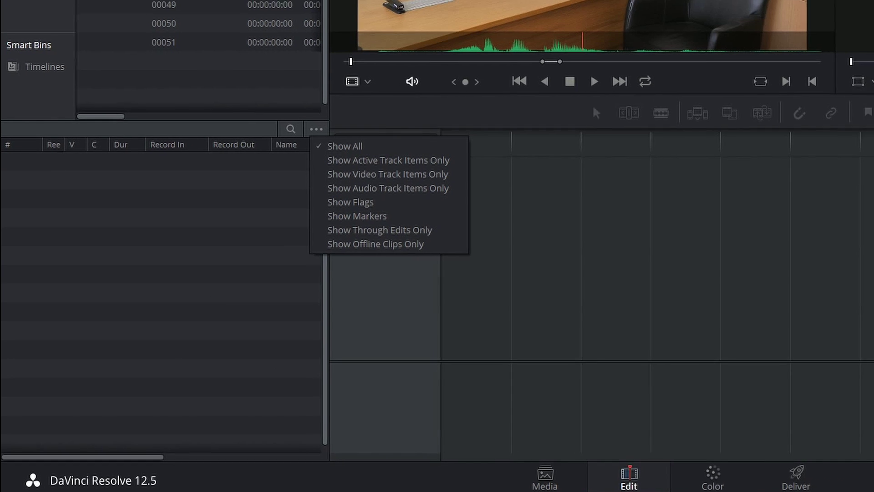
key(Escape)
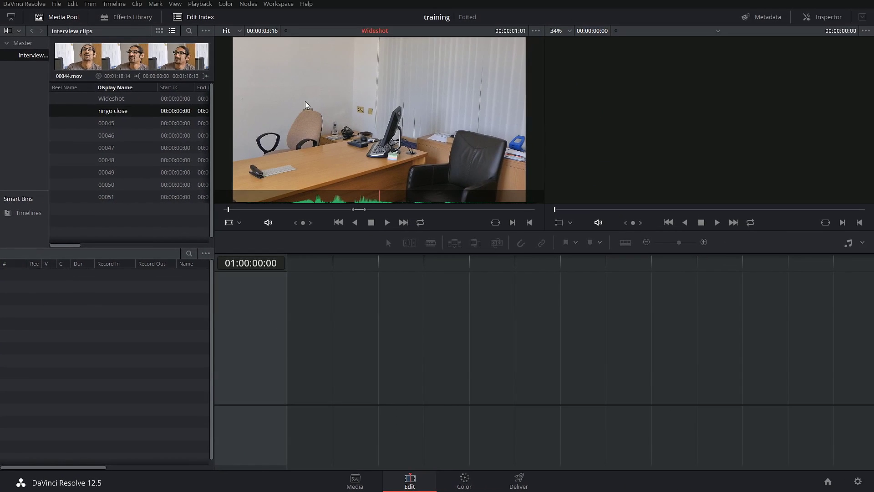
drag(306, 105, 284, 358)
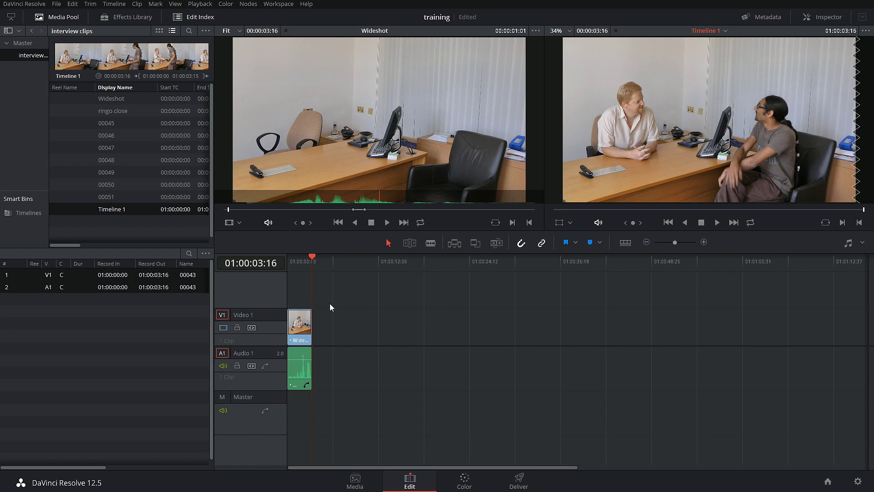
- Review Add Tracks options with Stereo audio type, cancel without adding, and play ringo close backwards
right_click(253, 286)
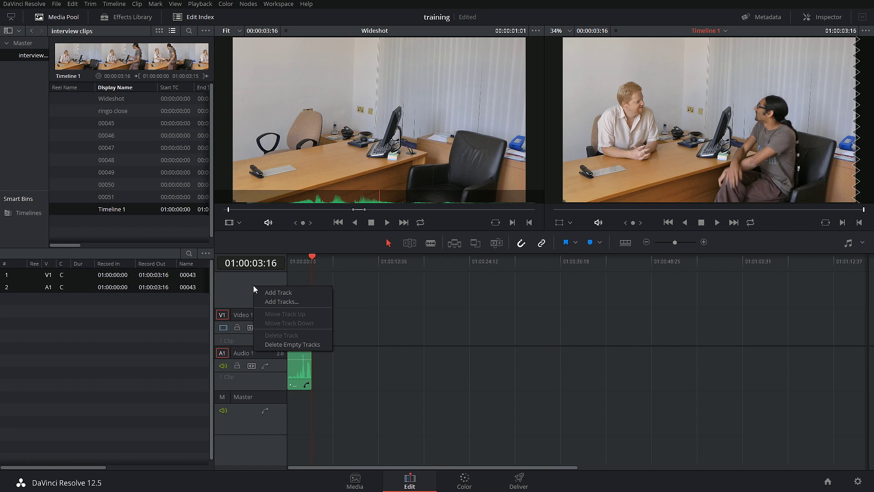
click(274, 301)
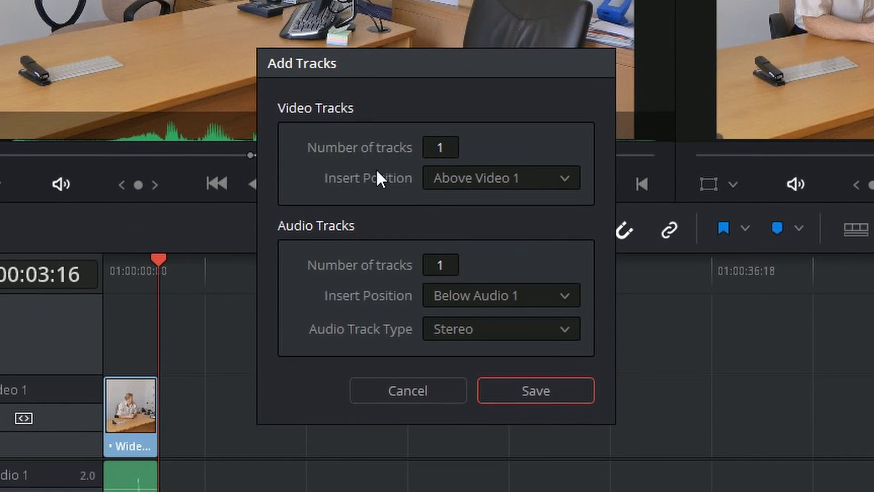
click(496, 330)
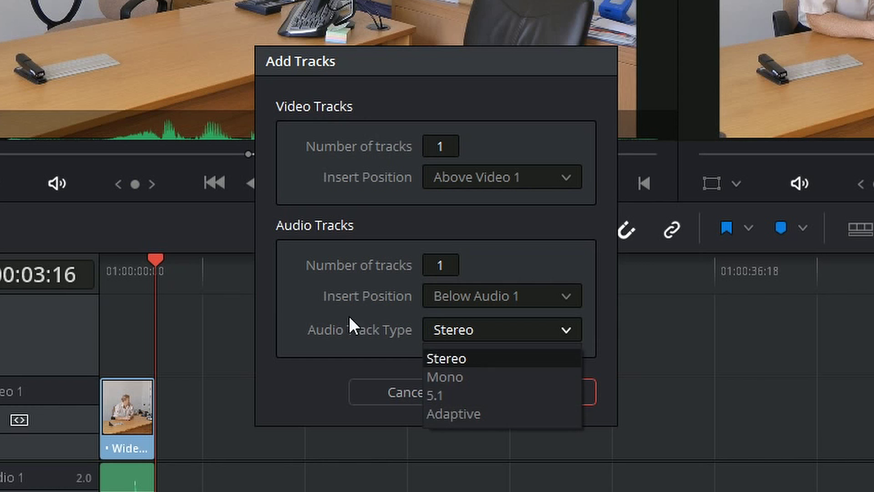
click(376, 356)
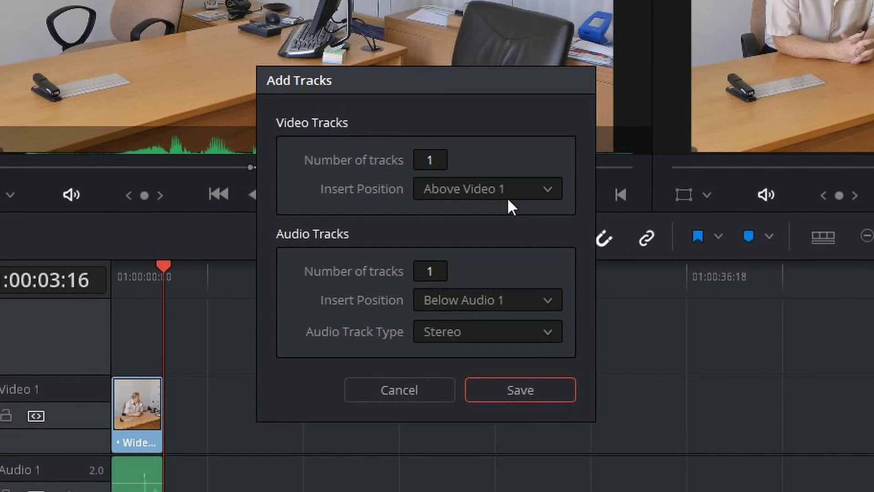
click(429, 393)
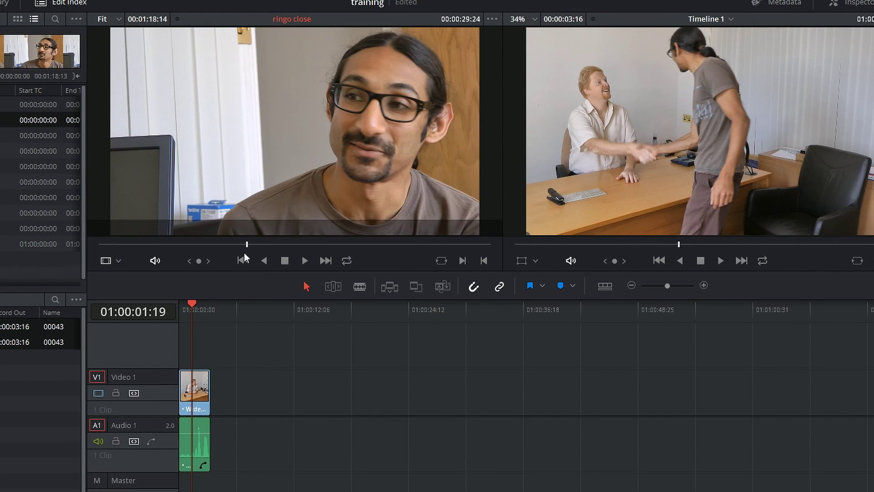
key(j)
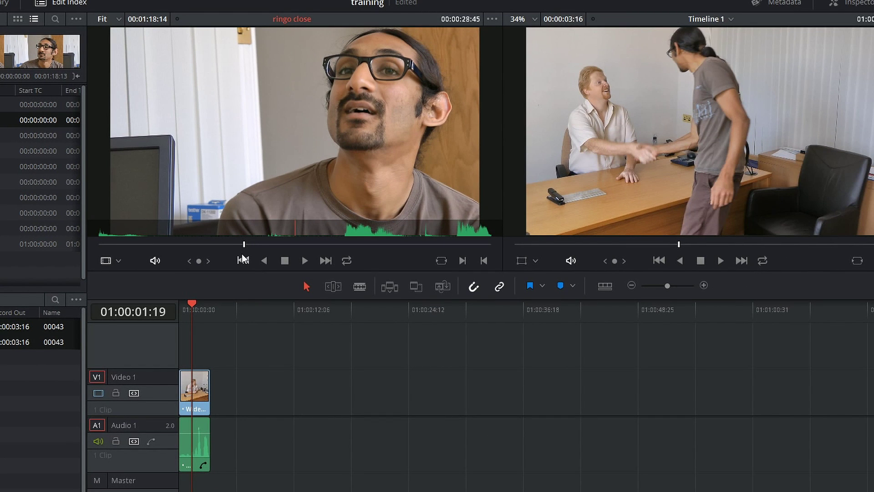
- Play ringo close and append it to Timeline 1 right after Wideshot
key(l)
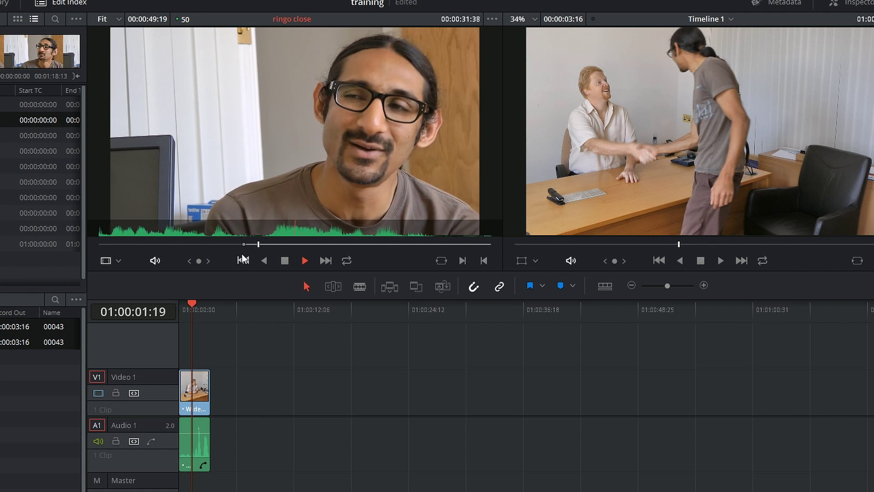
key(k)
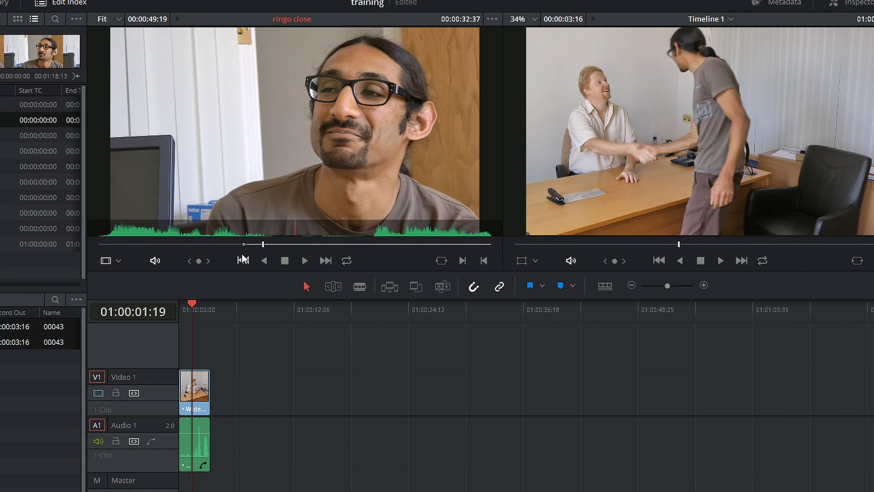
drag(264, 155, 202, 457)
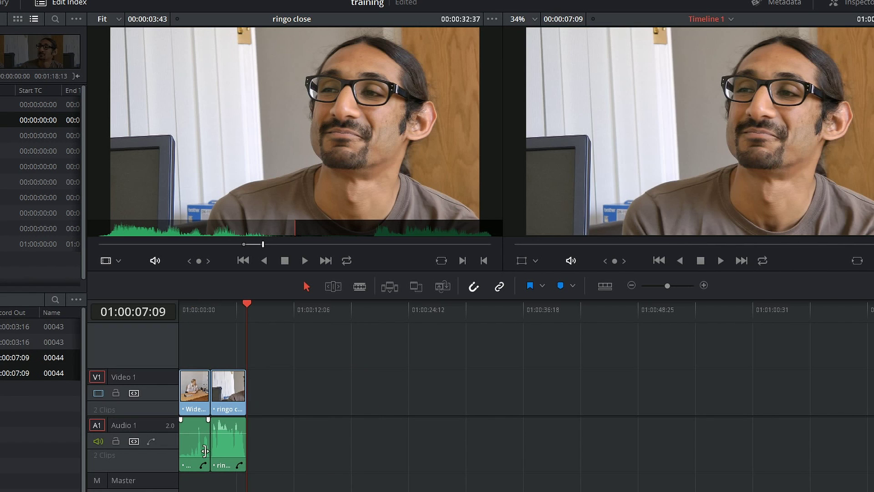
- Mark a later in–out section of ringo close and append it, ending at 01:00:11:04
drag(286, 244, 355, 248)
key(i)
key(o)
drag(346, 204, 255, 385)
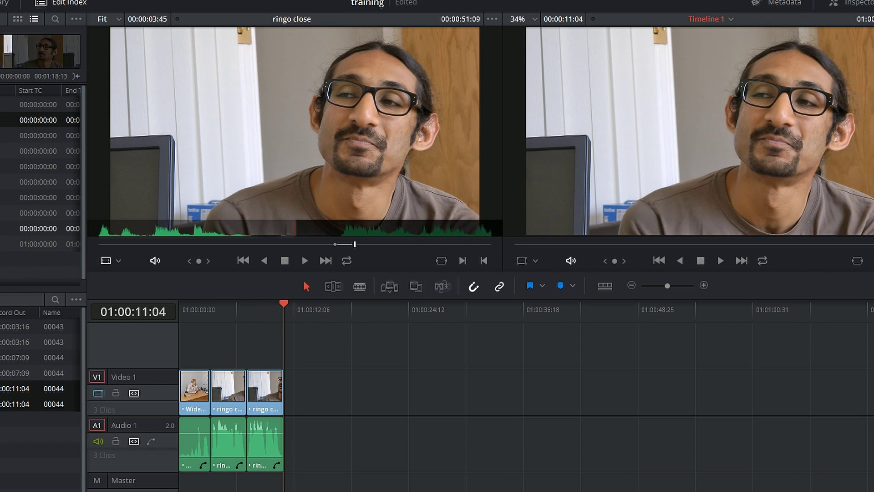
click(11, 135)
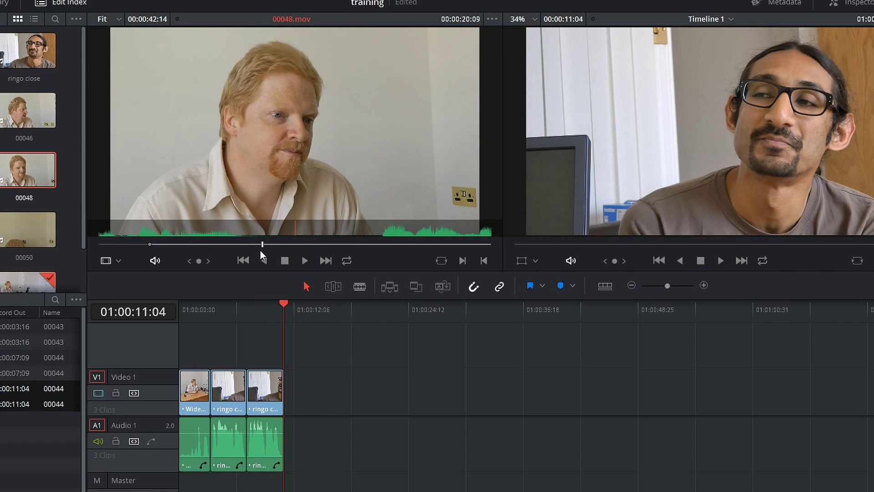
- Set an out point on 00048 and insert it at 01:00:07:09 between the ringo close shots
key(o)
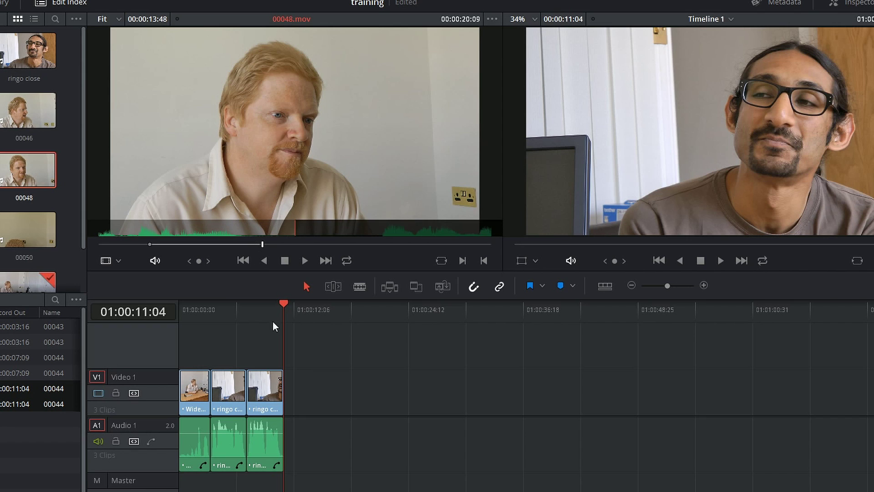
click(248, 320)
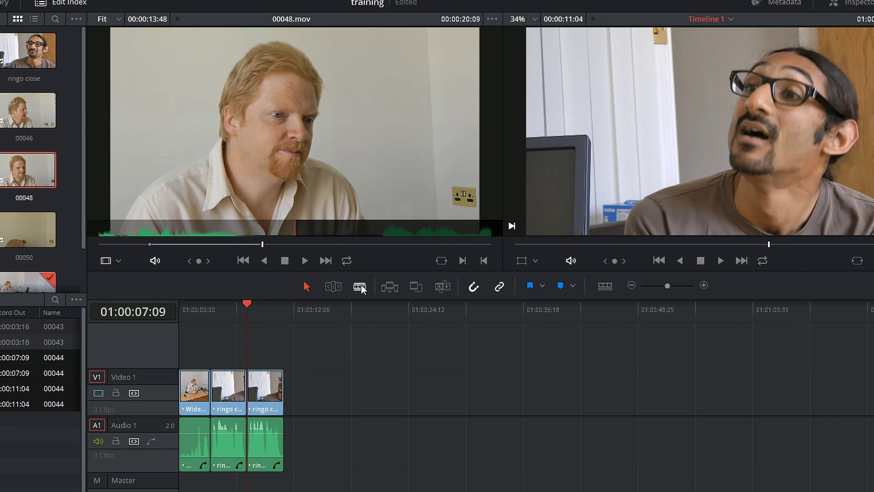
click(393, 287)
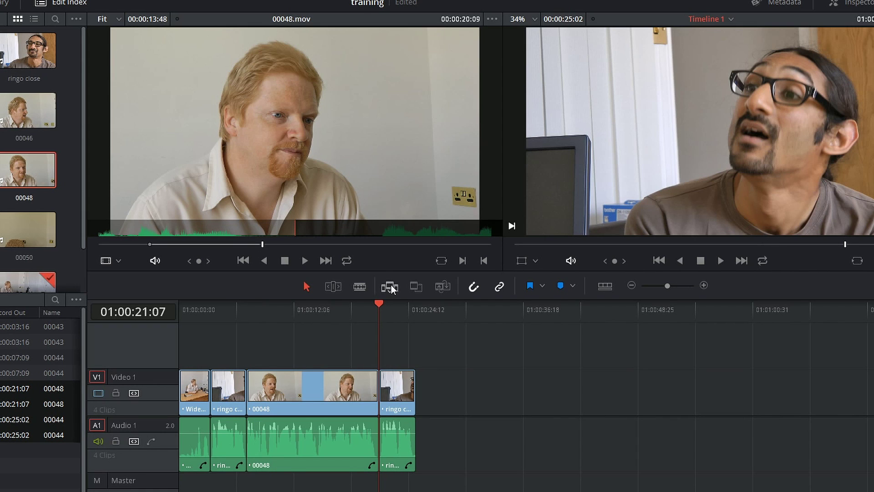
key(ctrl+z)
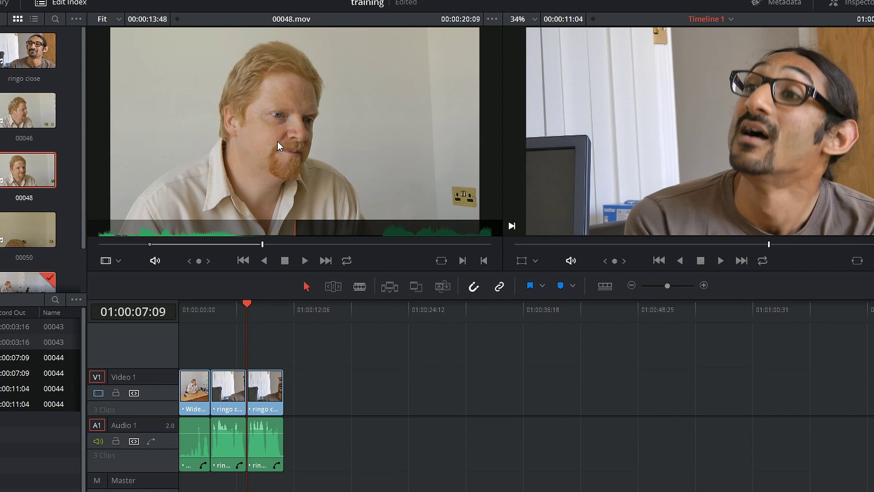
drag(219, 117, 804, 70)
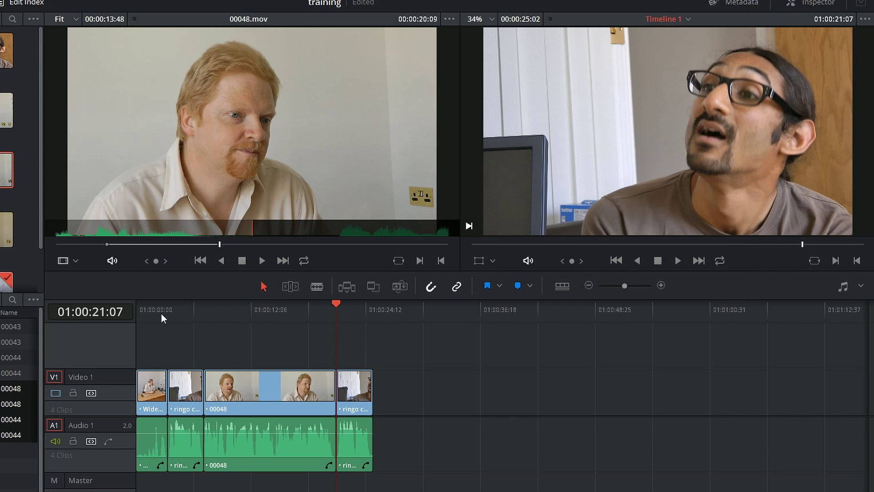
- Review clip 00048 around 01:00:10:00 and trim about 2 seconds off its end
click(224, 309)
key(space)
click(277, 314)
drag(276, 315, 231, 316)
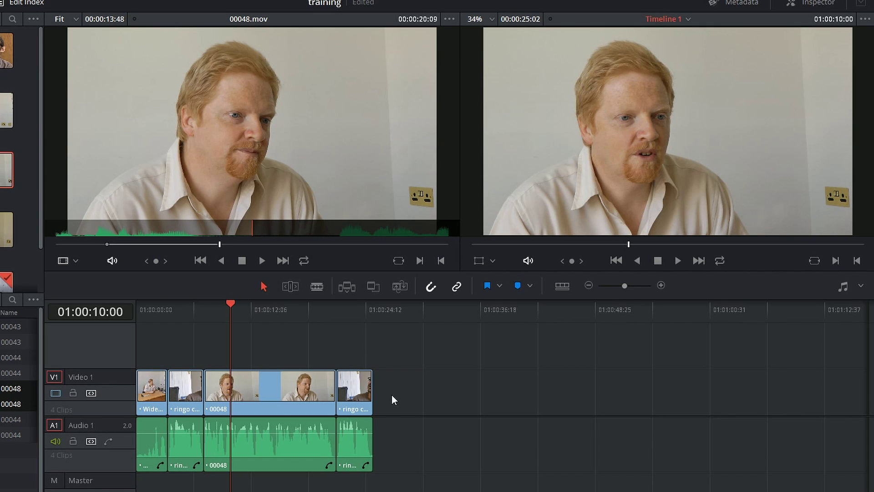
drag(234, 305, 189, 343)
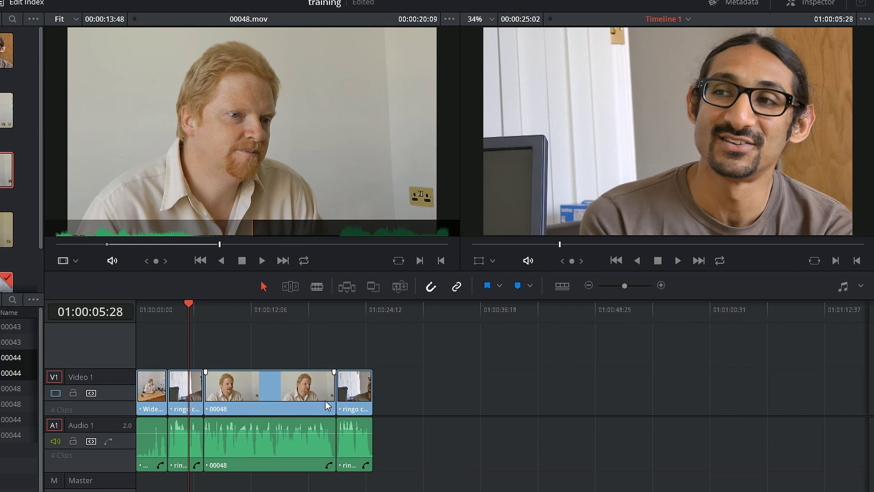
mouse_move(332, 392)
mouse_down()
mouse_move(292, 399)
mouse_move(328, 399)
mouse_up()
- With Linked Selection off, roll the video cut beside 00048, test deleting its audio, then relink
click(290, 286)
click(263, 287)
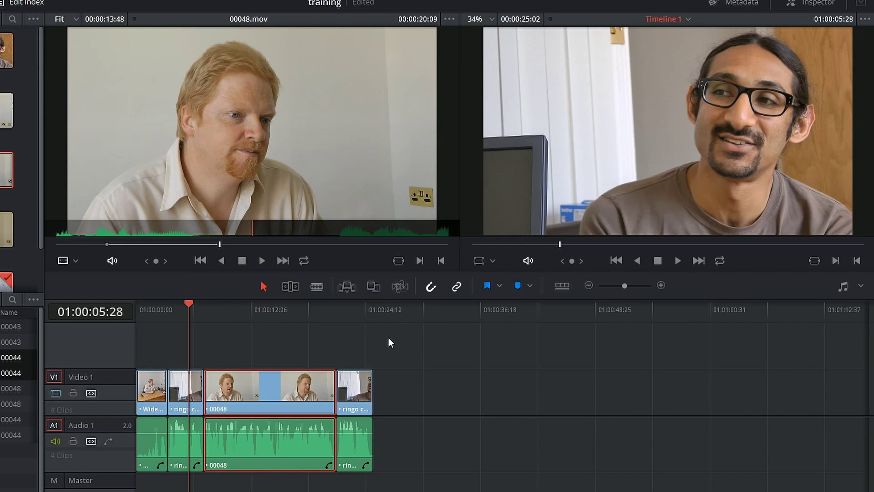
click(457, 287)
mouse_move(335, 387)
mouse_down()
mouse_move(323, 388)
mouse_move(350, 388)
mouse_move(336, 388)
mouse_up()
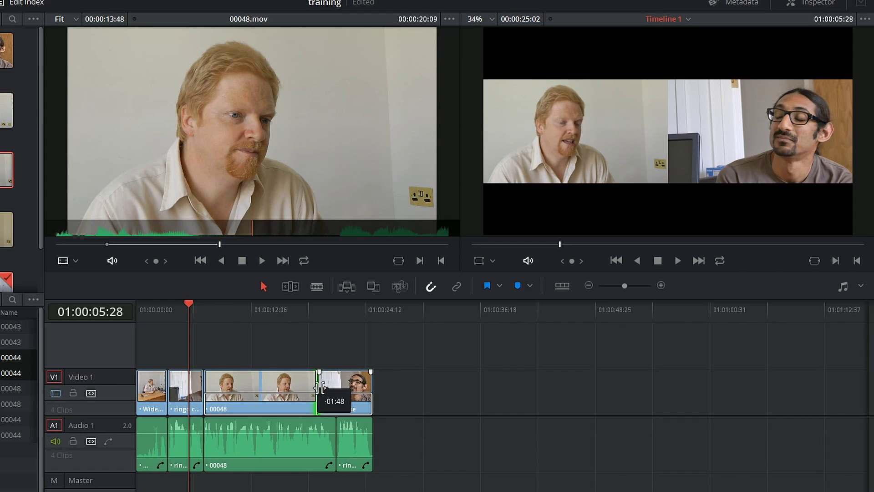
click(284, 444)
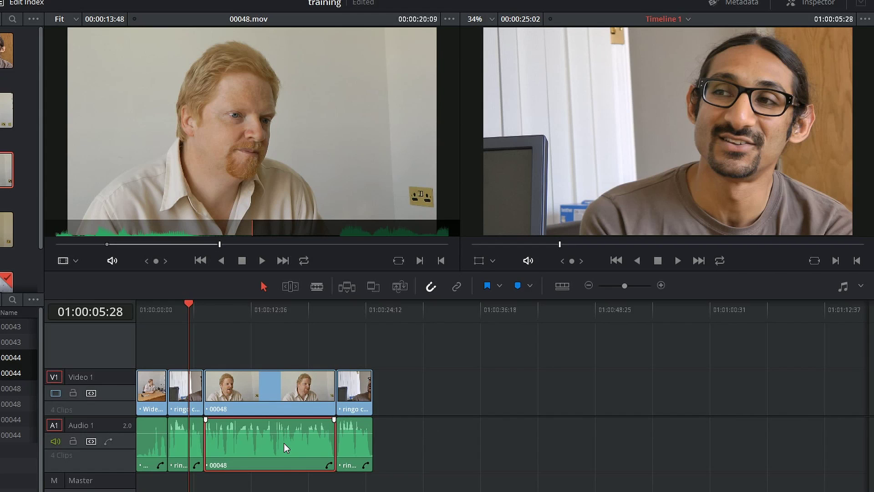
key(Delete)
key(ctrl+z)
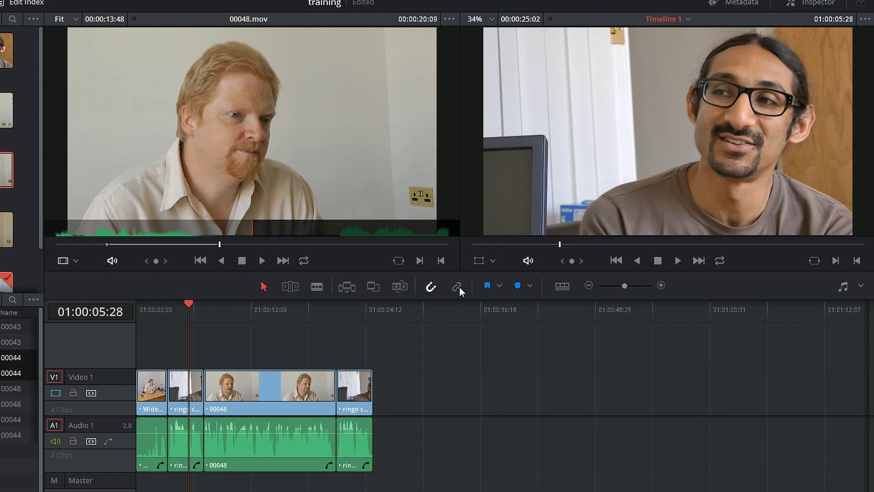
click(458, 287)
click(296, 428)
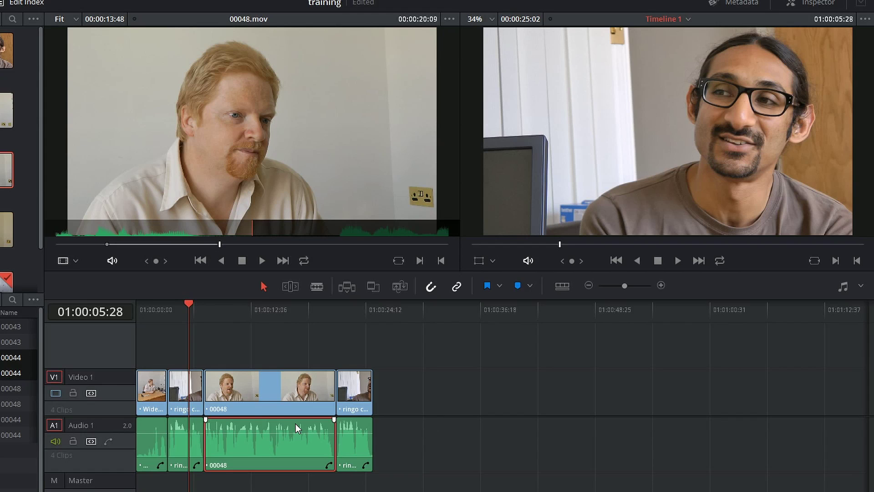
- Move the playhead to the edit's end and mark a 00:00:06:44 in–out range in 00048
drag(314, 308, 375, 307)
click(259, 245)
drag(261, 245, 305, 250)
key(i)
key(o)
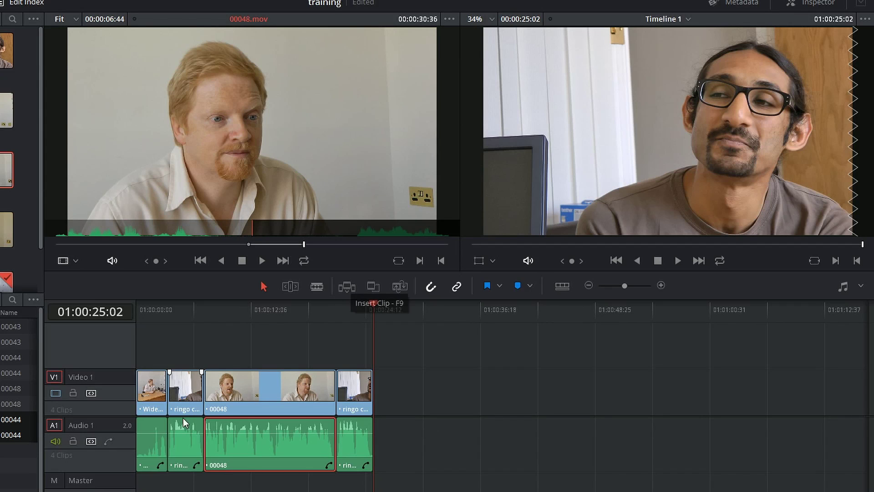
- Re-patch A1 and append the 00048 source clip with picture and sound to the end of Video 1/Audio 1
click(53, 426)
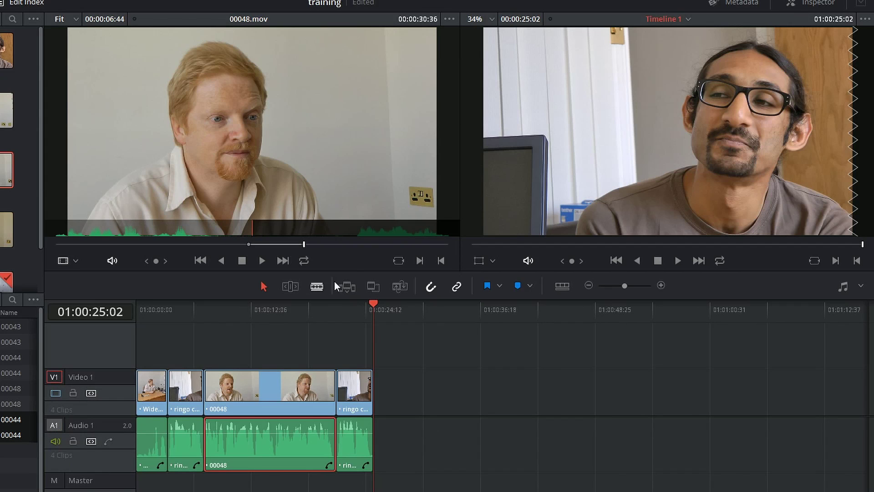
click(373, 287)
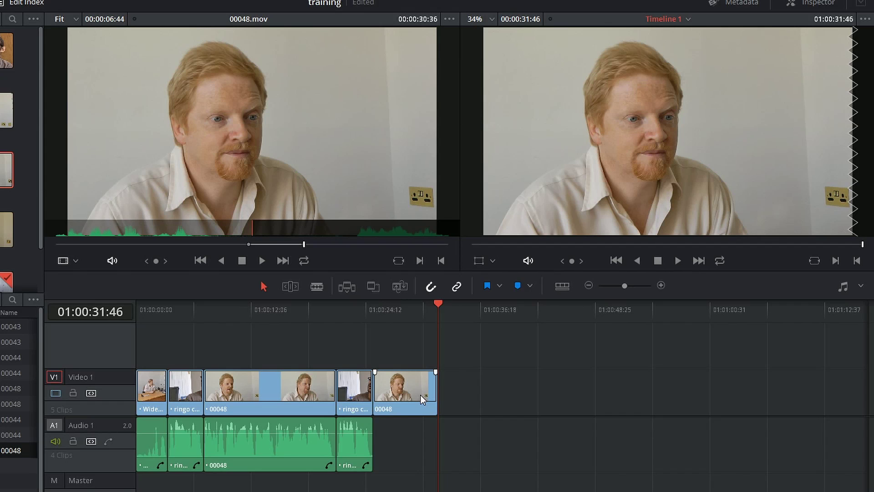
drag(319, 191, 325, 159)
click(51, 424)
drag(185, 143, 390, 400)
click(272, 315)
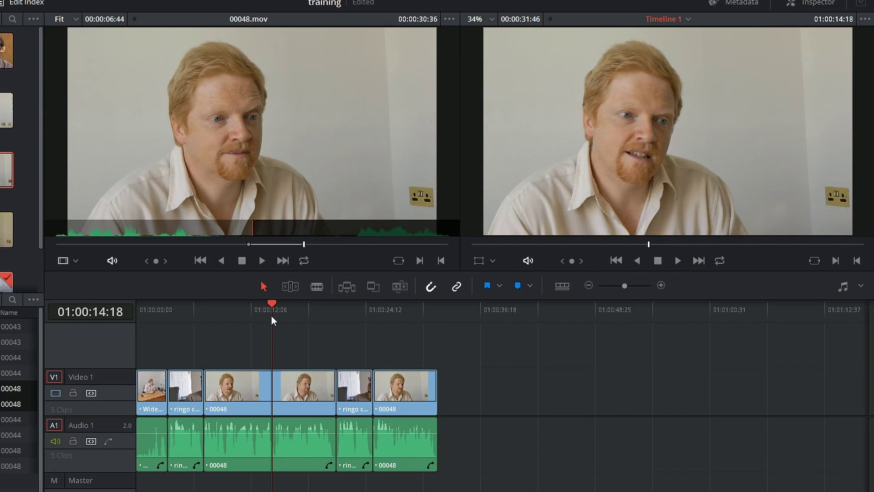
- Slip the middle 00048 clip's content by +00:03 in Trim mode, then return to Selection mode
drag(276, 313, 316, 312)
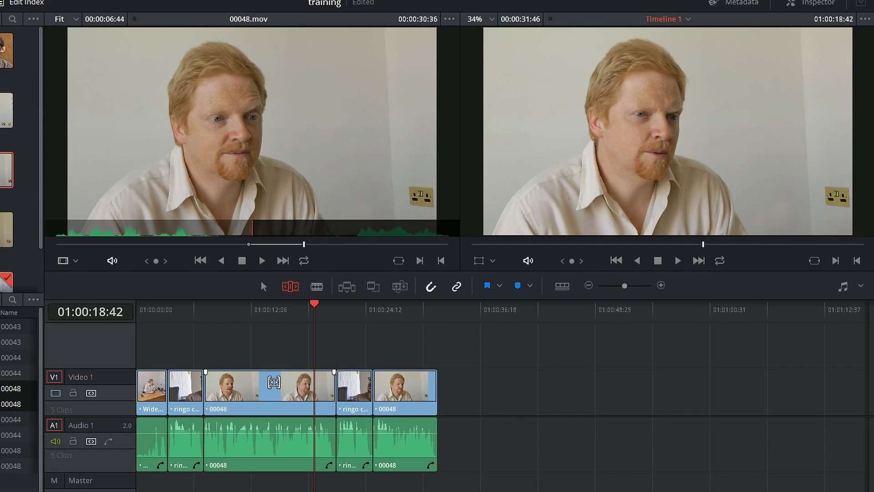
drag(274, 382, 275, 402)
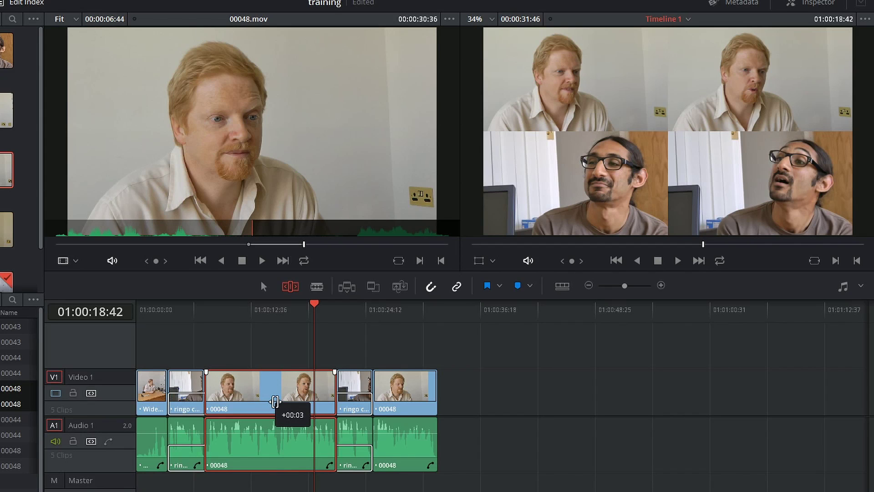
drag(275, 401, 275, 402)
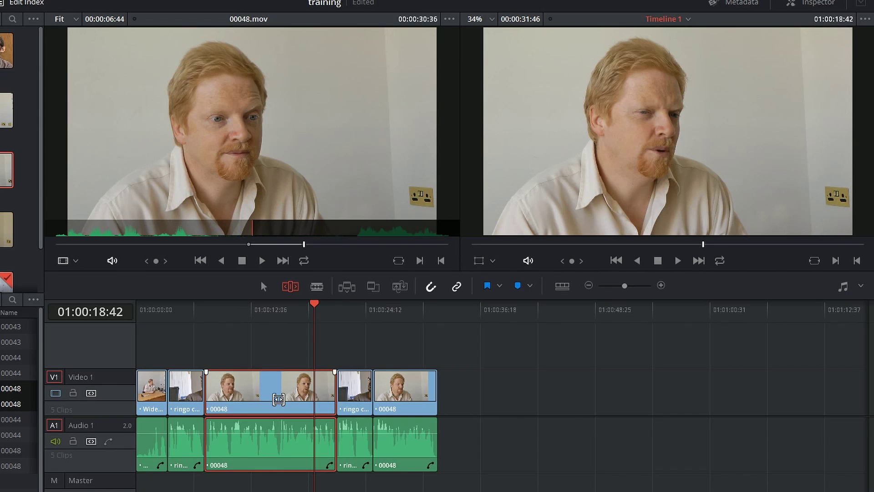
click(263, 286)
drag(316, 307, 298, 308)
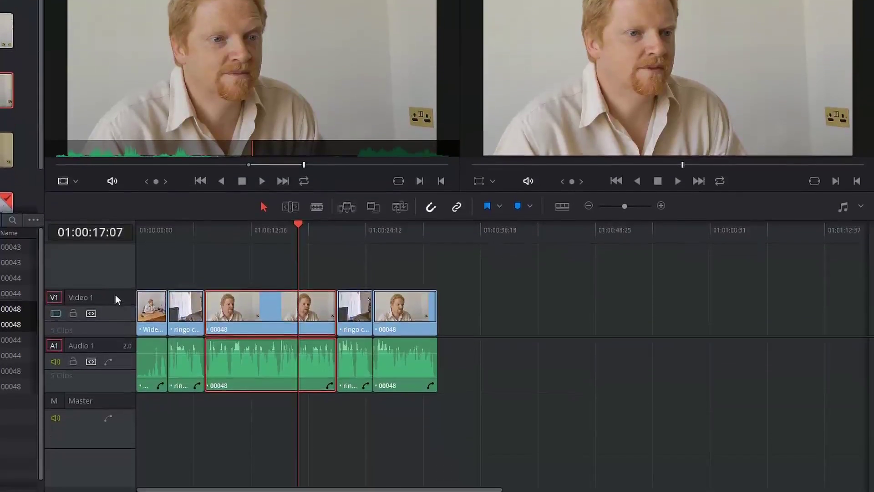
- Resize the Video 1 and Audio 1 tracks and raise the video track height in Timeline View Options
drag(116, 322, 116, 295)
drag(115, 236, 115, 247)
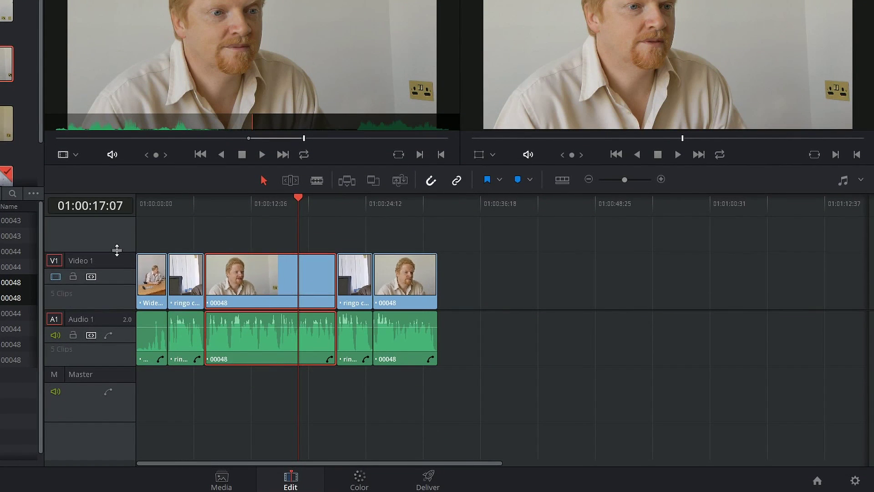
mouse_move(114, 364)
mouse_down()
mouse_move(117, 382)
mouse_move(118, 372)
mouse_up()
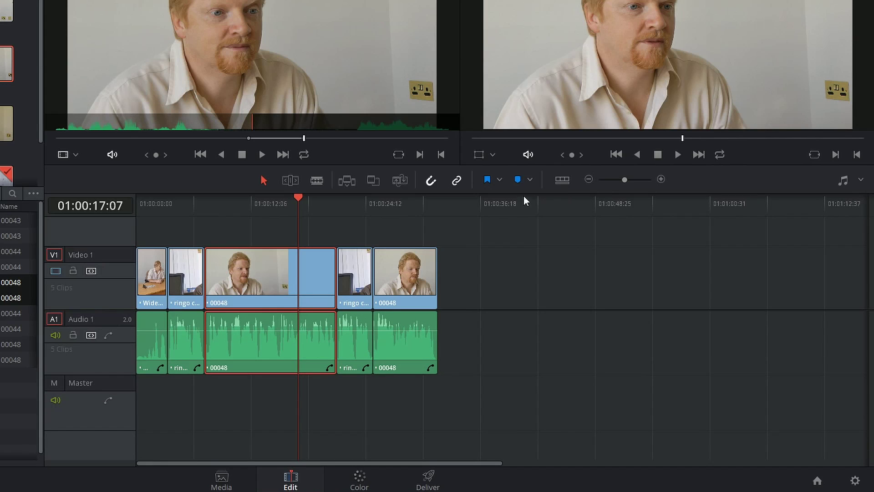
click(562, 181)
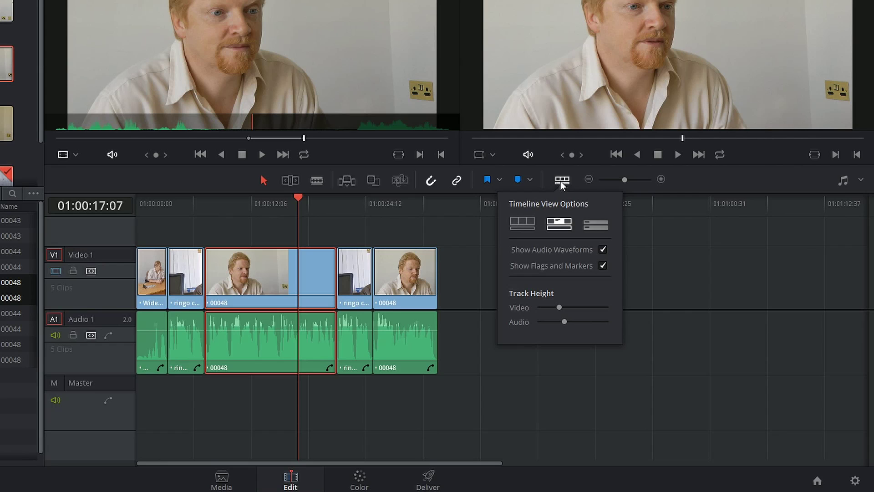
drag(561, 306, 570, 322)
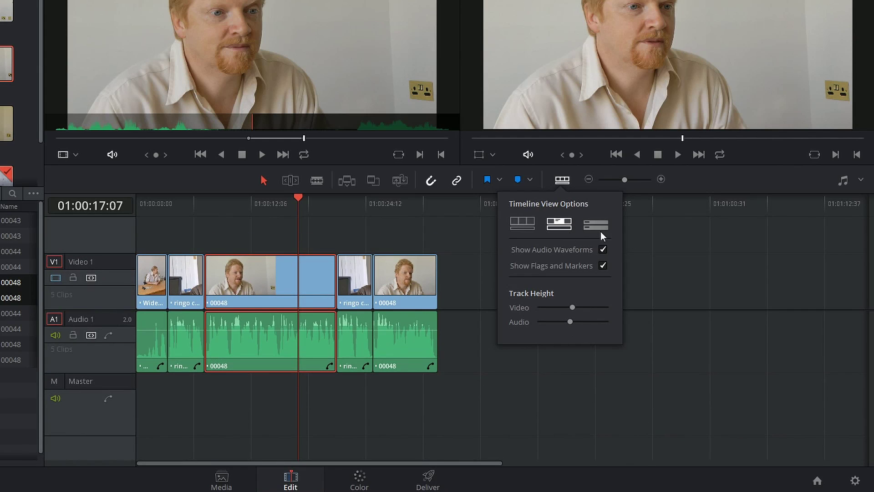
- Try the compact layout and filmstrip thumbnails, making the video track as tall as possible
click(594, 226)
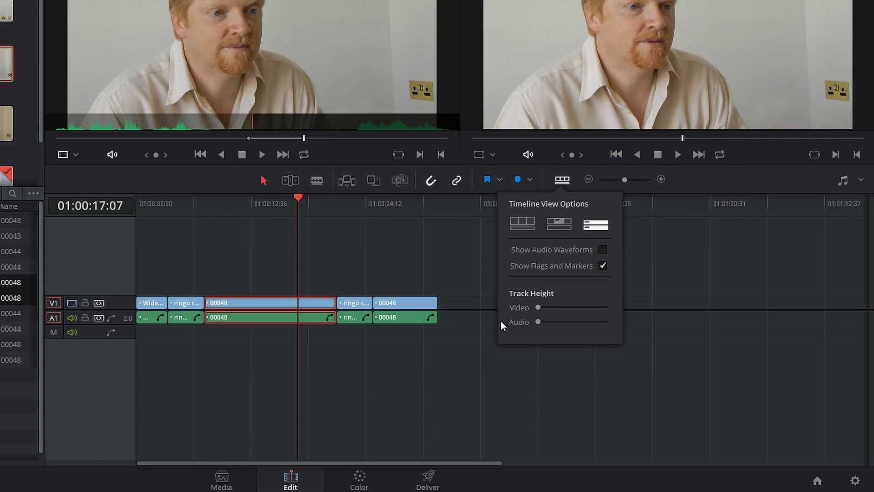
click(552, 228)
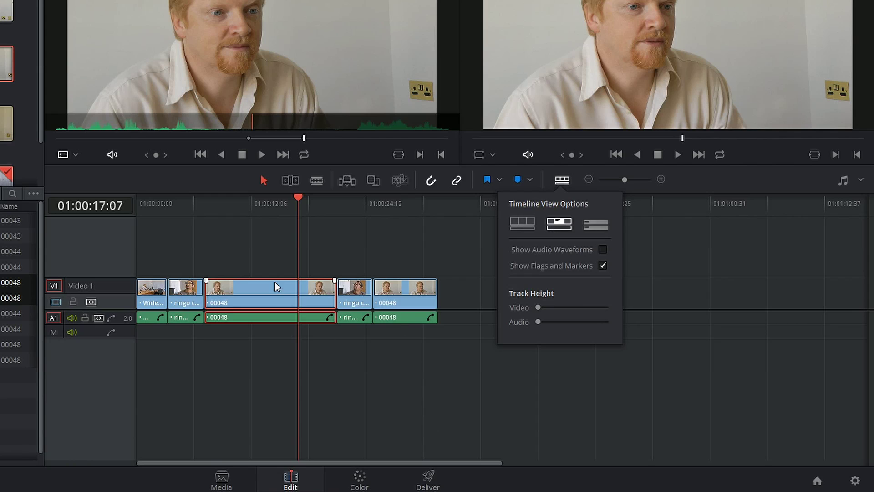
click(522, 224)
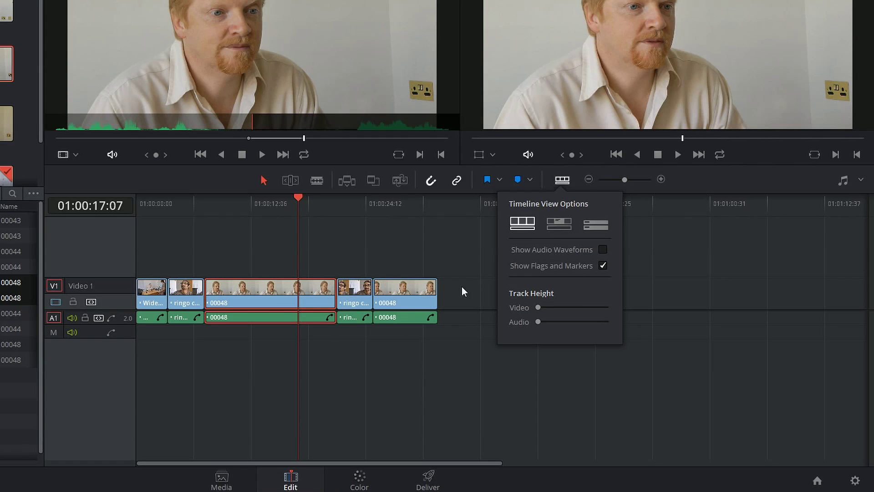
drag(538, 307, 580, 313)
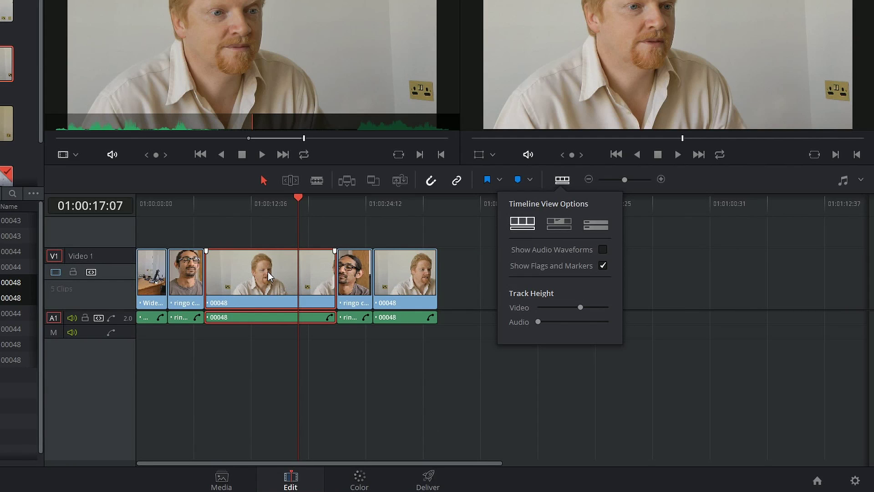
drag(625, 180, 650, 181)
drag(522, 206, 504, 246)
- Use head-and-tail video thumbnails, maximize the audio track height and turn on audio waveforms
click(562, 179)
click(556, 222)
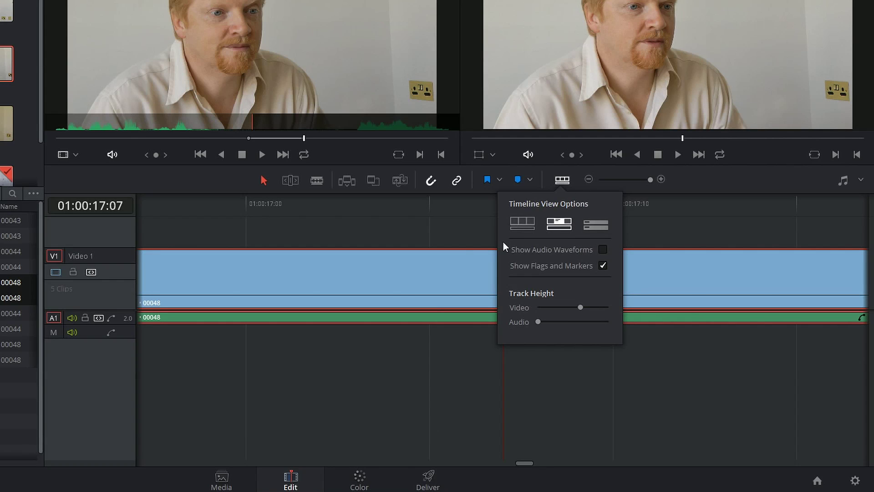
click(526, 227)
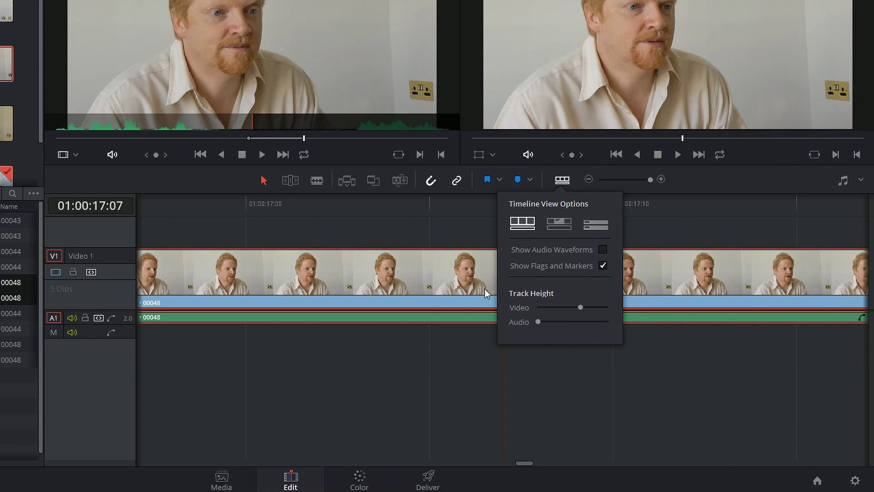
click(553, 221)
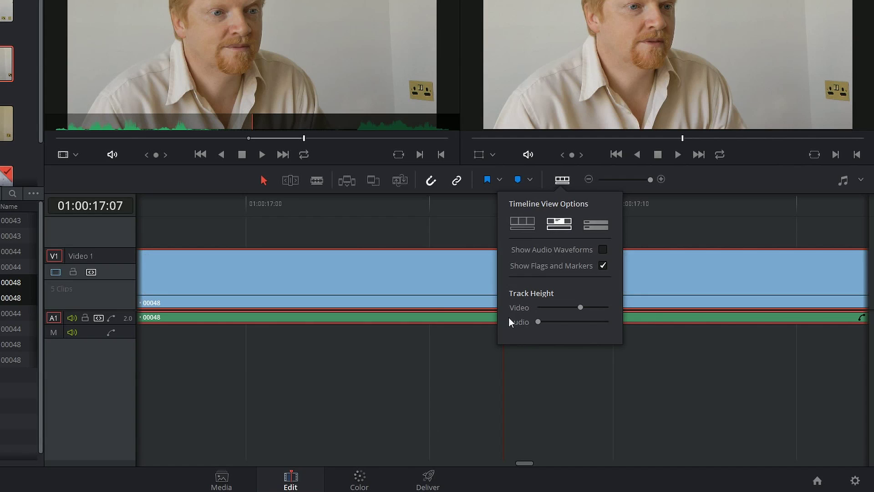
drag(539, 323, 614, 327)
click(602, 249)
drag(650, 179, 627, 179)
drag(357, 205, 335, 234)
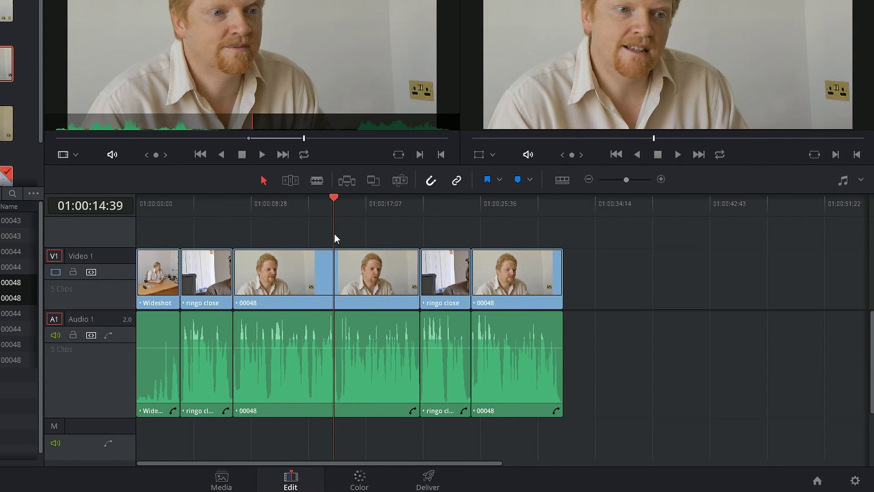
- At the timeline start, zoom in and raise the Wideshot audio clip's volume to about 6.25 dB
mouse_move(352, 255)
key(Home)
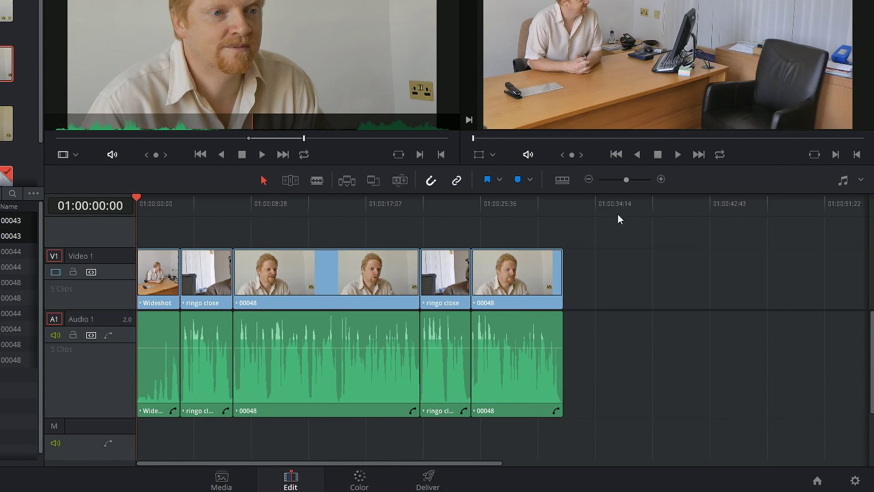
click(661, 179)
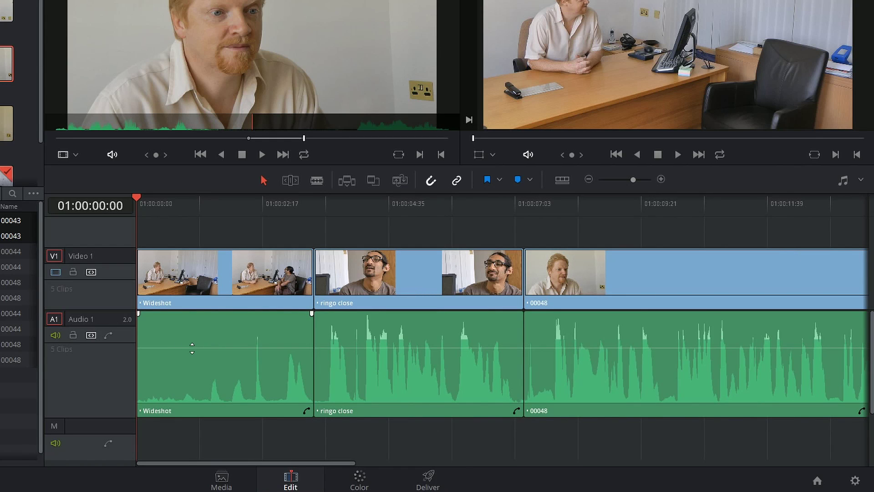
mouse_move(192, 348)
mouse_down()
mouse_move(190, 330)
mouse_move(185, 350)
mouse_move(185, 338)
mouse_up()
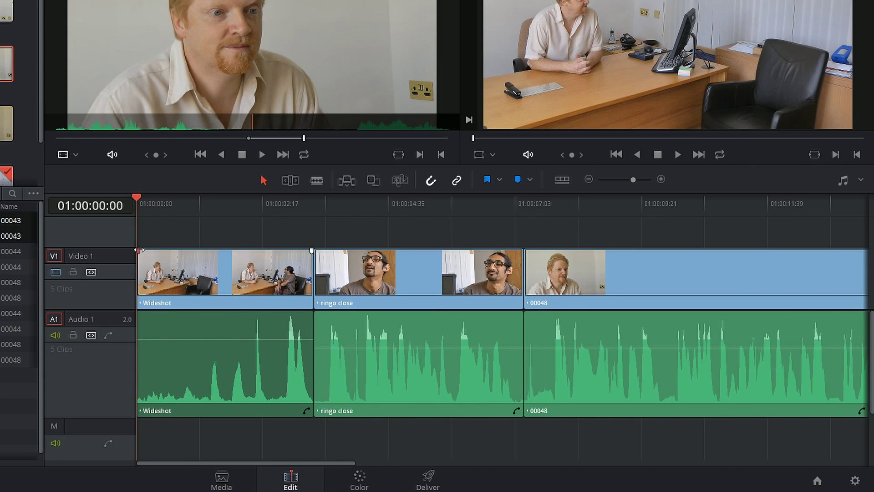
- Add a roughly one-second fade-in to the Wideshot video clip and play the opening to check
click(138, 250)
drag(139, 250, 190, 250)
drag(164, 204, 126, 206)
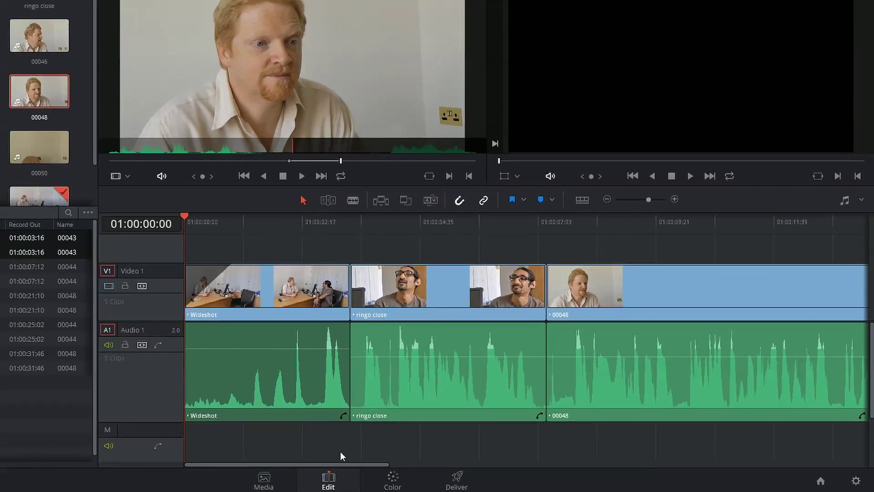
click(677, 154)
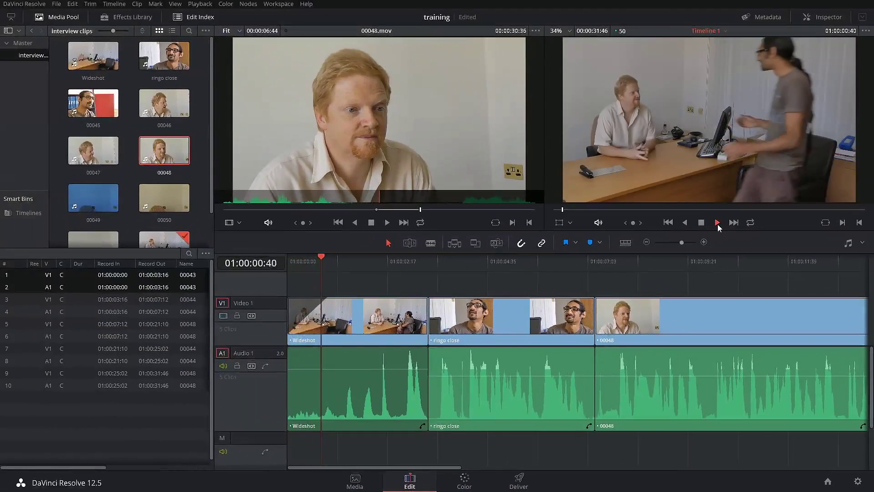
click(702, 222)
- Add a matching fade-in to the Wideshot audio clip and replay the opening
drag(288, 347, 329, 347)
click(669, 222)
click(717, 222)
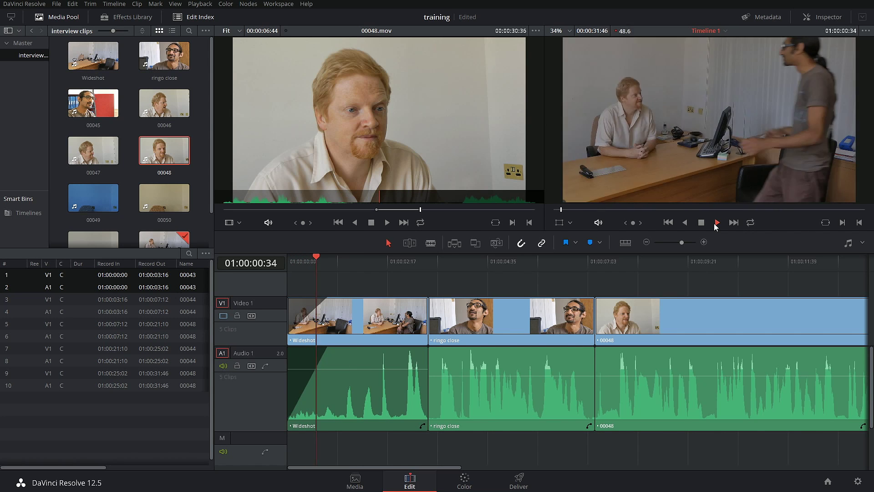
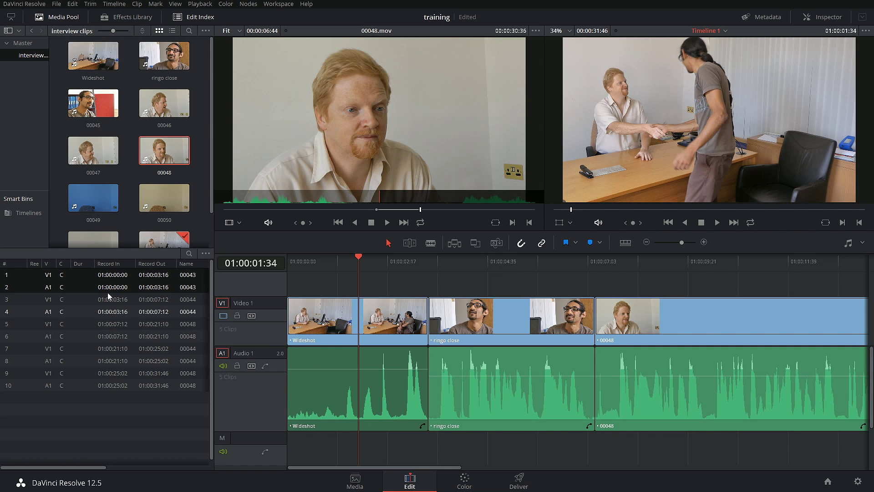
- Replace the Edit Index with the Effects Library transition list, then visit the Color page
click(124, 19)
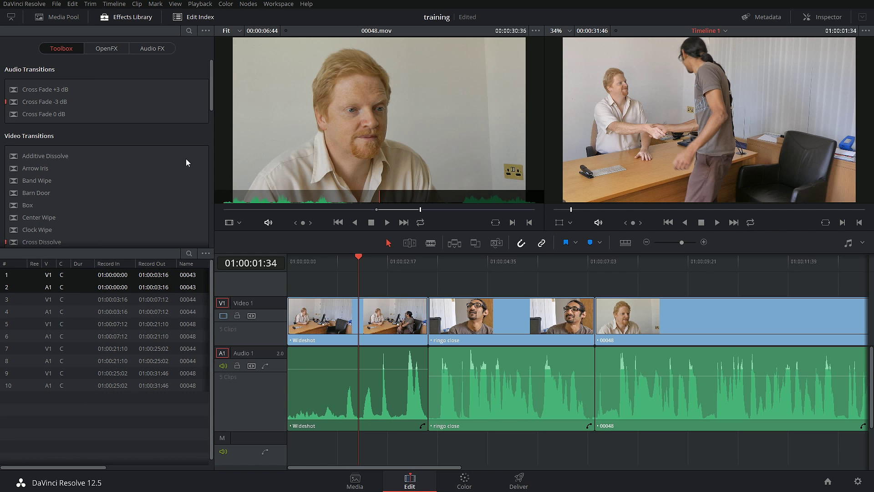
click(188, 18)
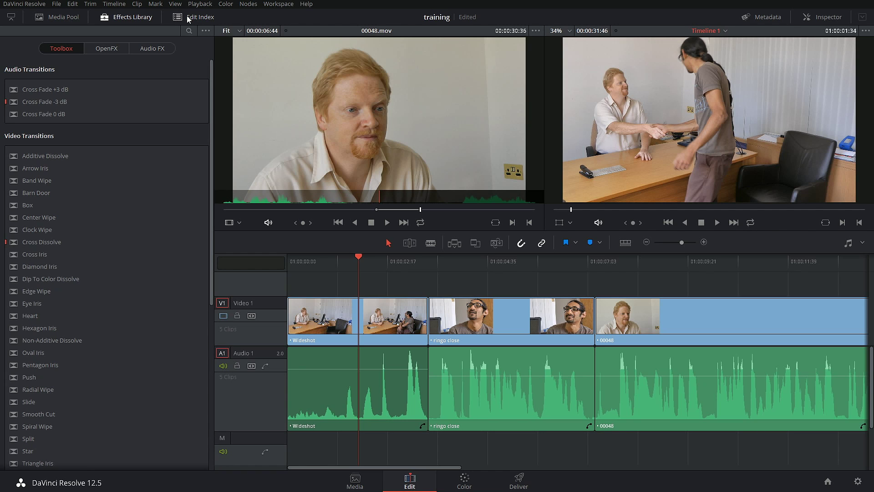
mouse_move(212, 133)
mouse_down()
mouse_move(231, 278)
mouse_move(200, 127)
mouse_up()
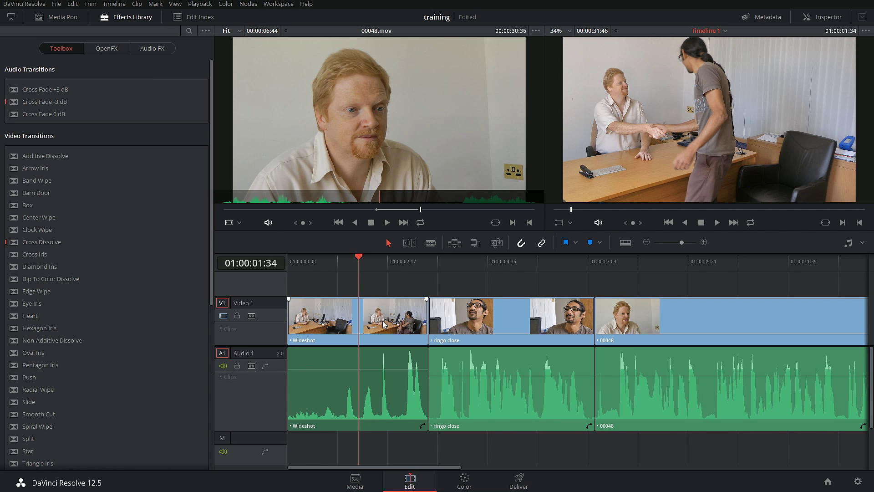
click(474, 483)
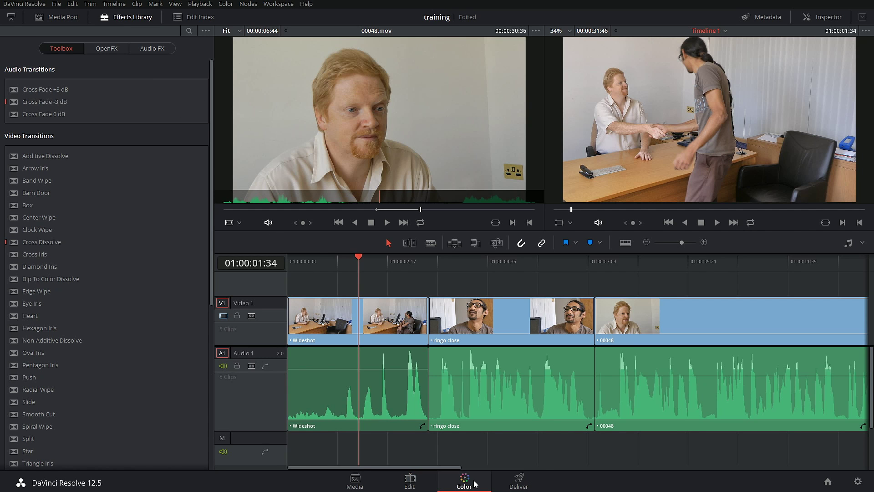
- Back on the Edit page, preview a Barn Door transition on the Wideshot–ringo close cut, then delete it
click(410, 482)
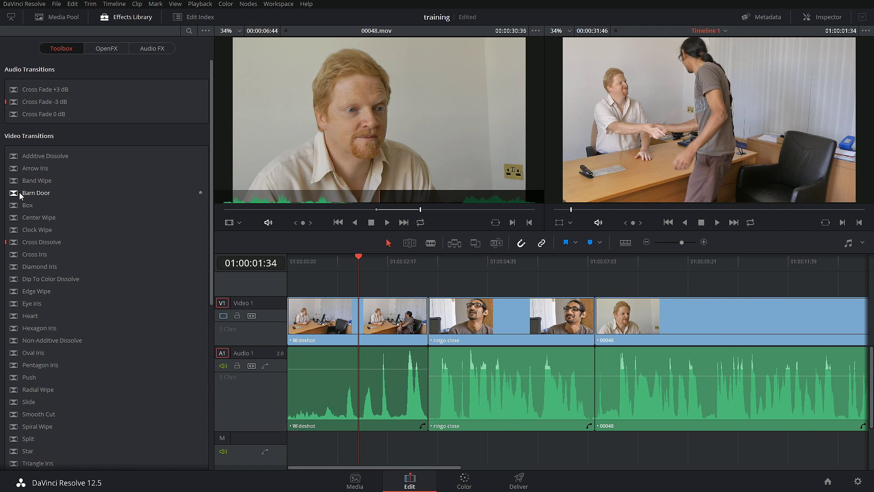
drag(20, 195, 418, 336)
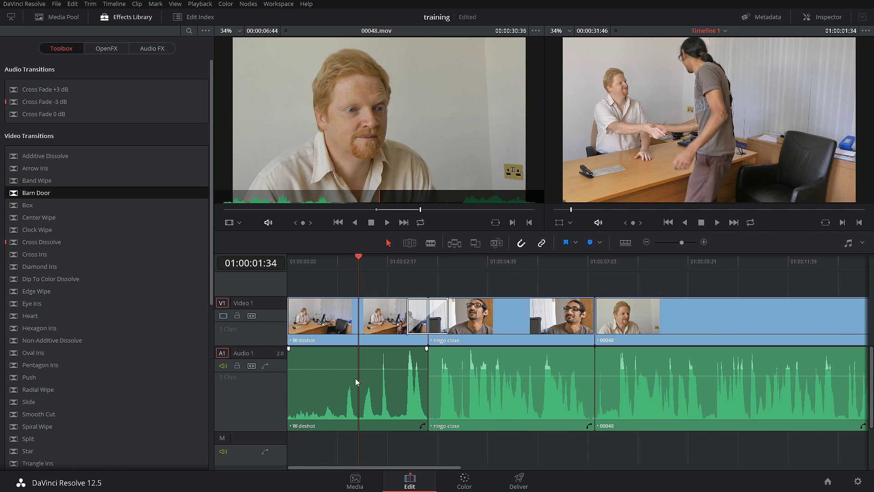
click(407, 260)
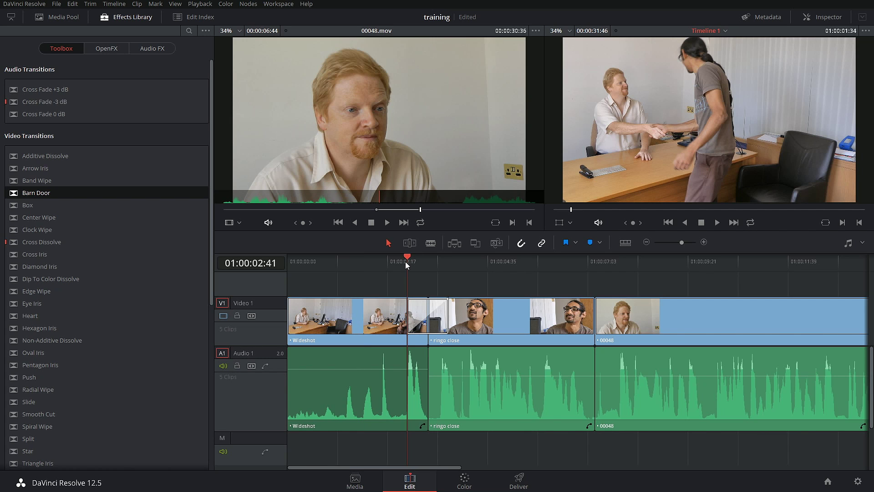
click(721, 219)
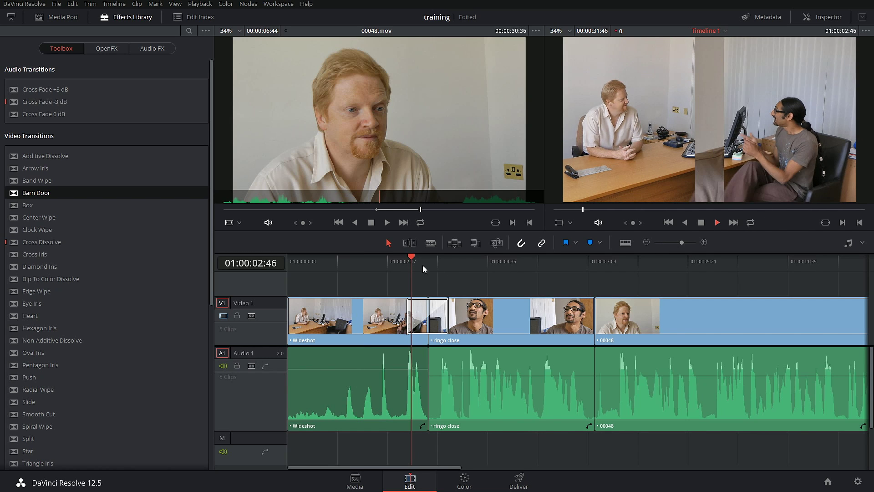
key(space)
click(351, 261)
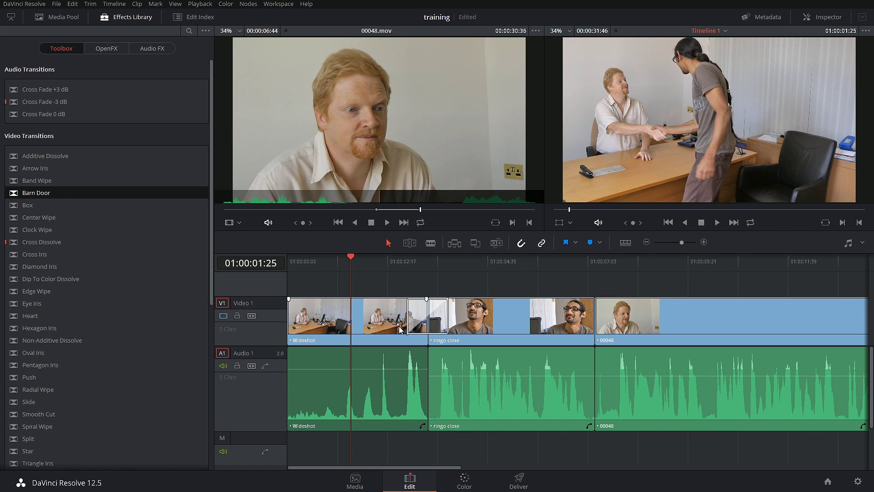
click(420, 325)
key(Delete)
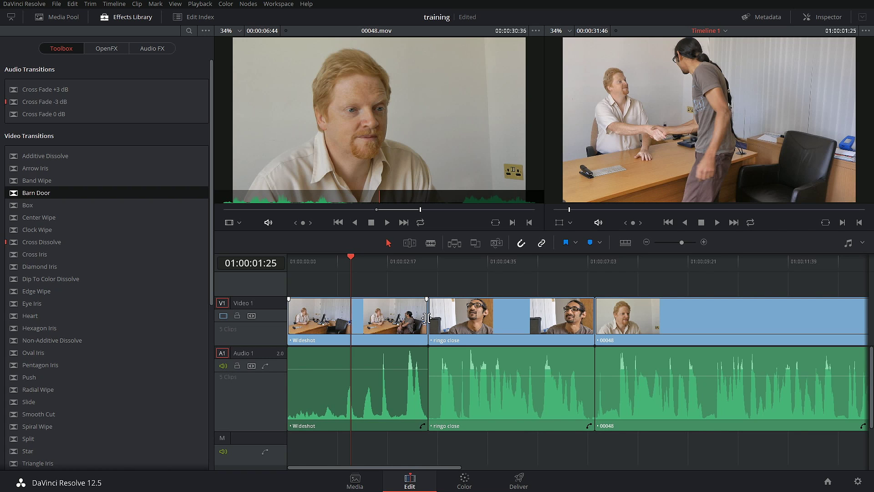
- Add 50-frame Cross Dissolves at the Wideshot–ringo close cut and the Wideshot start, then play from the top
right_click(428, 318)
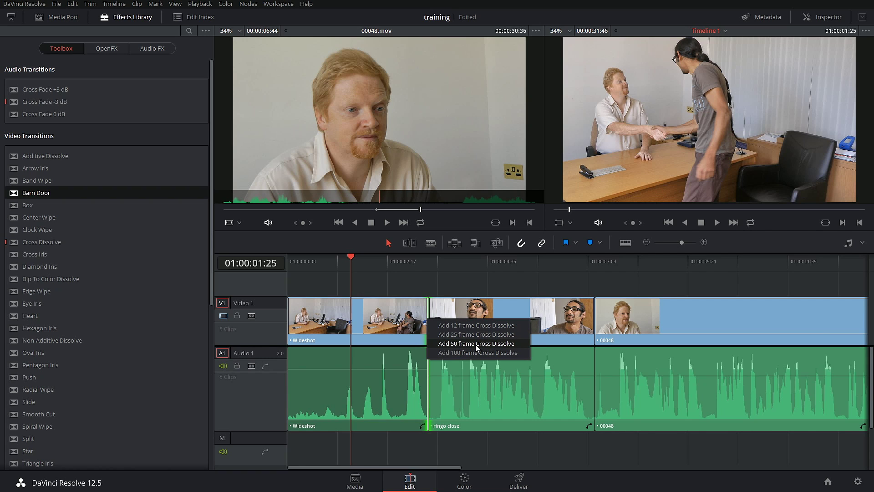
click(475, 344)
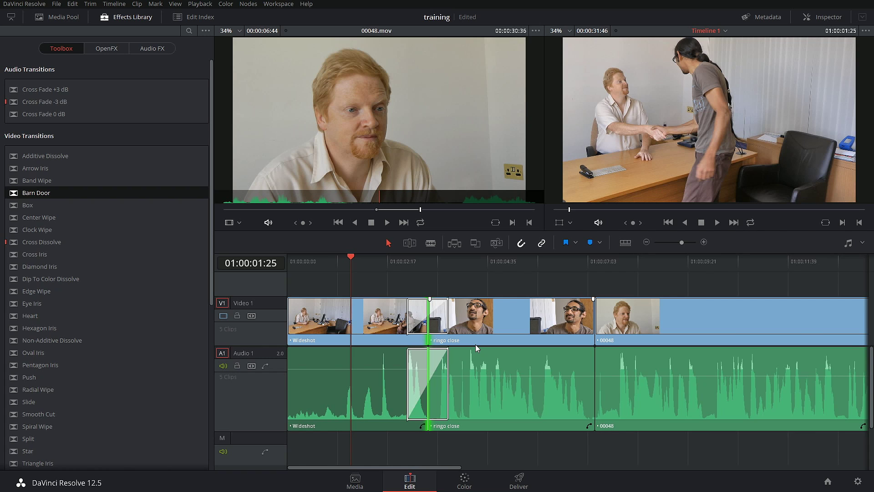
key(q)
right_click(293, 315)
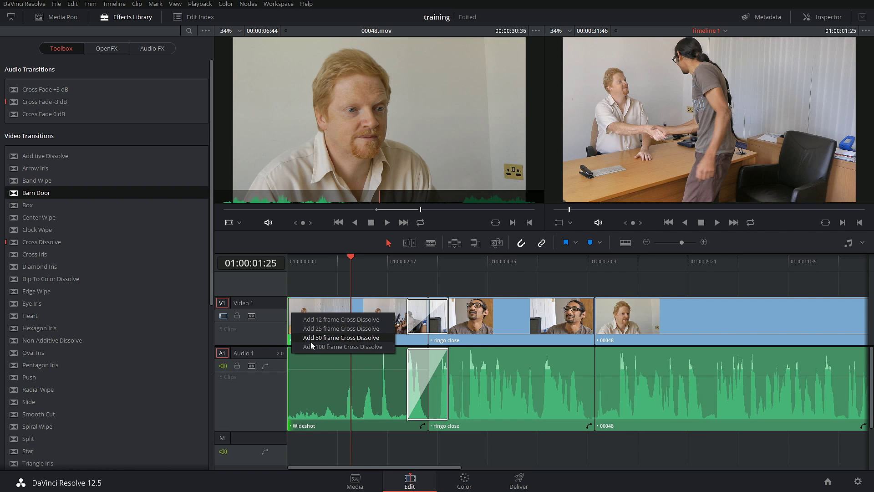
click(311, 341)
key(Home)
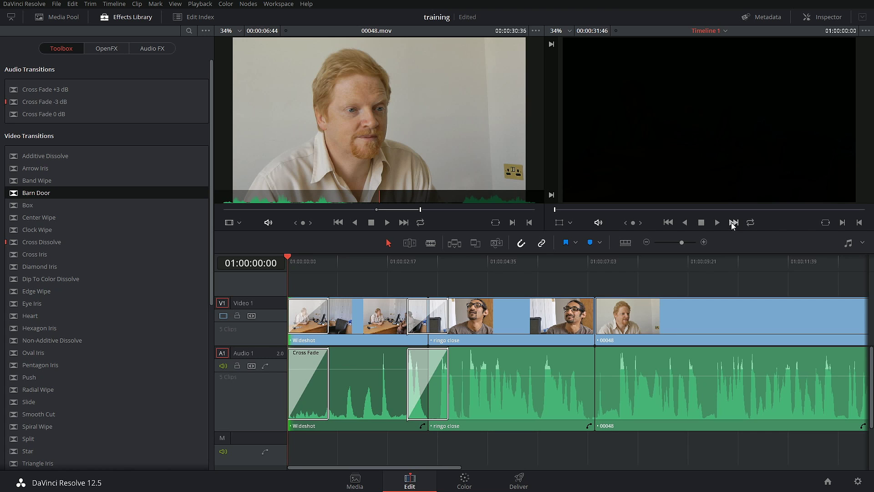
click(717, 222)
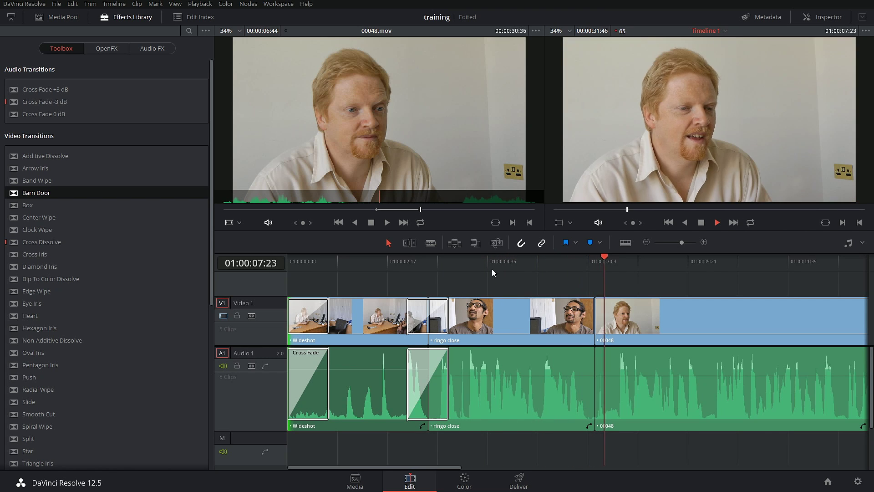
click(398, 279)
click(388, 278)
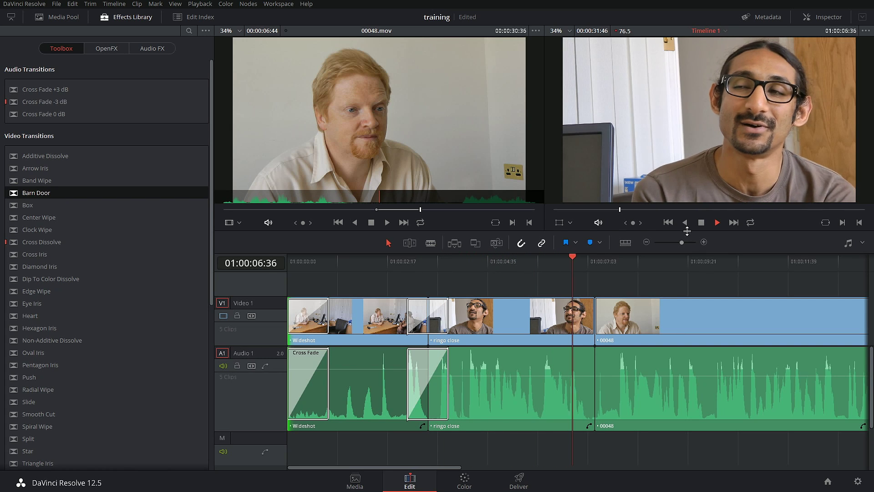
click(717, 222)
click(395, 257)
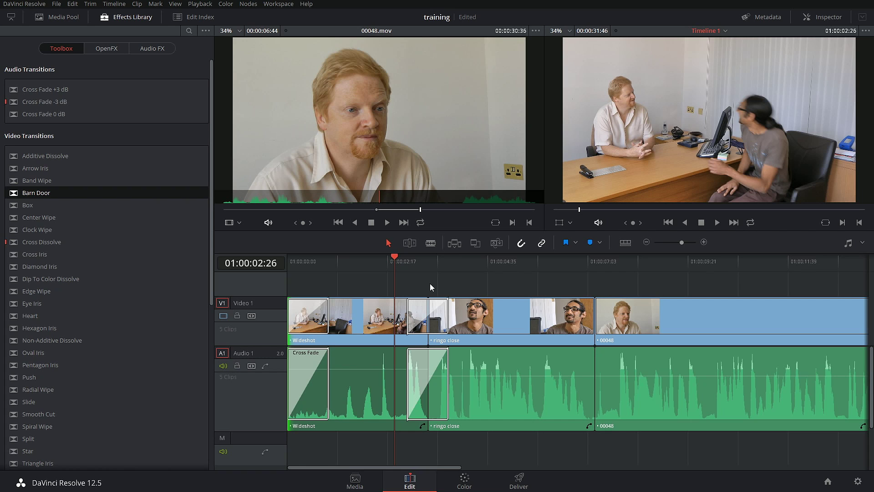
drag(409, 262, 355, 290)
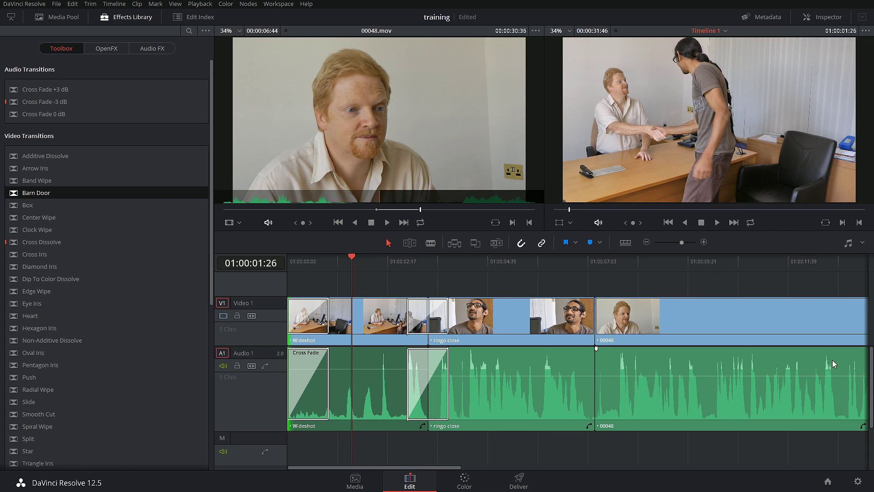
- Show the audio meters and switch to the Clip Mixer, nudging the clip level
click(848, 242)
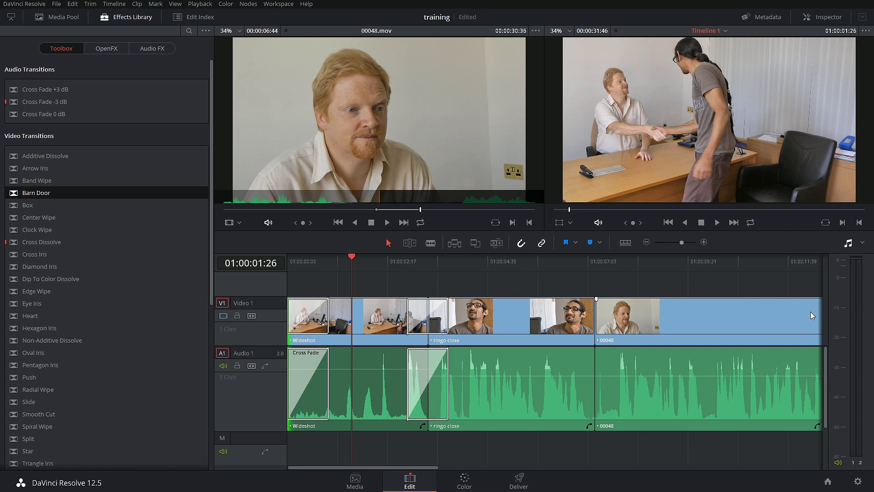
click(863, 242)
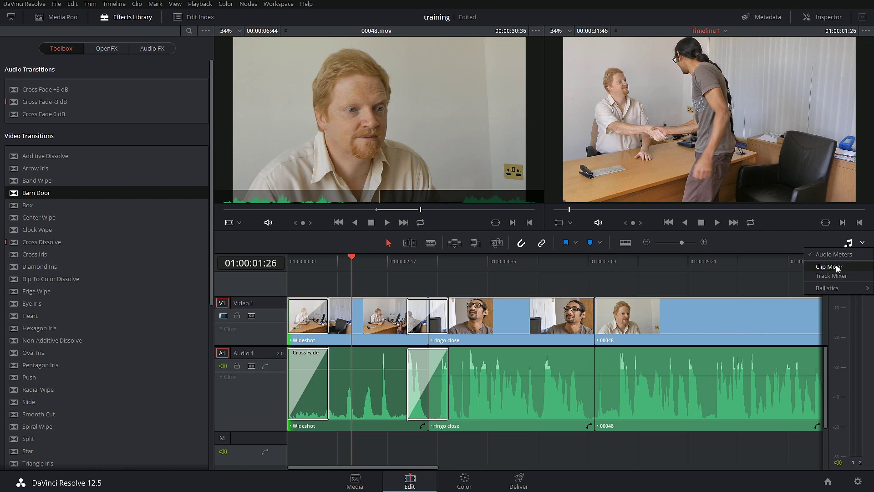
click(837, 271)
mouse_move(799, 370)
mouse_down()
mouse_move(802, 385)
mouse_move(799, 369)
mouse_up()
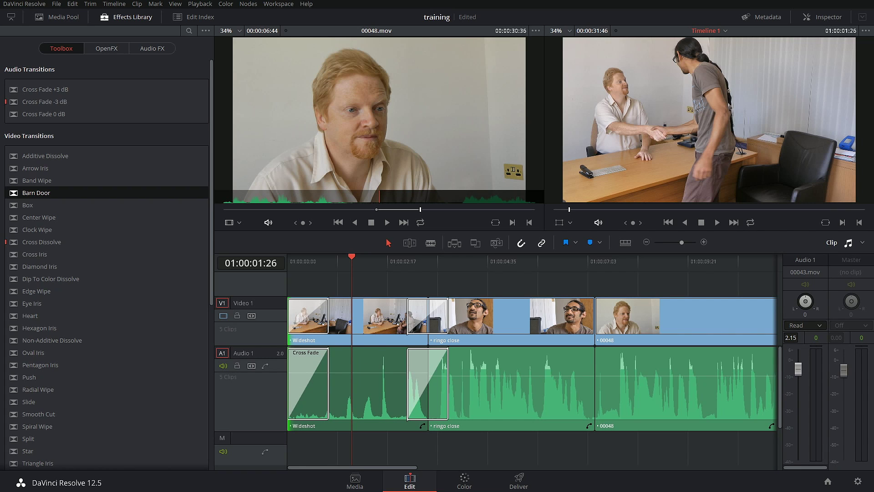
- In the Track Mixer, lower the Audio 1 fader to -2.05, leaving automation on Read
click(863, 242)
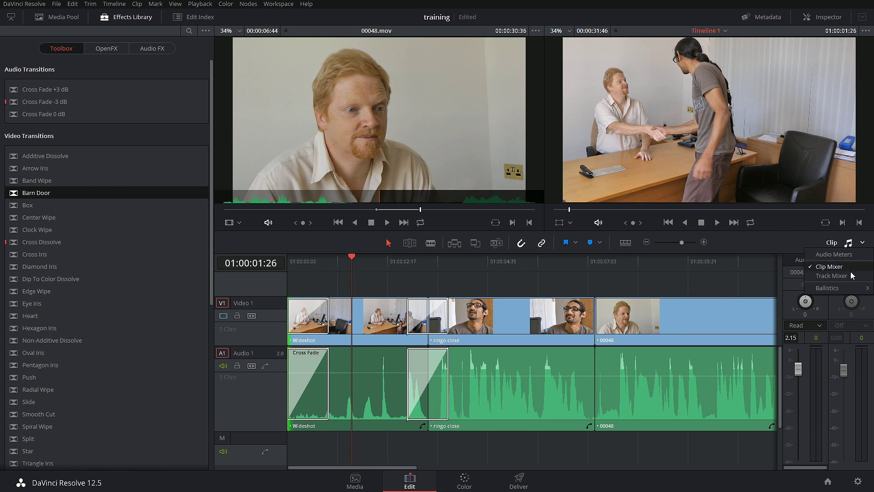
click(850, 276)
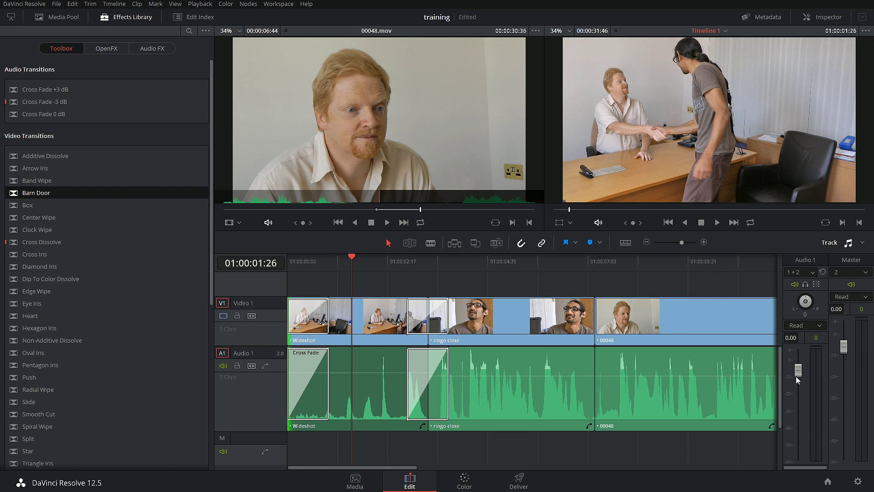
mouse_move(798, 370)
mouse_down()
mouse_move(797, 400)
mouse_move(798, 370)
mouse_up()
click(805, 325)
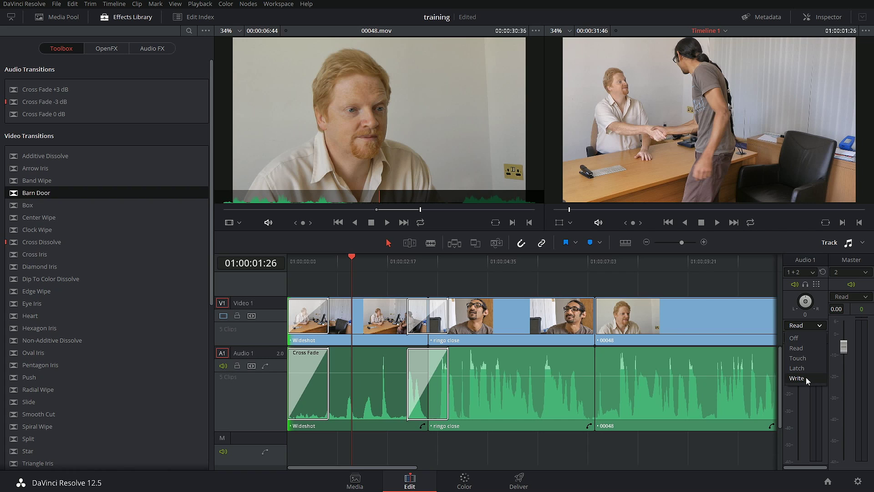
key(Escape)
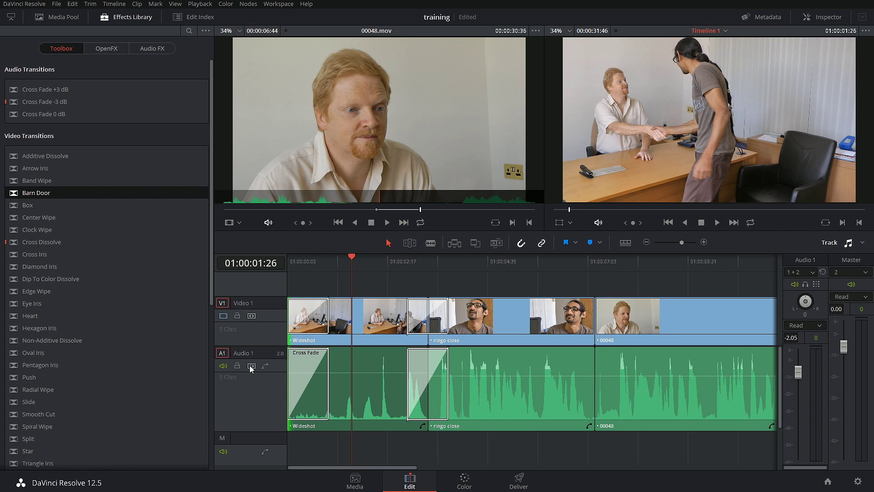
- Check the Audio 1 track options and close the audio mixer
right_click(266, 356)
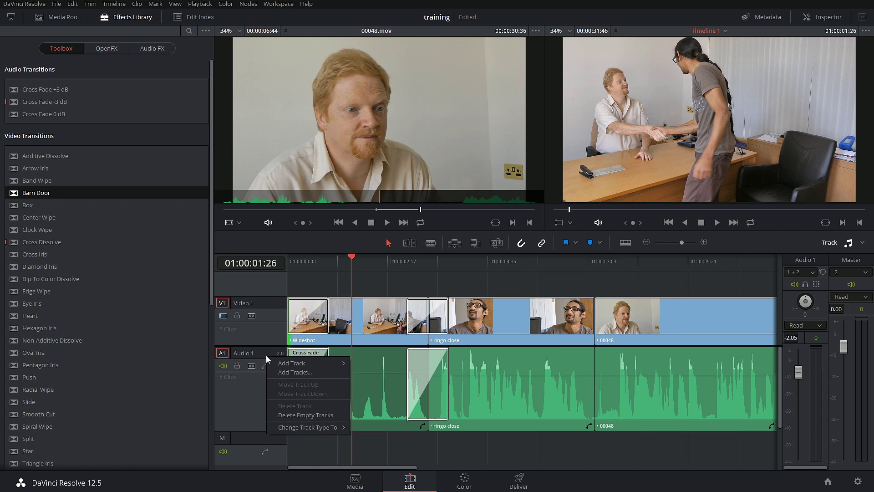
key(Escape)
drag(212, 184, 195, 144)
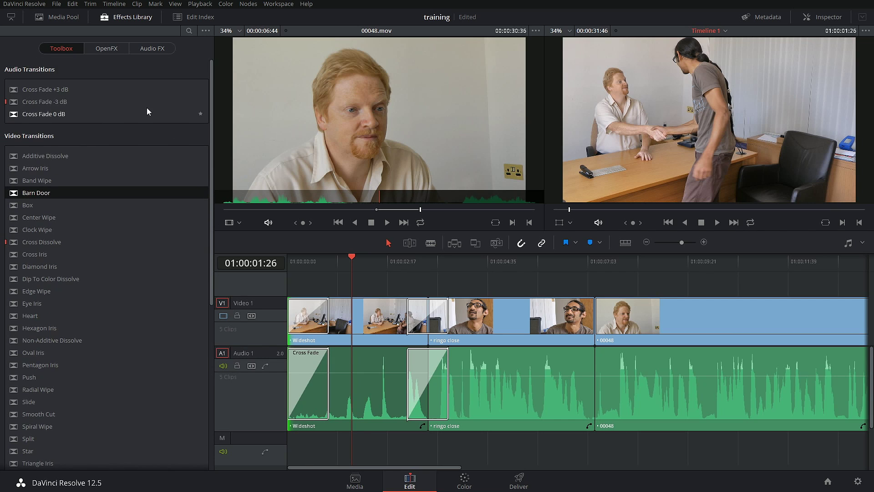
- Browse the OpenFX, Audio FX and Toolbox lists, locating the iZotope Insight and Meter Tap VST effects
click(104, 49)
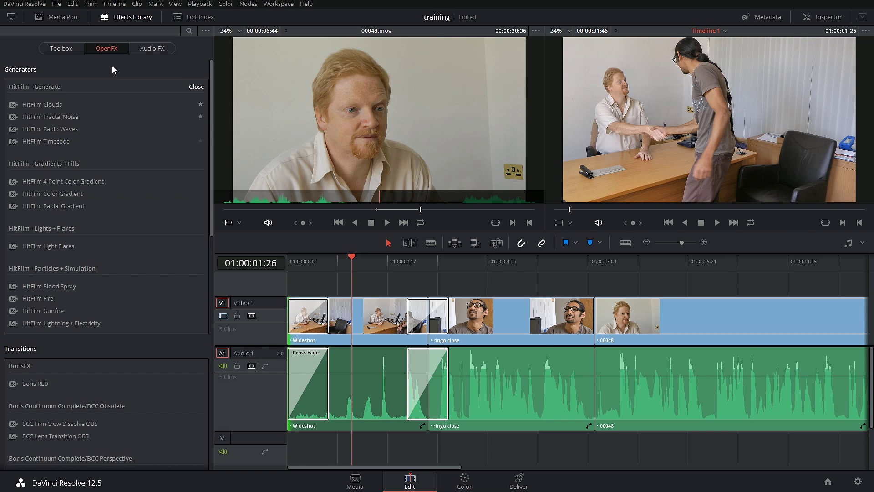
click(157, 50)
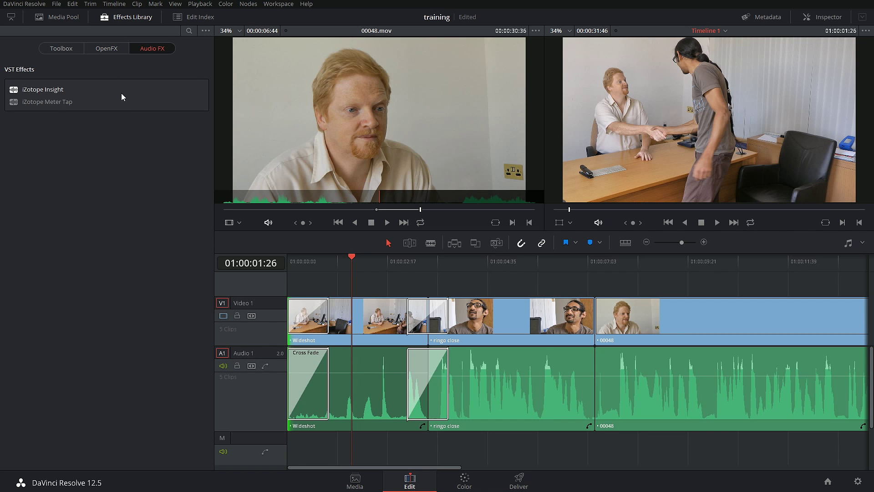
click(103, 50)
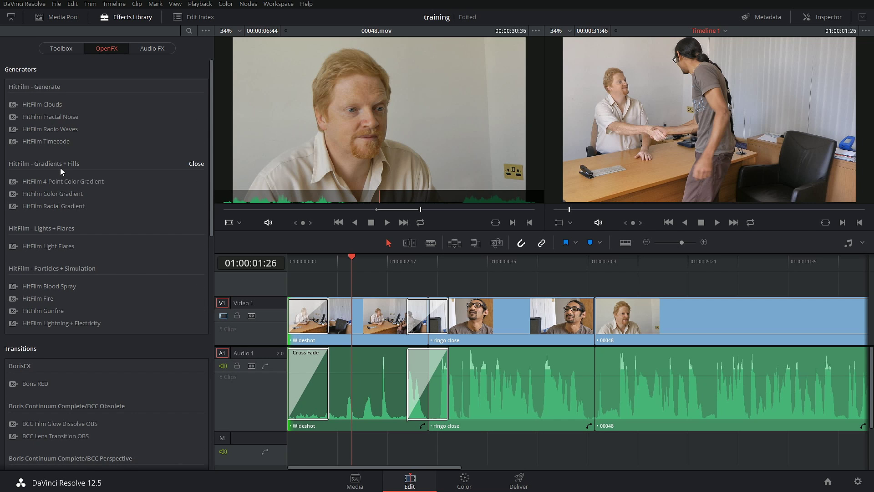
scroll(60, 168, down, 5)
scroll(60, 168, down, 2)
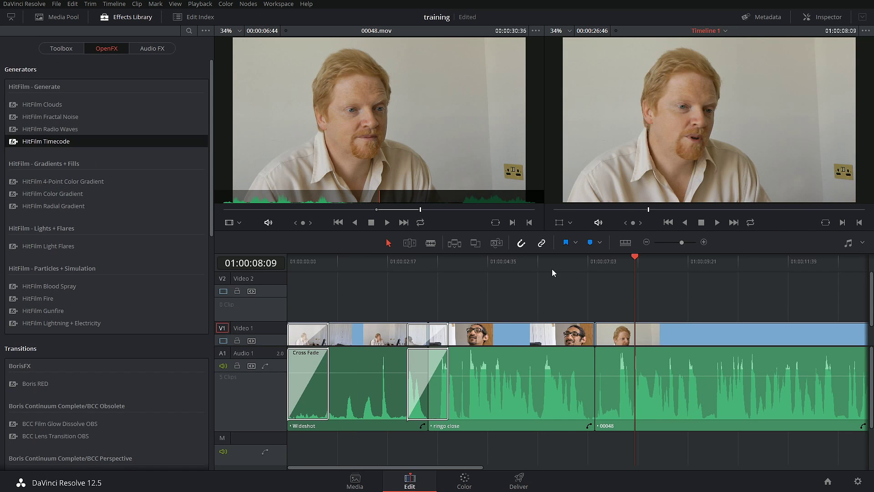
drag(553, 270, 570, 265)
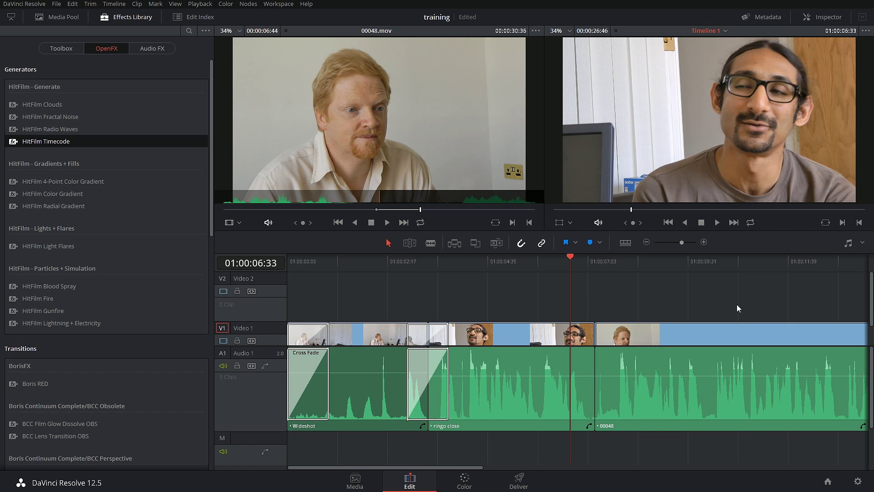
scroll(542, 309, down, 1)
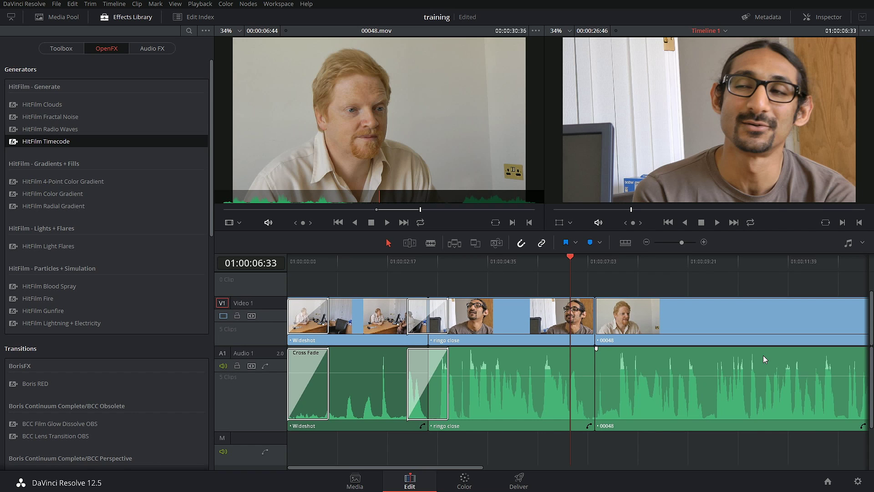
click(153, 50)
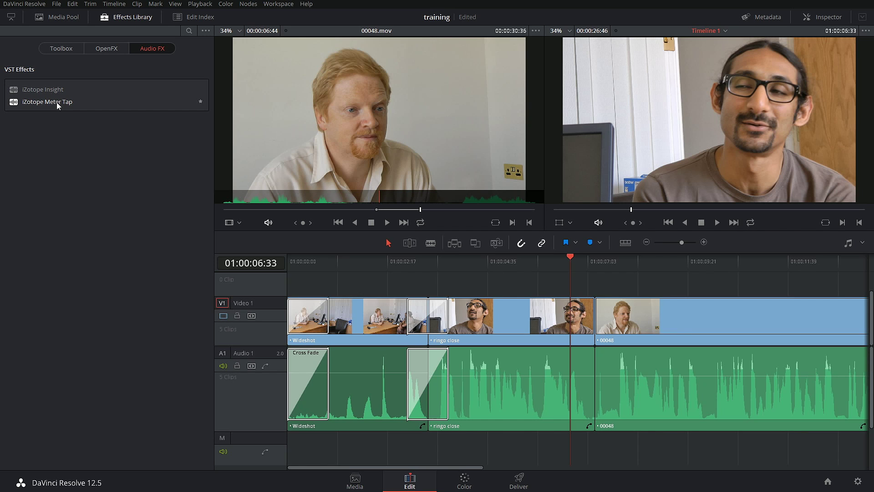
click(57, 48)
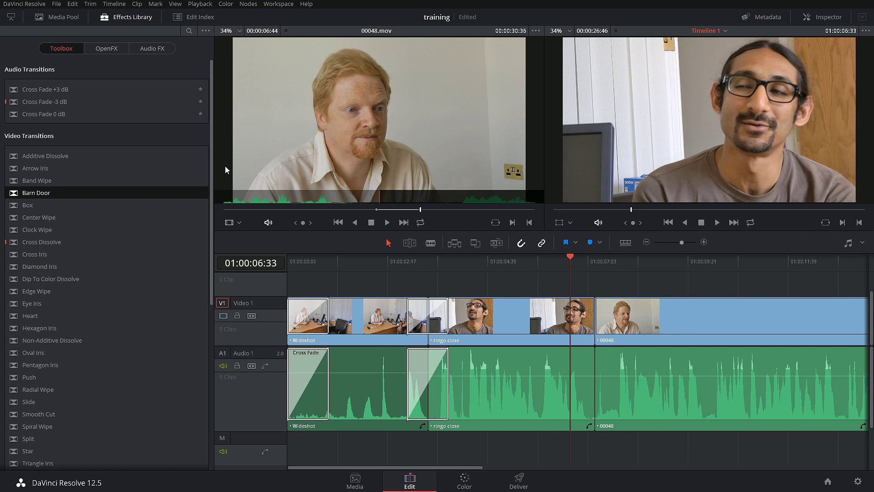
scroll(212, 169, down, 10)
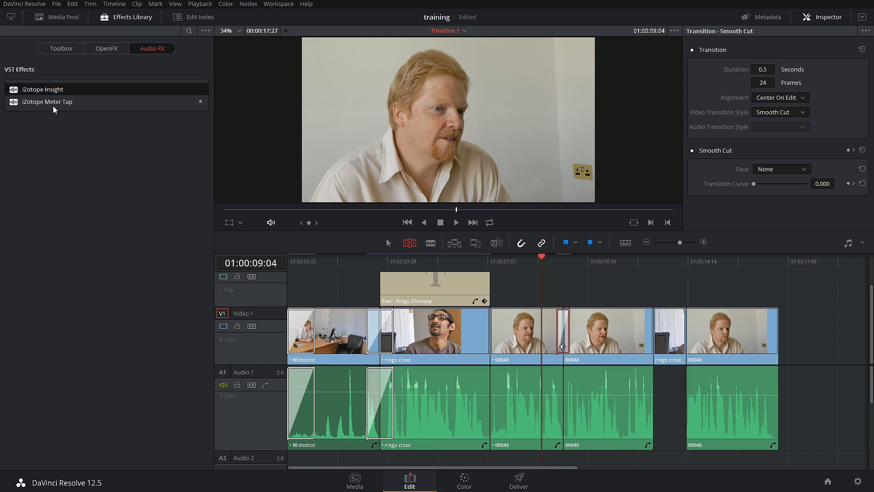
- Apply iZotope Insight to the ringo close audio clip, then undo it
click(47, 91)
drag(46, 94, 445, 409)
click(446, 409)
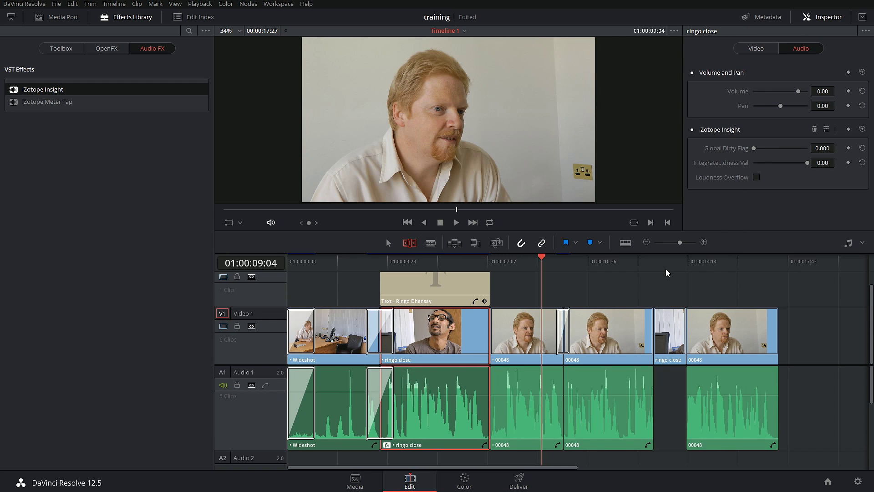
key(ctrl+z)
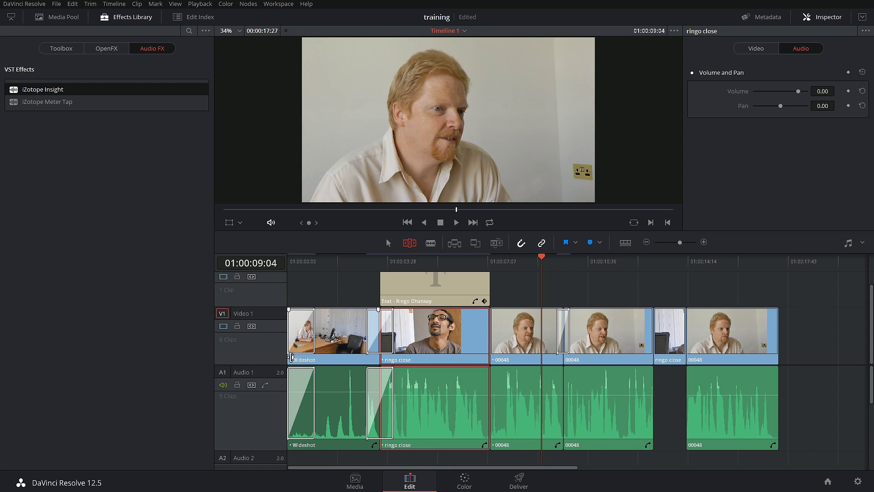
- Apply iZotope Insight to the whole Audio 1 track and show its volume curve
drag(43, 91, 252, 375)
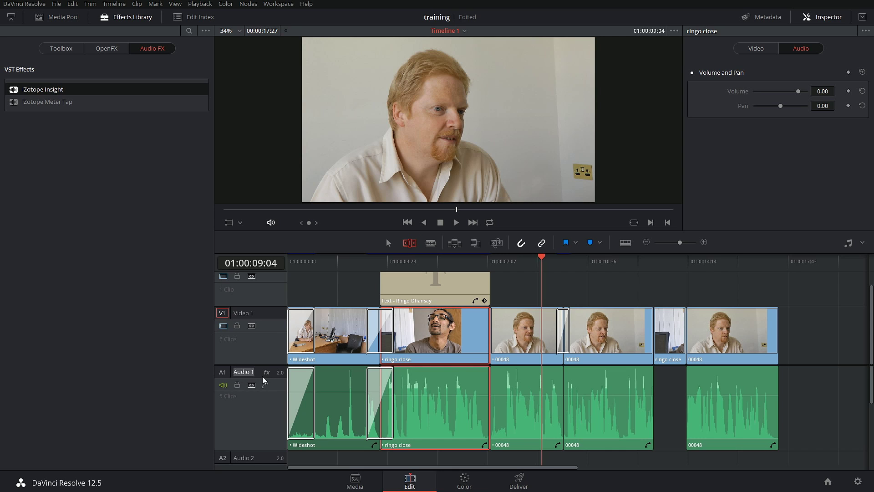
click(312, 328)
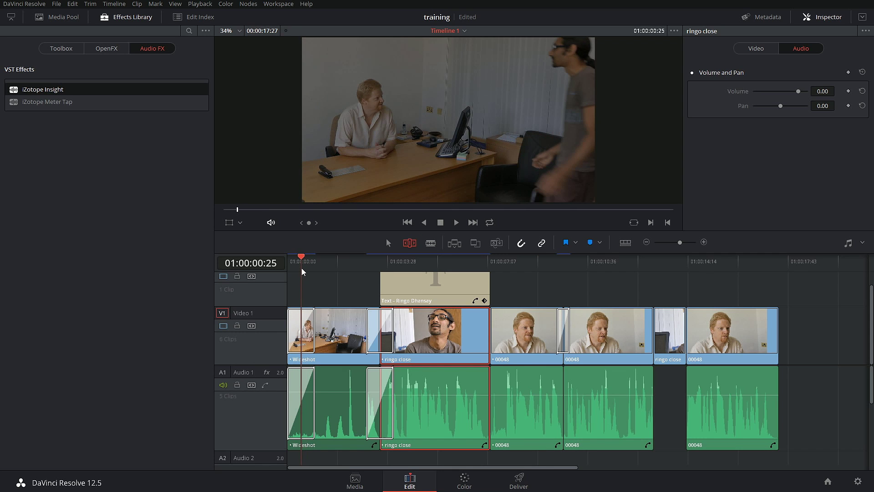
click(334, 397)
click(409, 389)
click(520, 389)
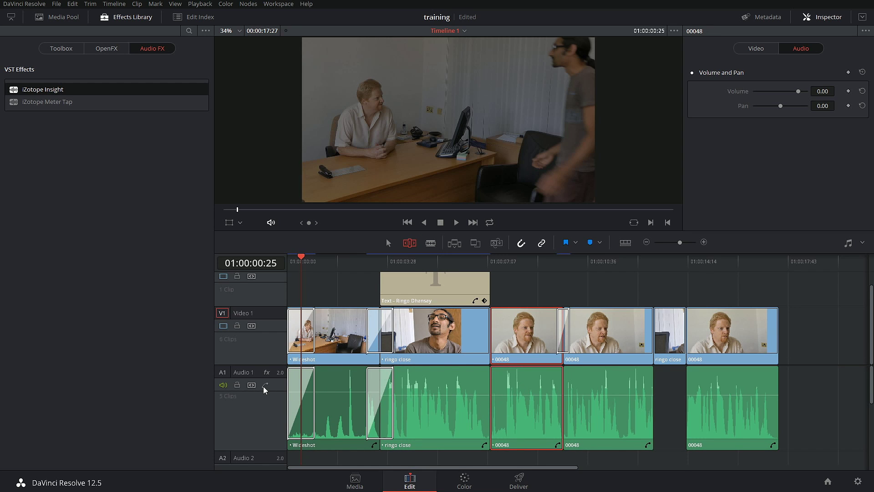
click(265, 386)
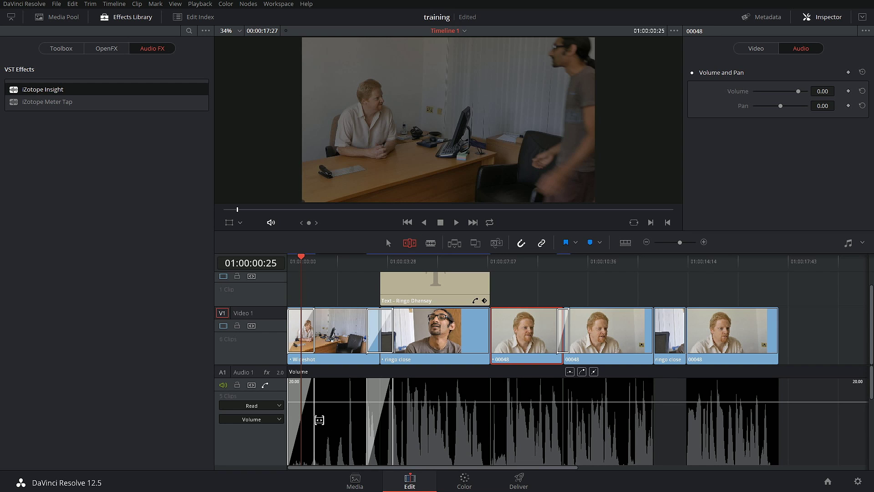
- Review the Audio 1 track settings, hide the curve, and play the edit from the start
drag(319, 419, 319, 419)
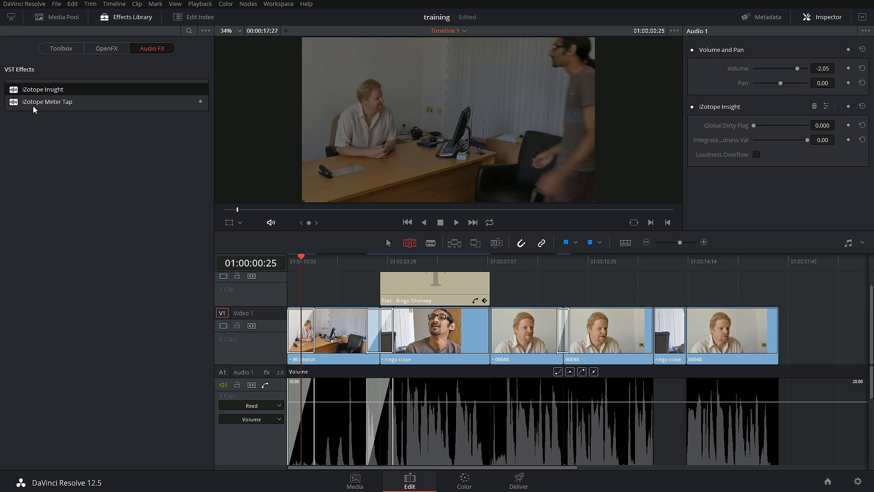
click(265, 385)
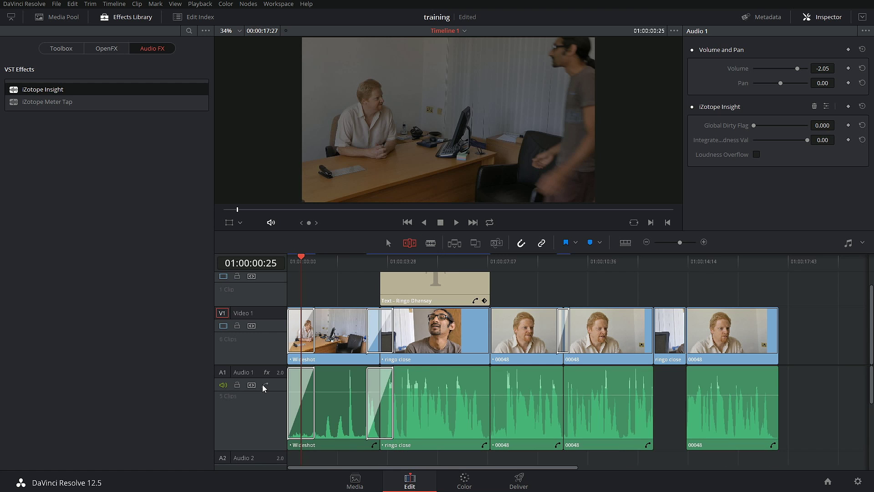
click(817, 414)
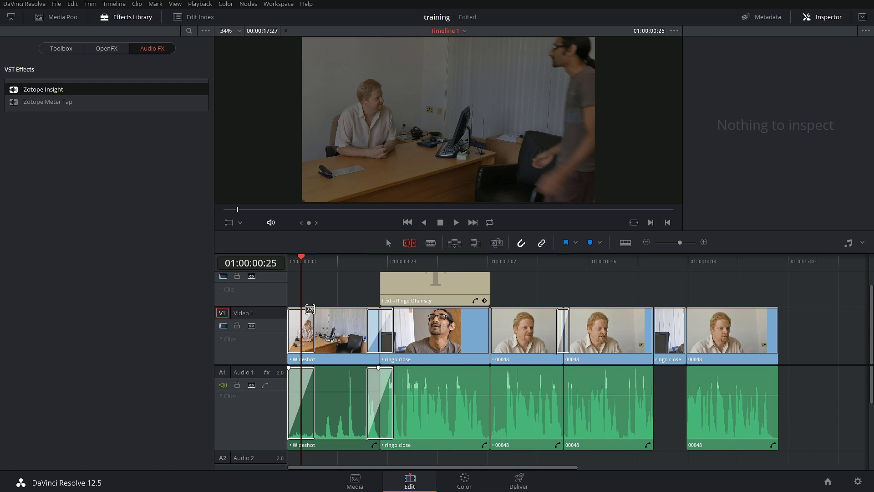
drag(349, 261, 452, 261)
key(Home)
key(space)
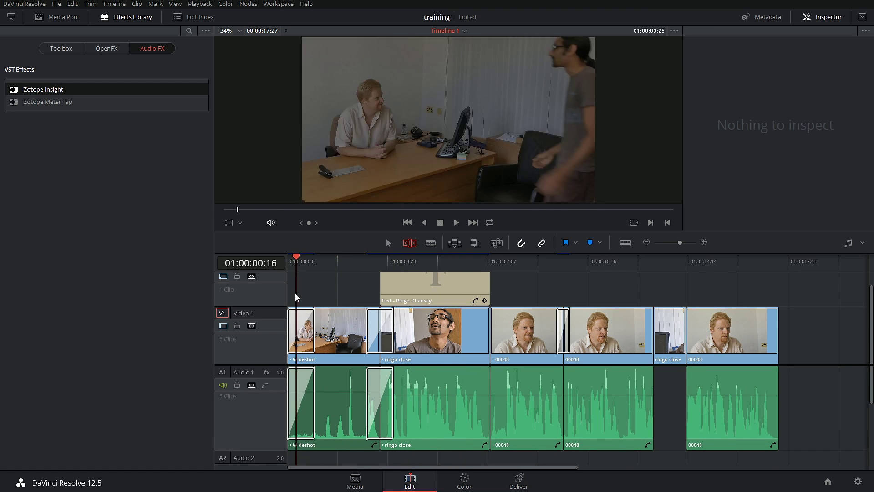
key(space)
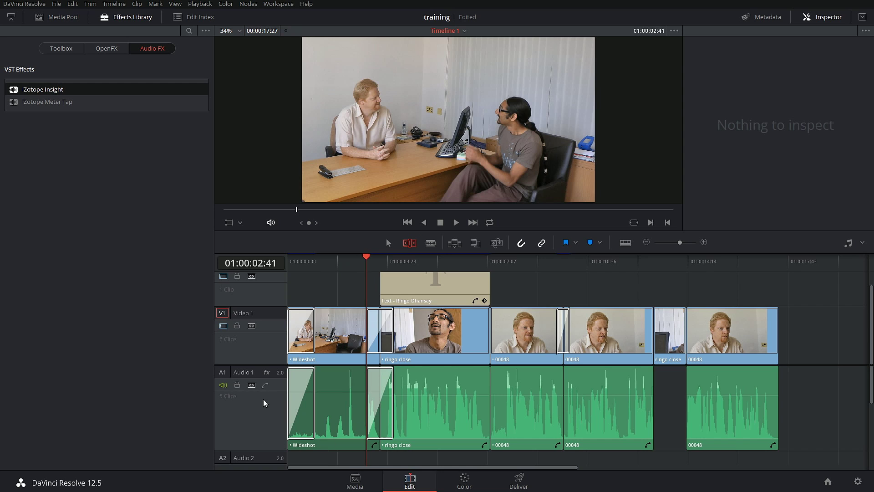
- Delete iZotope Insight from the Audio 1 track in the Inspector
click(266, 386)
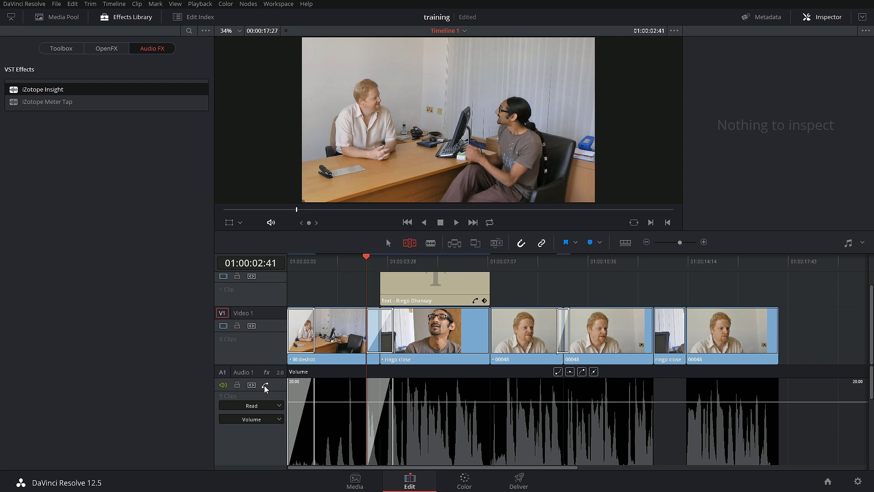
click(347, 391)
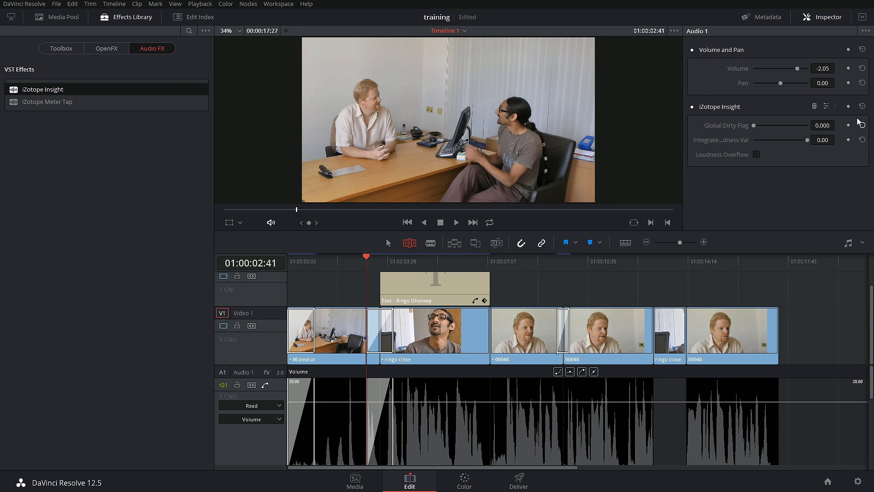
click(815, 107)
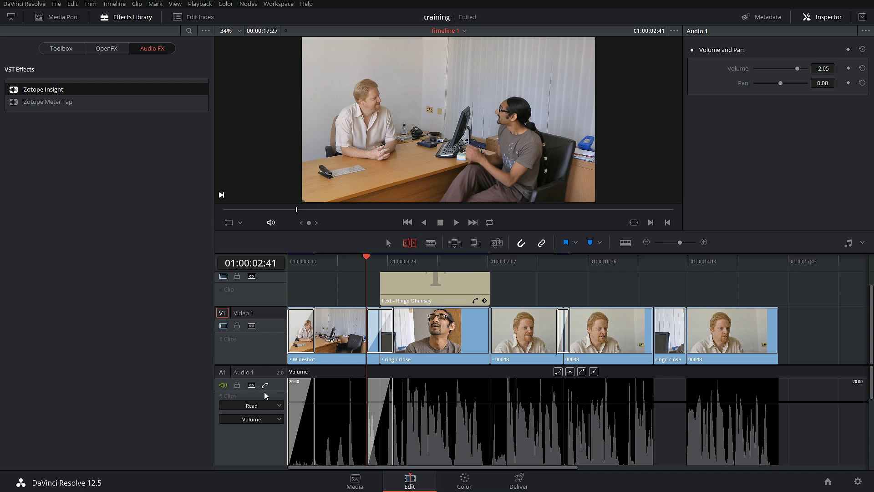
click(265, 385)
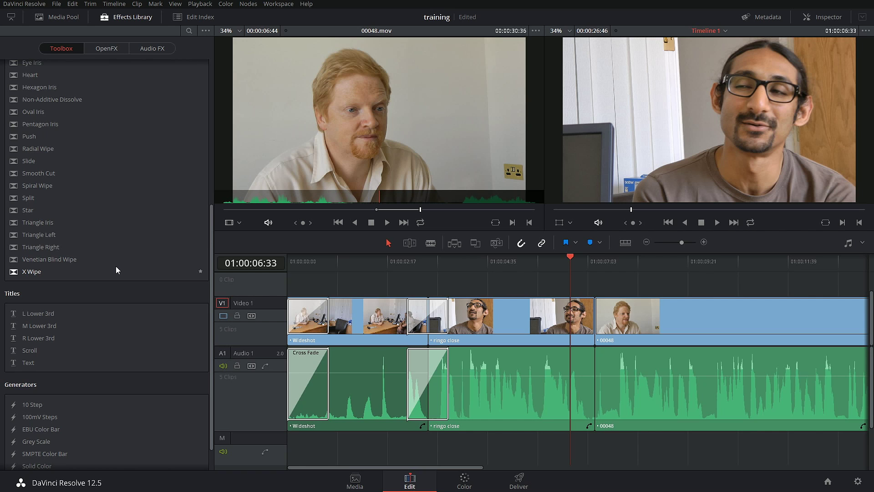
- Add a Text title above Video 1, trim it to end at the 00048 cut, and select it
drag(26, 365, 430, 288)
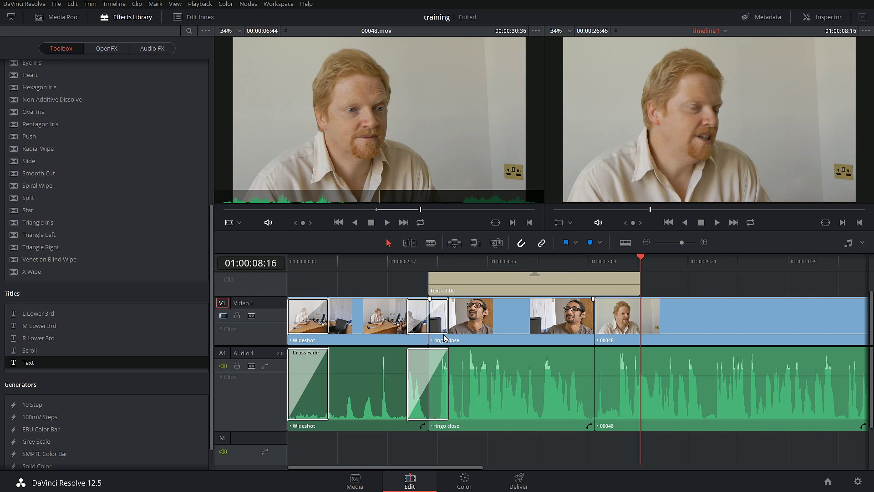
drag(639, 287, 595, 287)
drag(509, 266, 450, 264)
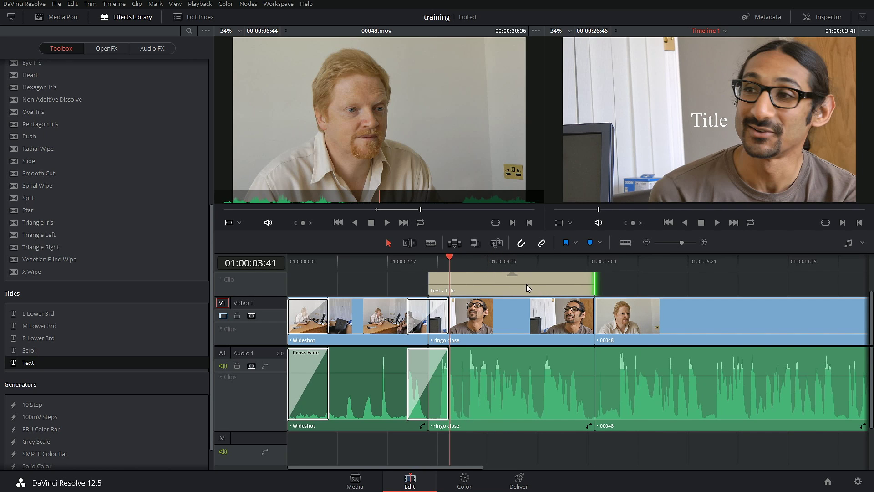
click(499, 277)
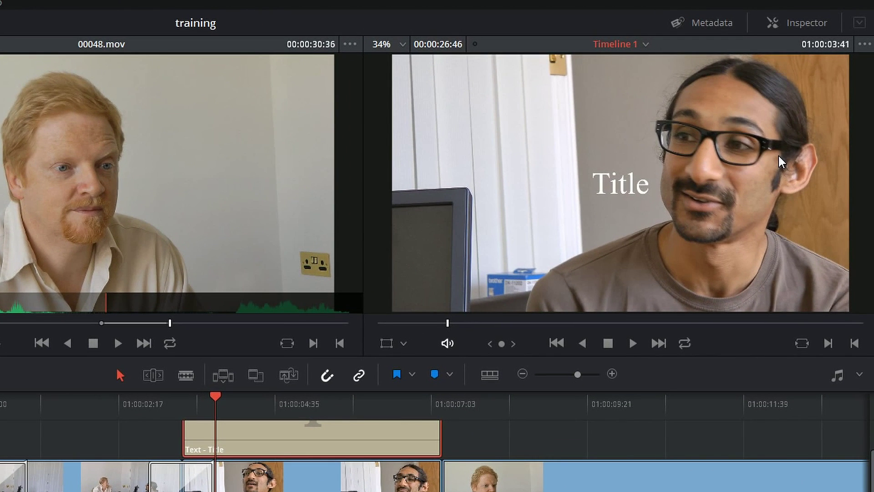
- Replace the placeholder 'Title' text with the interviewee's full name
click(788, 23)
click(735, 161)
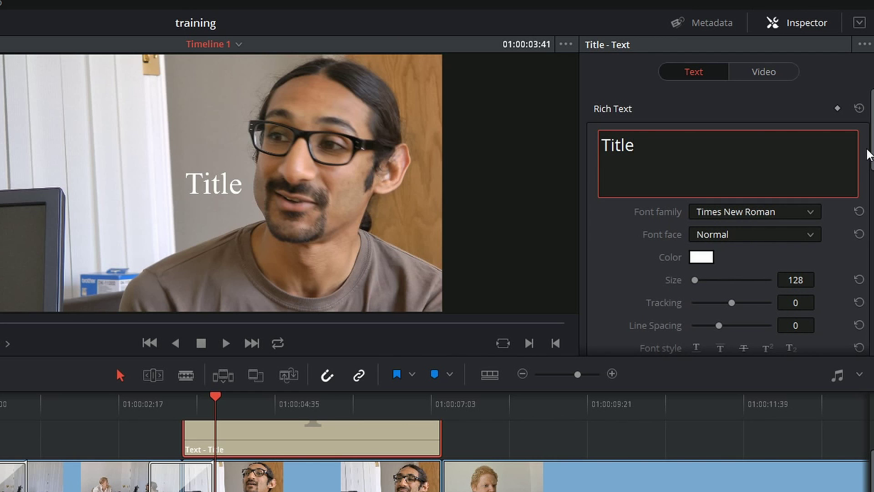
mouse_move(871, 154)
mouse_down()
mouse_move(870, 314)
mouse_move(871, 105)
mouse_up()
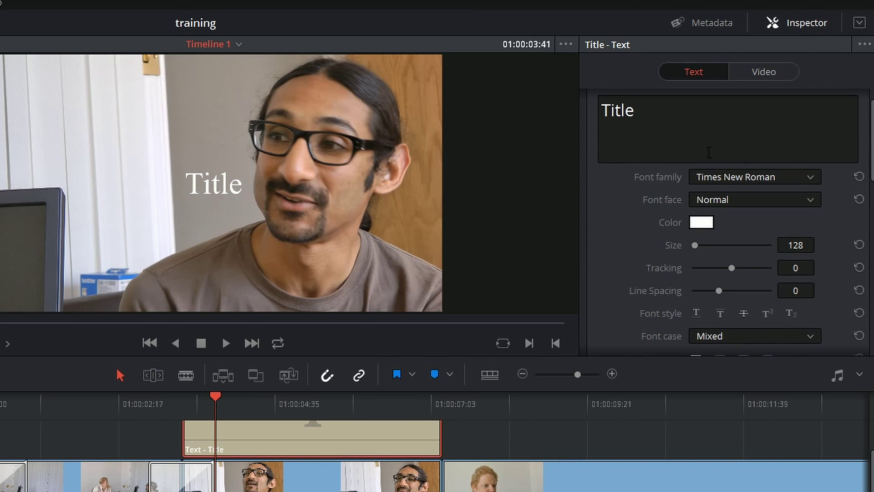
drag(638, 110, 564, 99)
key(BackSpace)
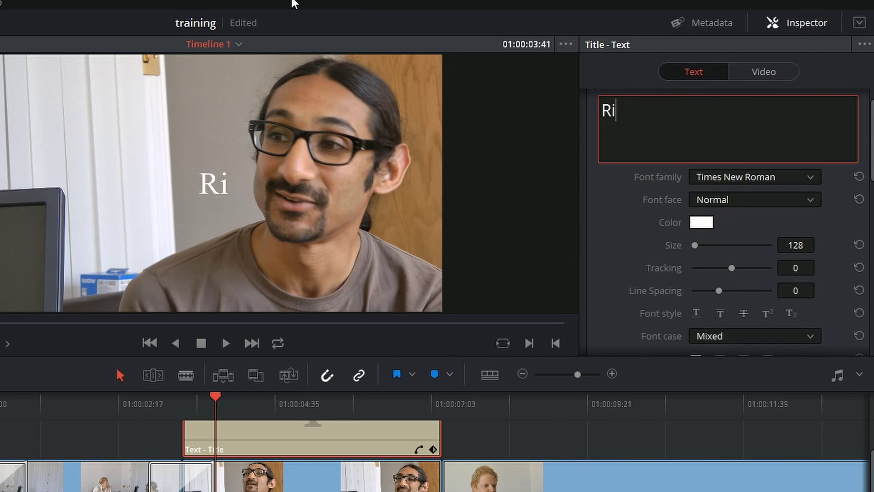
- Set the title font to Impact
click(774, 179)
scroll(775, 273, up, 10)
click(810, 209)
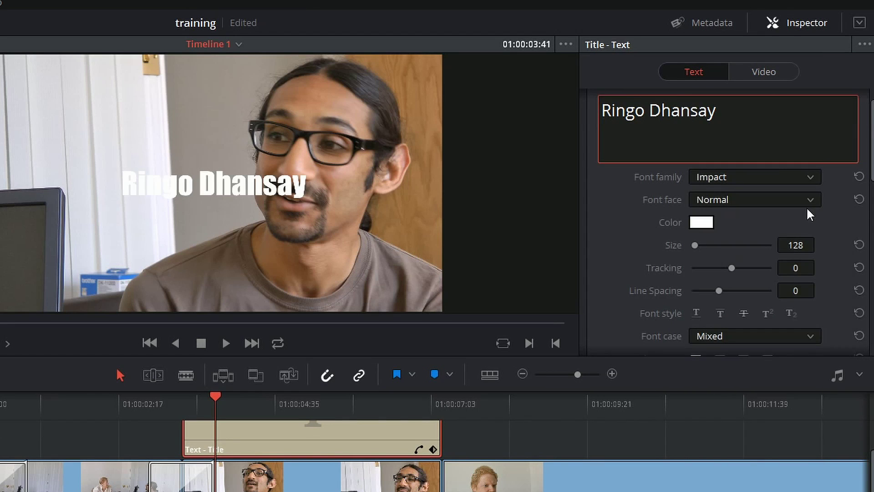
scroll(751, 223, down, 2)
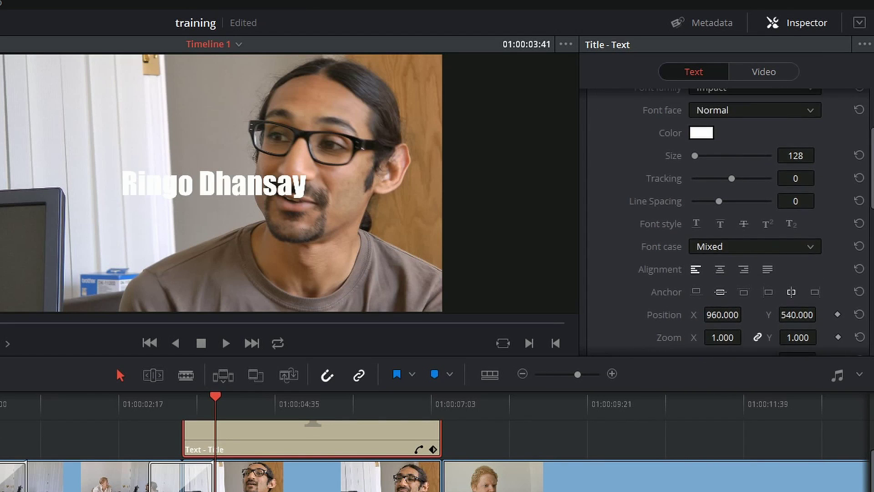
scroll(729, 223, up, 1)
scroll(729, 223, down, 5)
scroll(709, 305, down, 3)
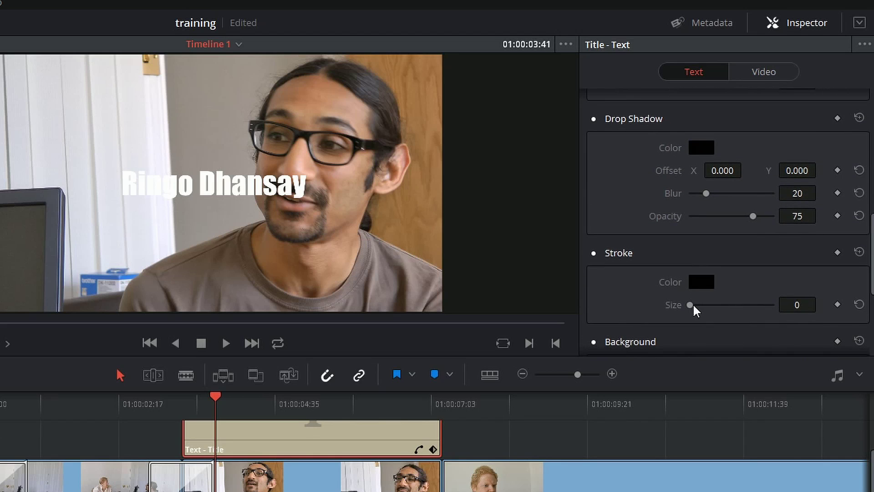
- Give the text a size 2 outline and set the background box height to 0.000
drag(690, 305, 701, 305)
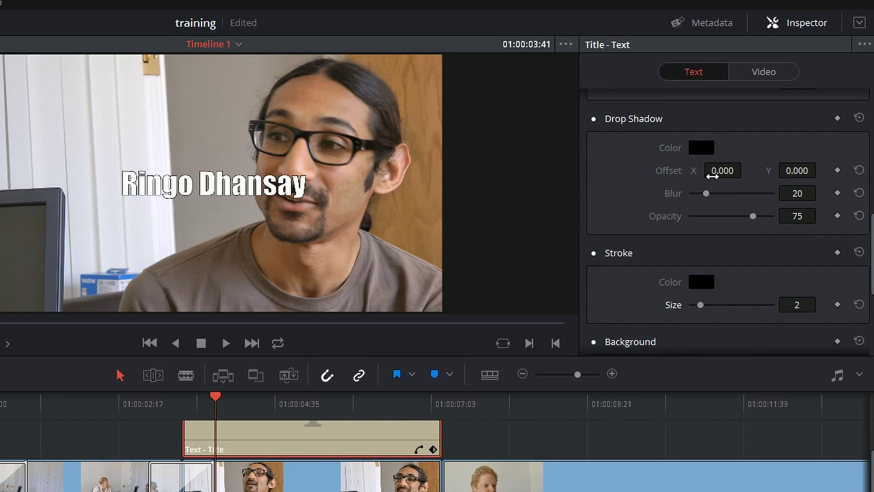
scroll(846, 231, down, 6)
mouse_move(691, 267)
mouse_down()
mouse_move(699, 266)
mouse_move(689, 266)
mouse_up()
scroll(872, 284, up, 6)
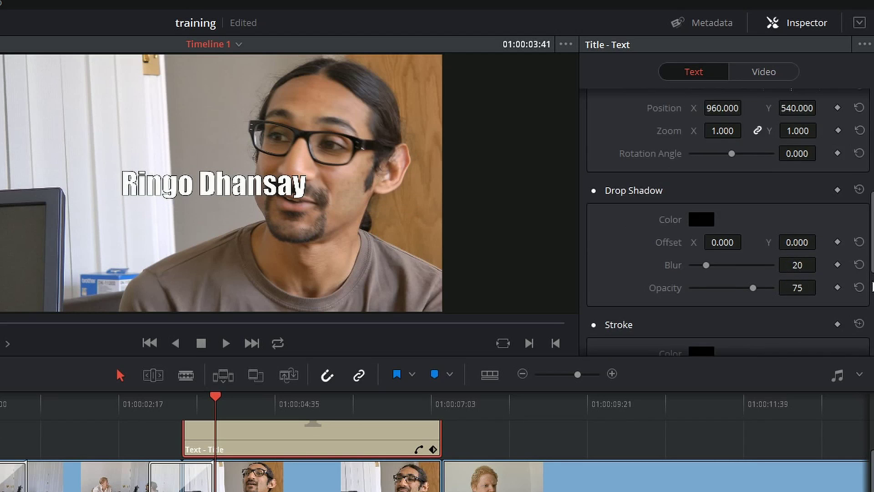
scroll(871, 284, down, 6)
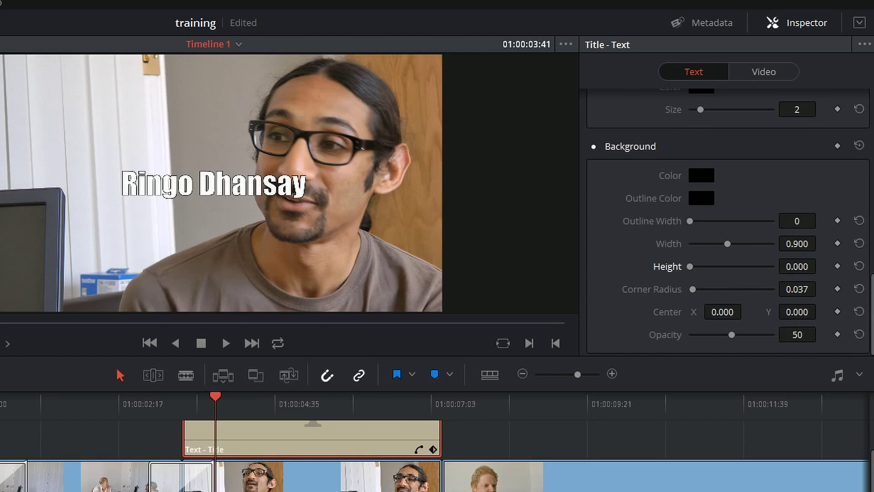
scroll(706, 259, up, 10)
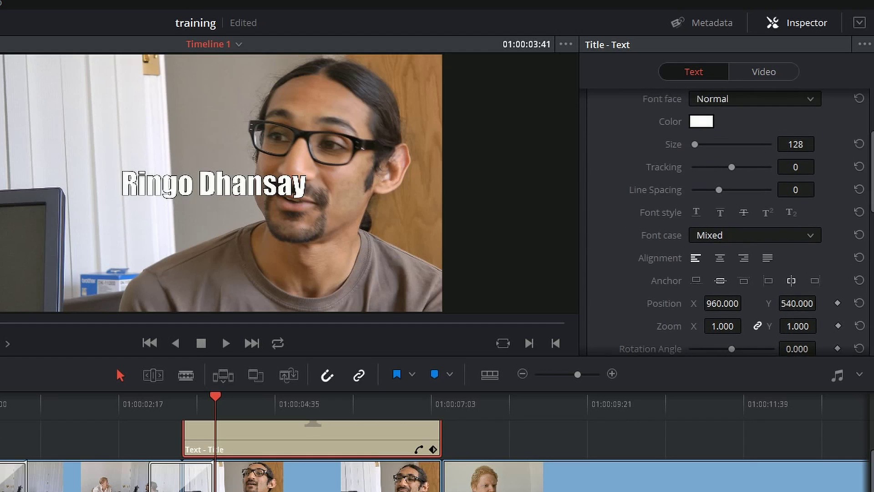
scroll(706, 259, down, 1)
- Move the name title to the lower left of the frame at position X 605, Y 275
drag(724, 283, 730, 283)
drag(797, 283, 822, 281)
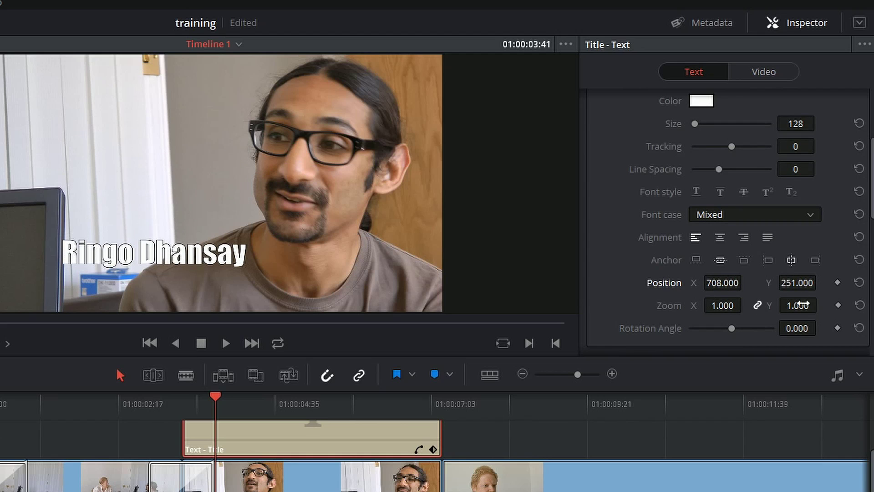
drag(704, 283, 746, 281)
drag(132, 255, 126, 252)
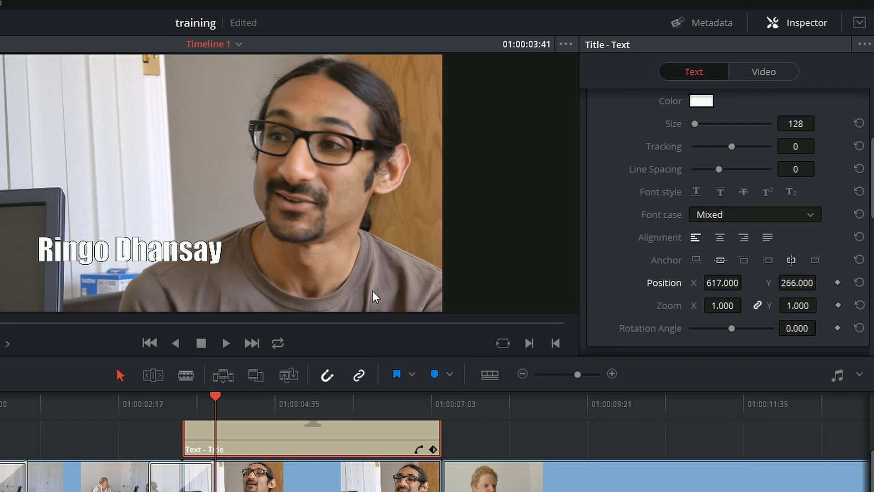
mouse_move(146, 260)
mouse_down()
mouse_move(75, 303)
mouse_move(161, 269)
mouse_move(141, 296)
mouse_move(128, 279)
mouse_move(145, 259)
mouse_up()
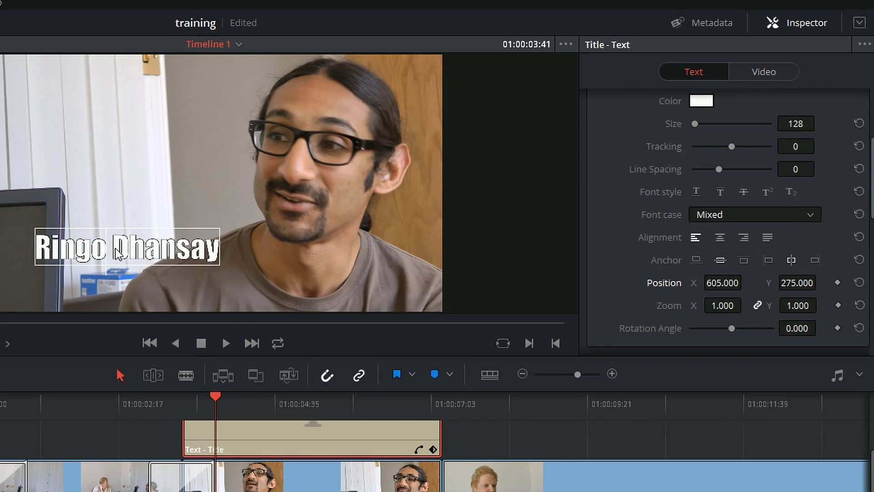
scroll(870, 235, up, 5)
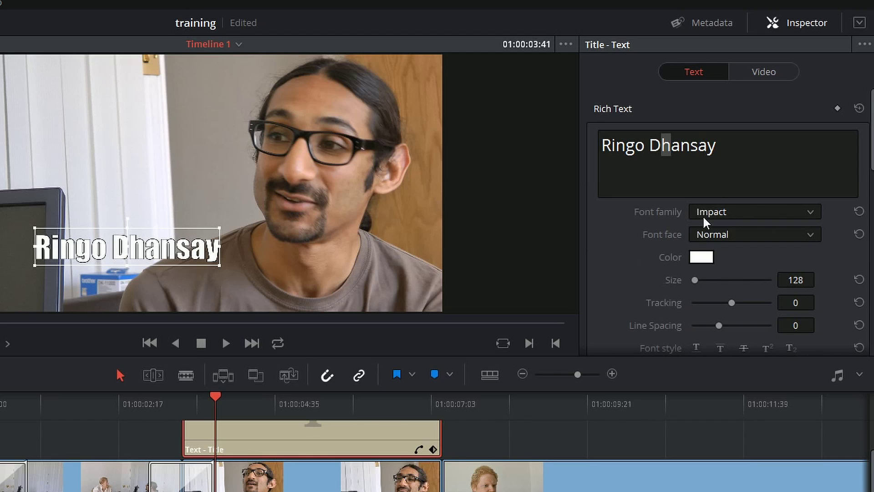
drag(872, 162, 872, 216)
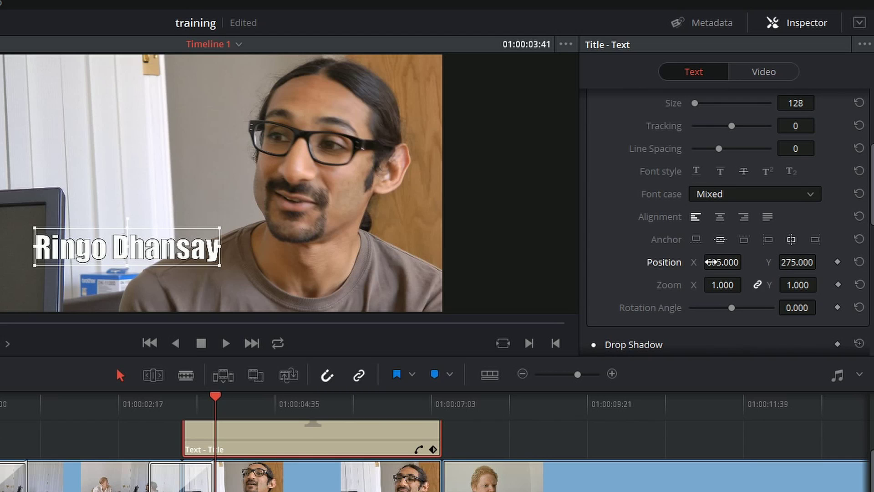
drag(230, 400, 216, 402)
- Keyframe the title's X position: off-frame left at start, held at 04:01, drifting left at the end
click(229, 404)
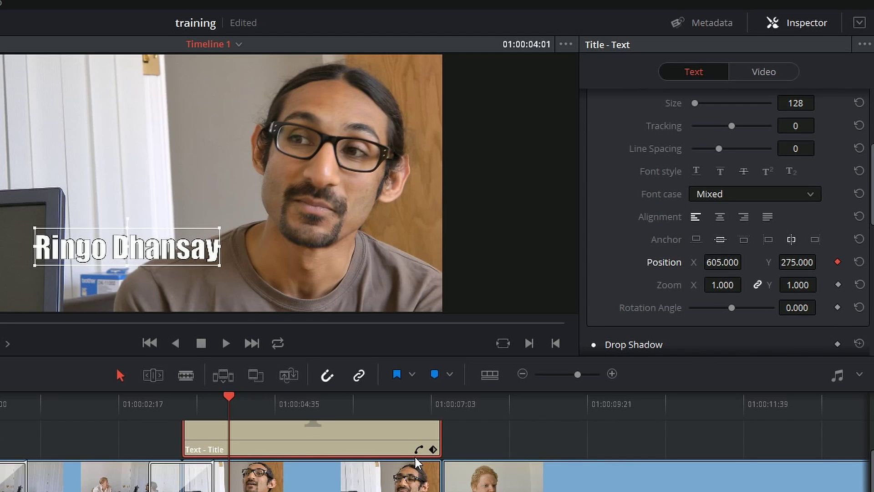
drag(223, 400, 190, 401)
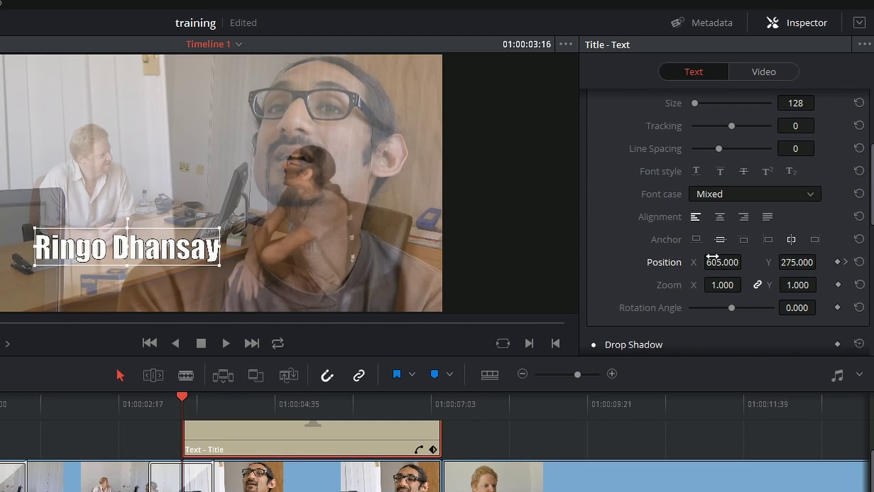
drag(713, 257, 647, 259)
drag(193, 404, 442, 424)
click(837, 262)
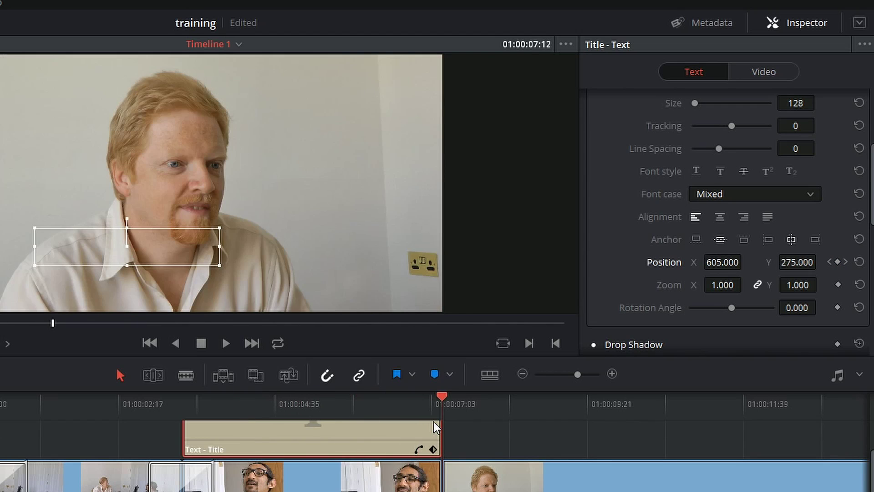
drag(718, 258, 656, 258)
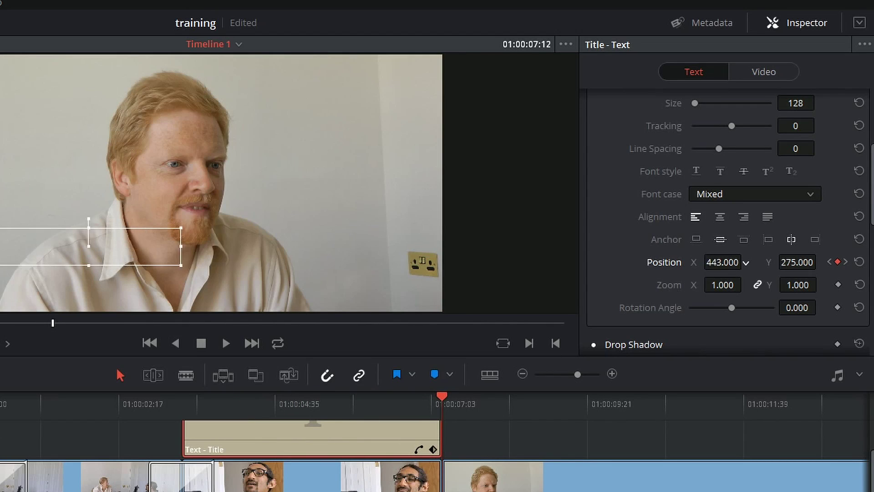
- Play the title animation from its start and again from 01:00:03:41
click(184, 399)
key(space)
drag(218, 401, 233, 404)
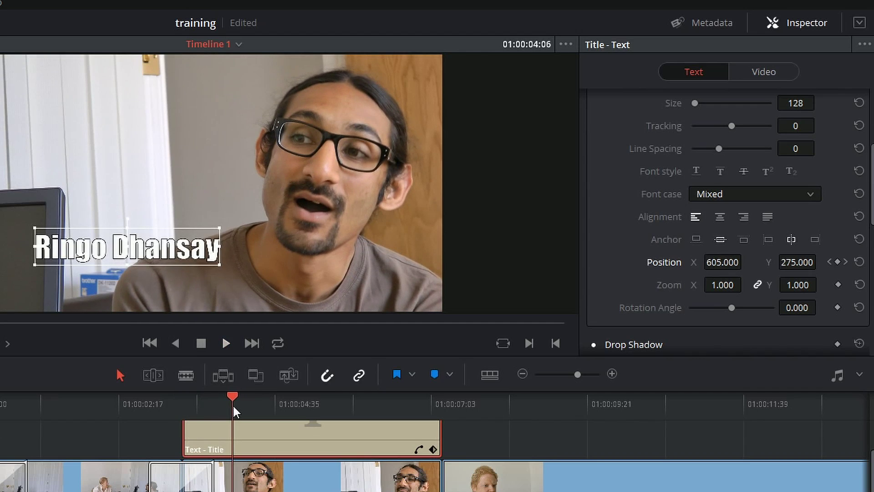
key(space)
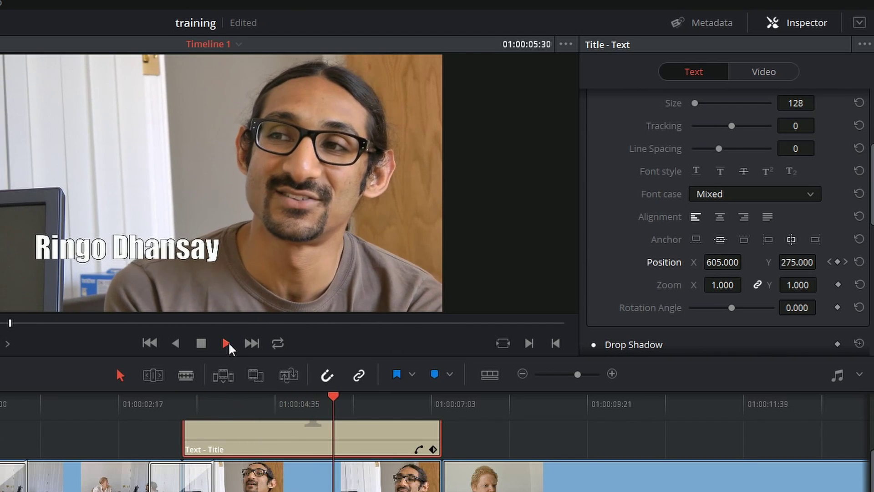
click(201, 343)
click(215, 401)
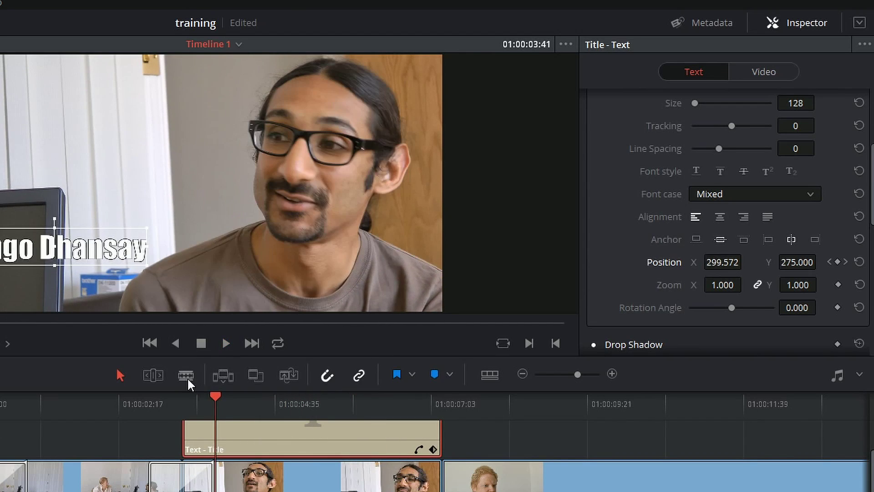
click(224, 343)
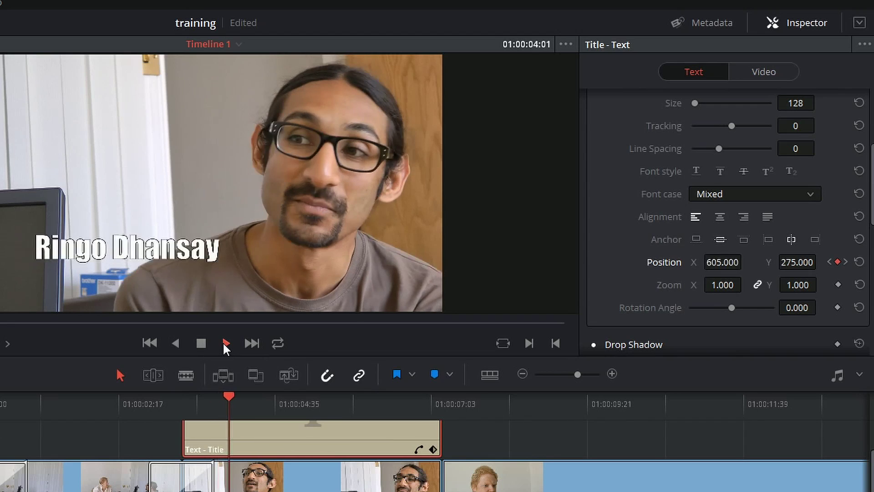
key(space)
- Scrub back and forth through the title's motion, parking at 01:00:05:31
drag(302, 413, 310, 414)
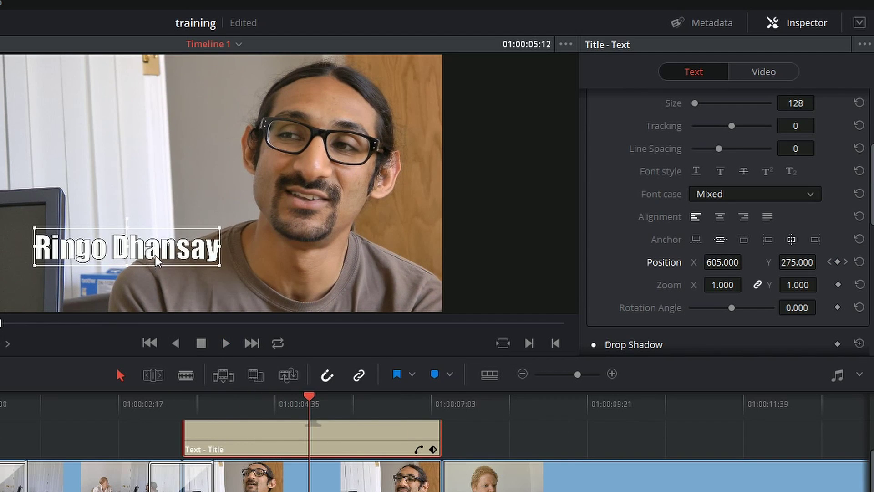
drag(322, 393, 354, 419)
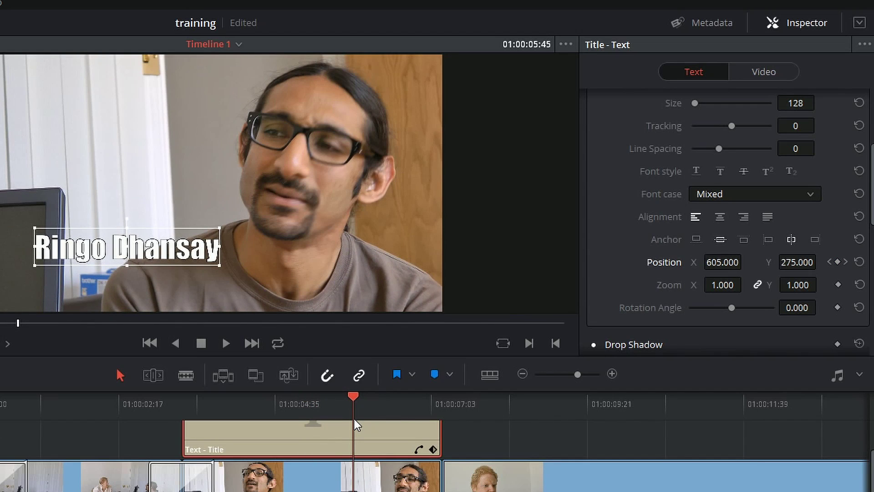
drag(354, 419, 376, 442)
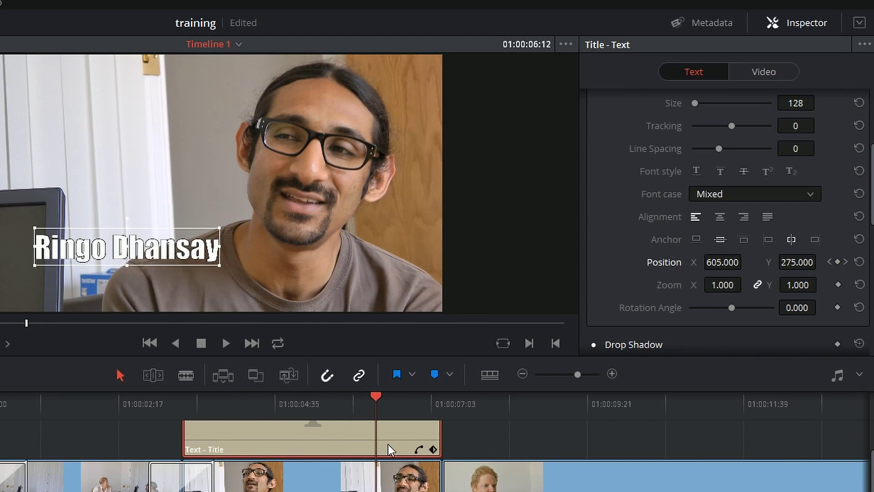
scroll(849, 450, up, 2)
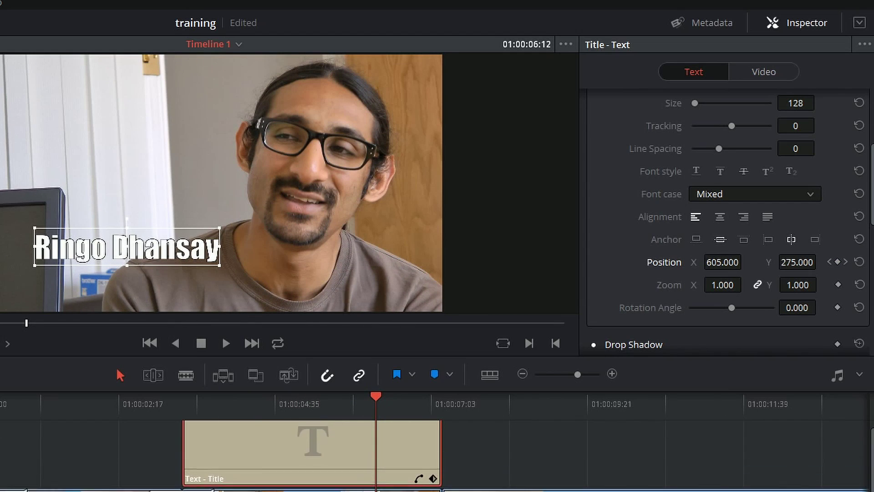
scroll(872, 432, up, 1)
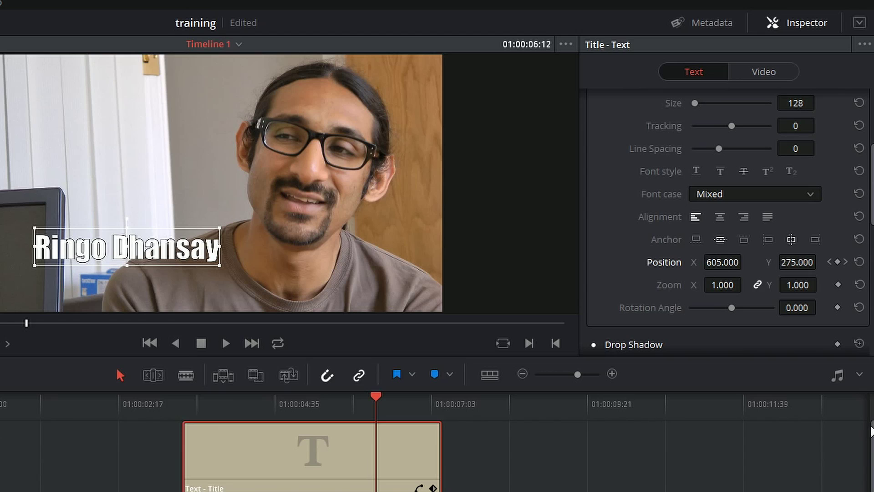
drag(327, 404, 335, 406)
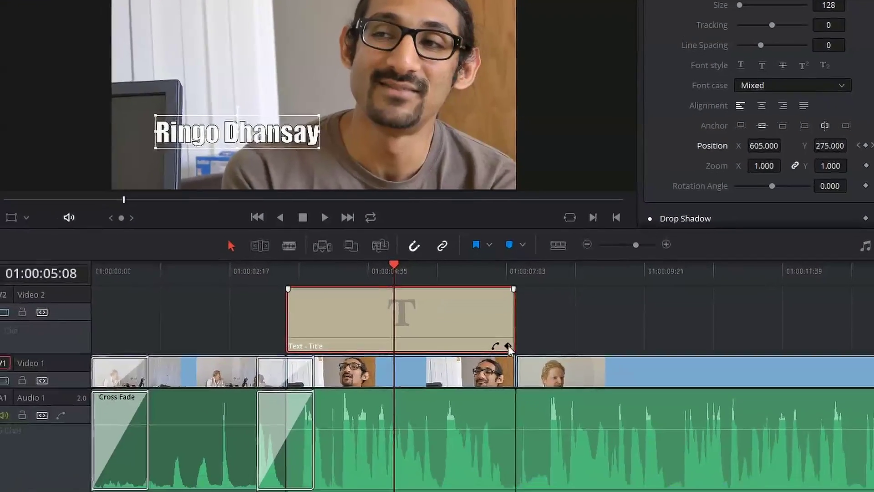
- Delete the title's 01:00:06:15 Position keyframe in the curve editor, then replay the animation
click(470, 417)
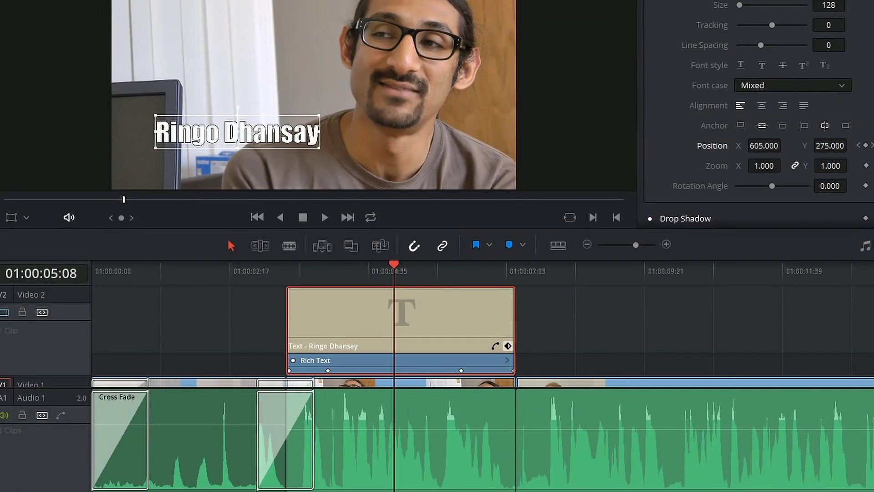
click(495, 345)
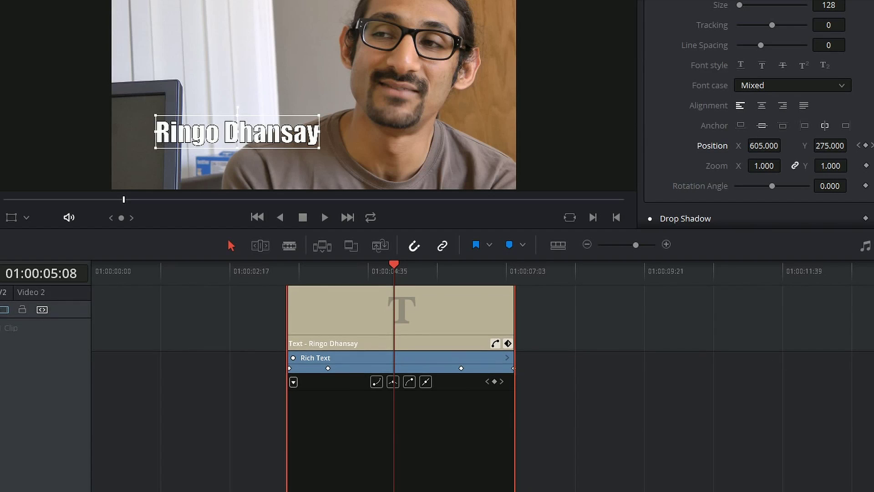
scroll(653, 308, down, 2)
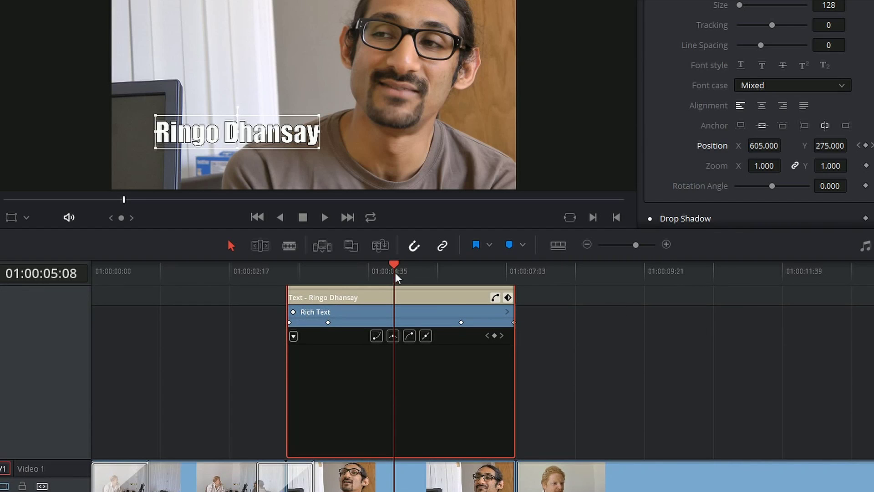
drag(395, 272, 460, 271)
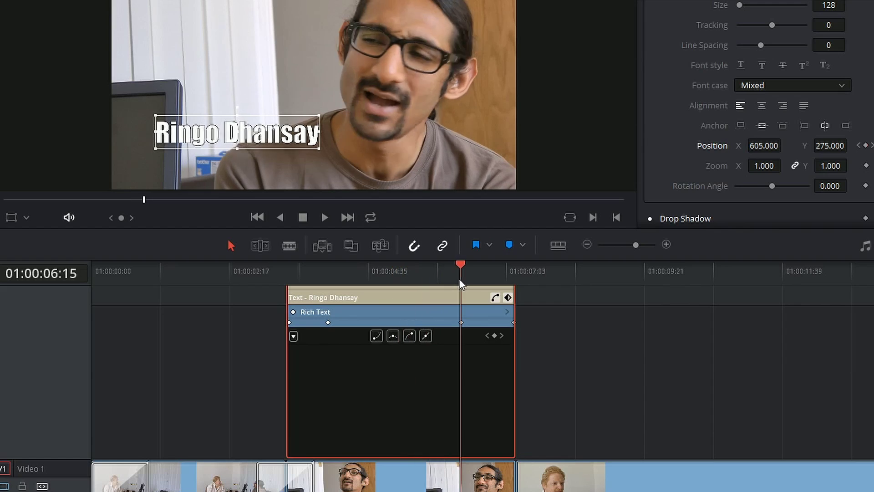
click(462, 323)
key(Delete)
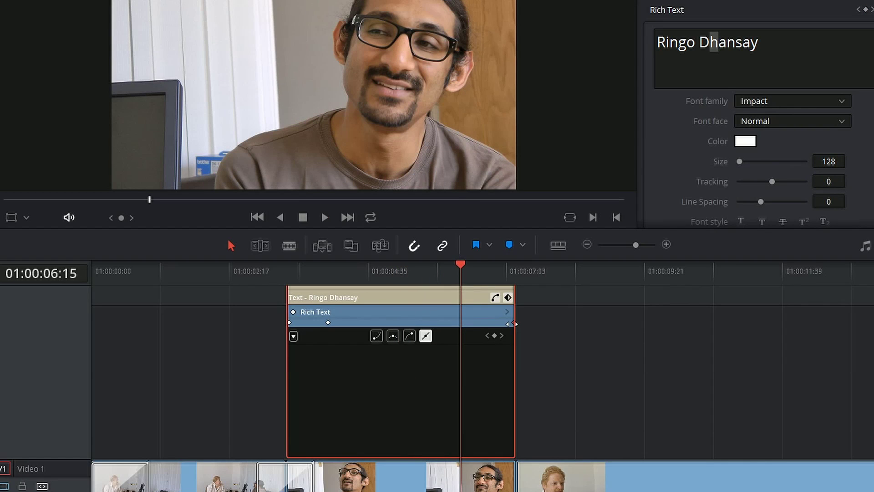
click(320, 222)
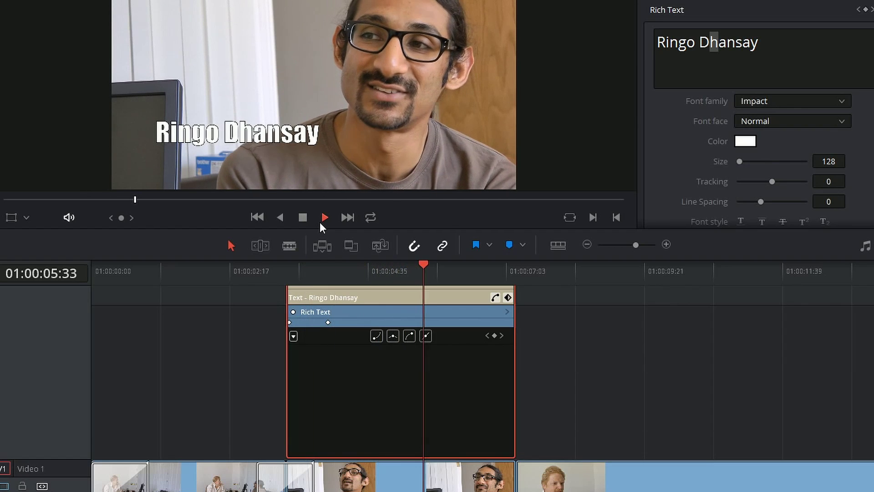
click(306, 217)
click(501, 335)
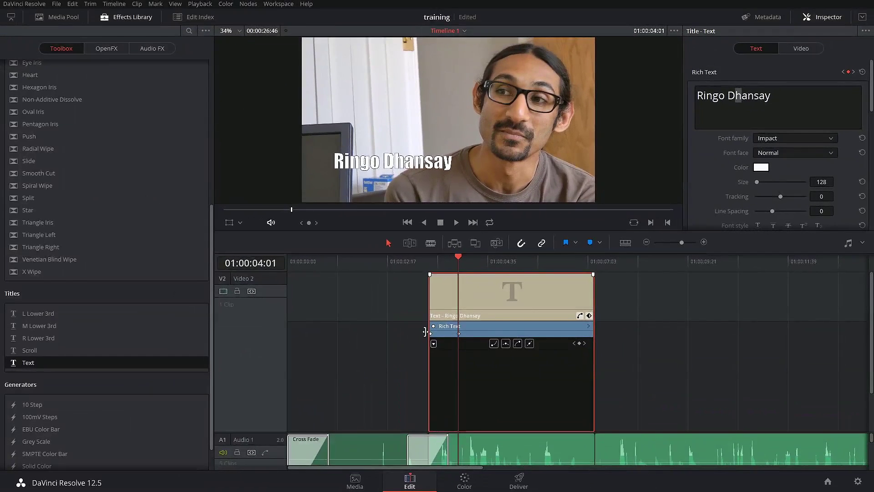
- Place clip 00045 on the Video 2 track, trim its end shorter, and select it
click(579, 317)
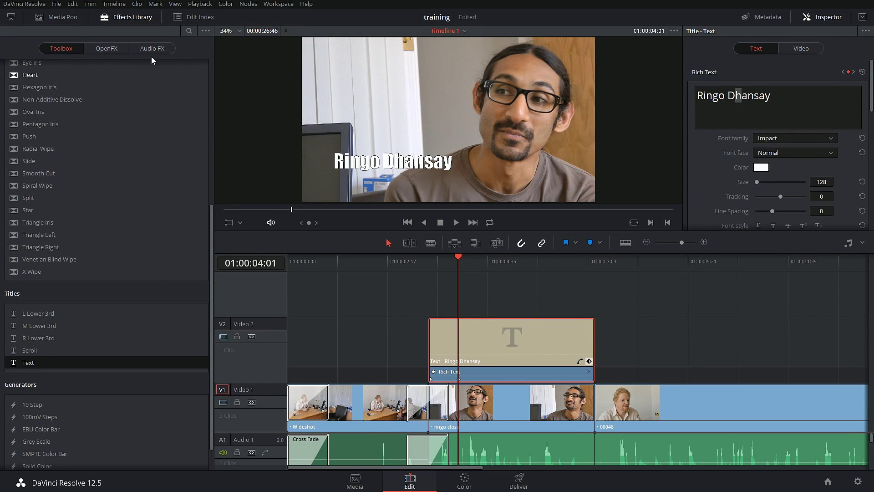
click(51, 20)
drag(113, 111, 702, 340)
key(shift+z)
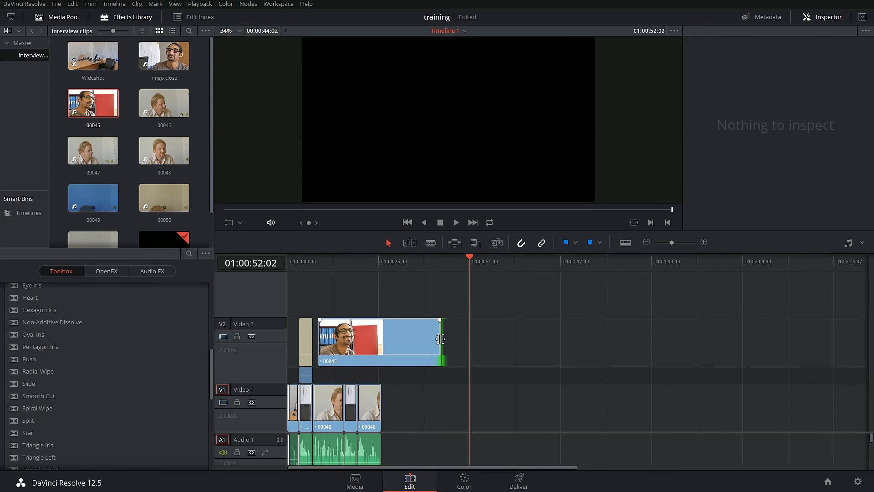
drag(437, 340, 344, 342)
click(329, 342)
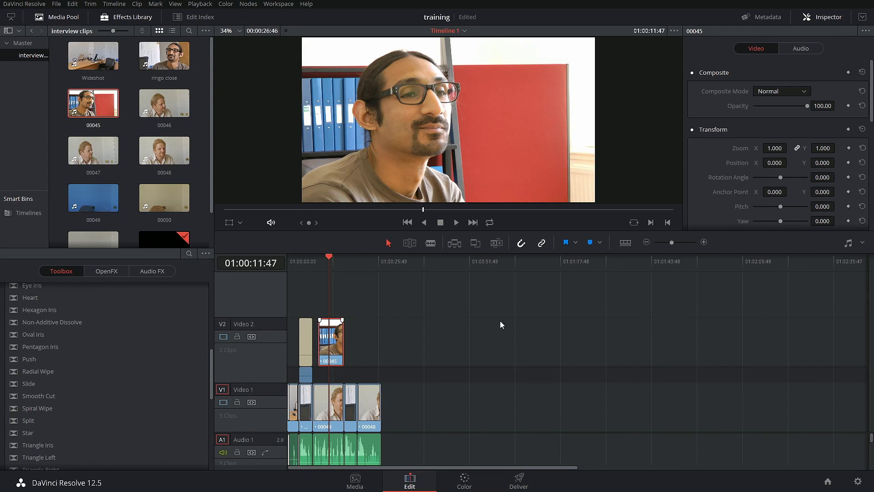
- Set clip 00045 to zoom 0.490, move it upper left, and keyframe zoom and position
mouse_move(776, 149)
mouse_down()
mouse_move(785, 161)
mouse_move(776, 163)
mouse_up()
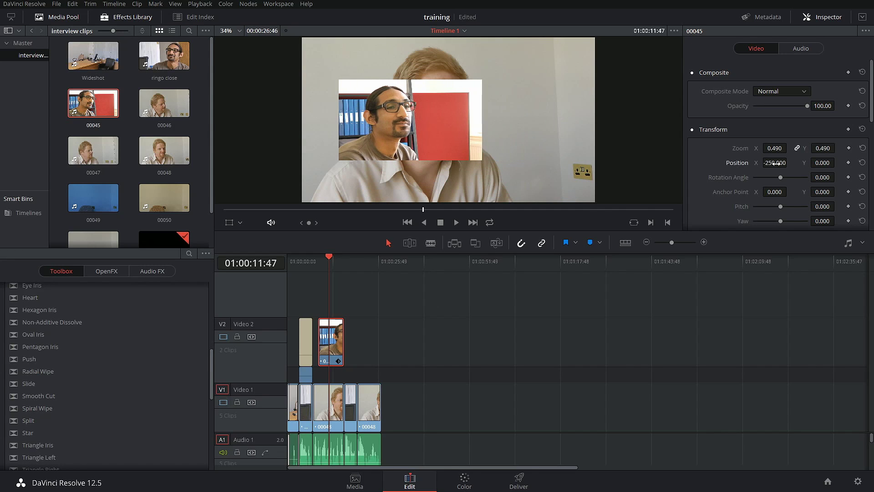
click(229, 223)
drag(414, 133, 389, 97)
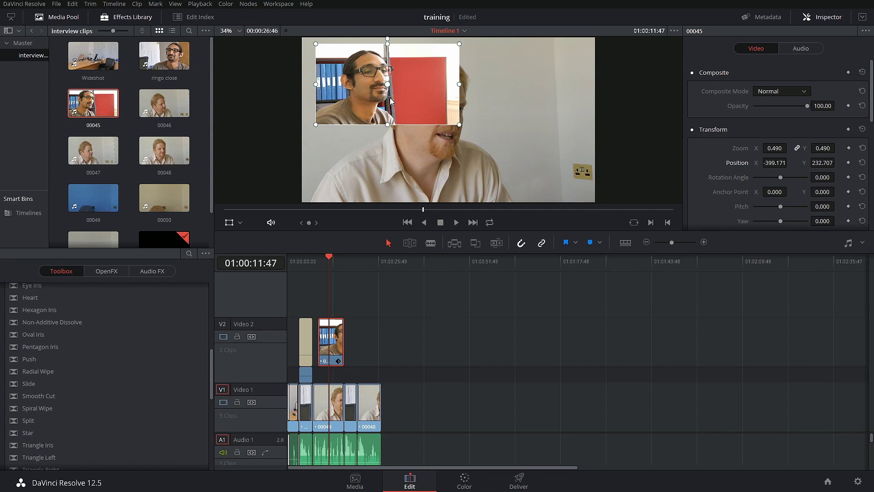
click(848, 148)
click(849, 163)
- At 01:00:16:10, move the inset over the man's face for a second position keyframe
click(327, 262)
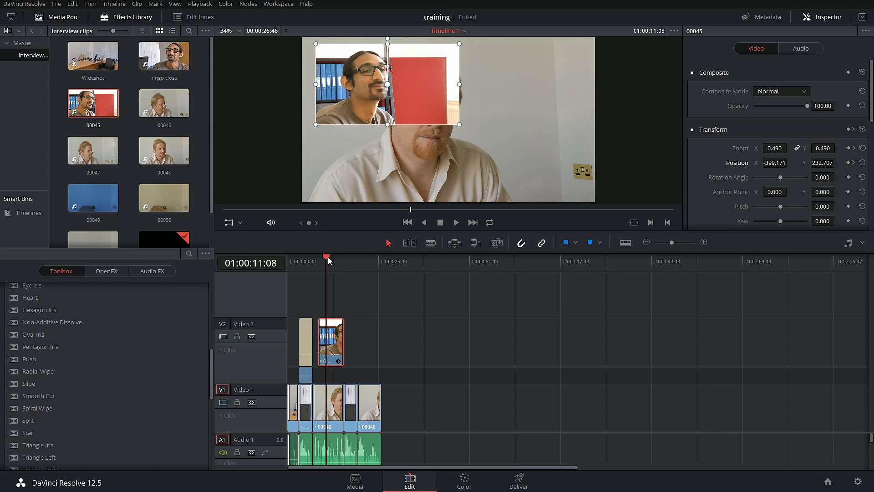
drag(327, 262, 344, 261)
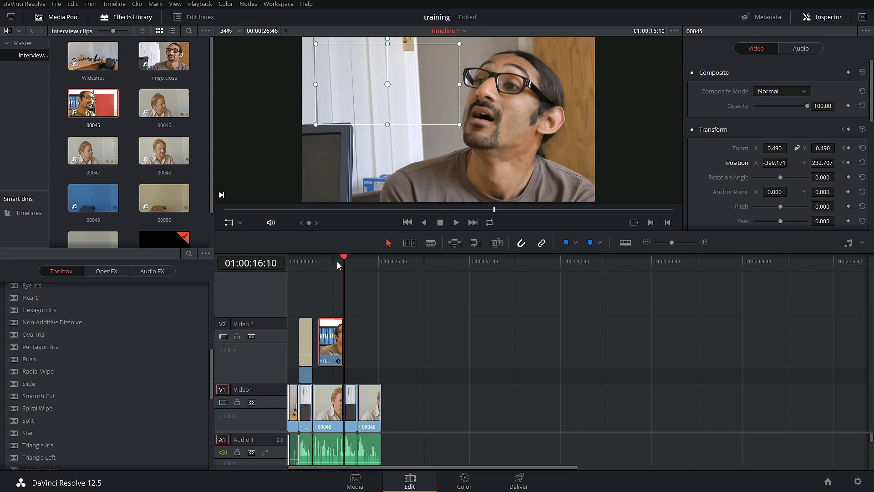
drag(391, 115, 507, 120)
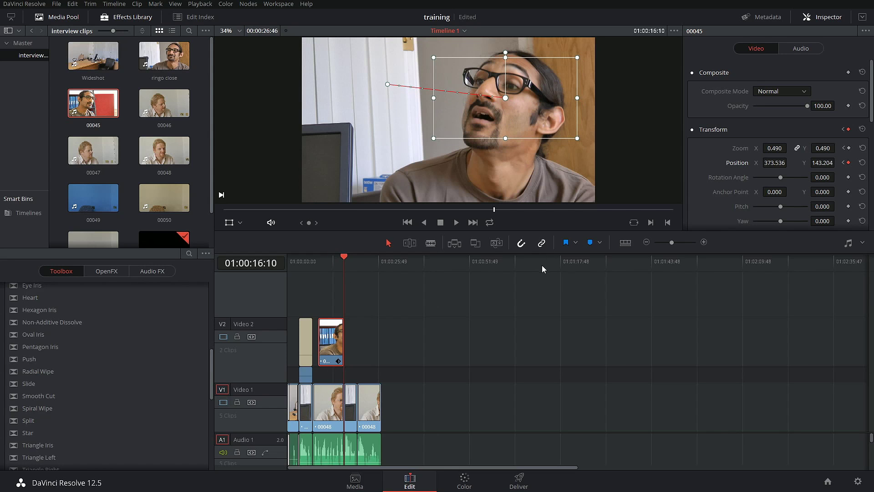
- Set the inset's keyframe interpolation to linear in the clip's curve editor
key(ctrl+equal)
key(ctrl+equal)
mouse_move(449, 263)
mouse_down()
mouse_move(508, 273)
mouse_move(419, 272)
mouse_move(434, 270)
mouse_up()
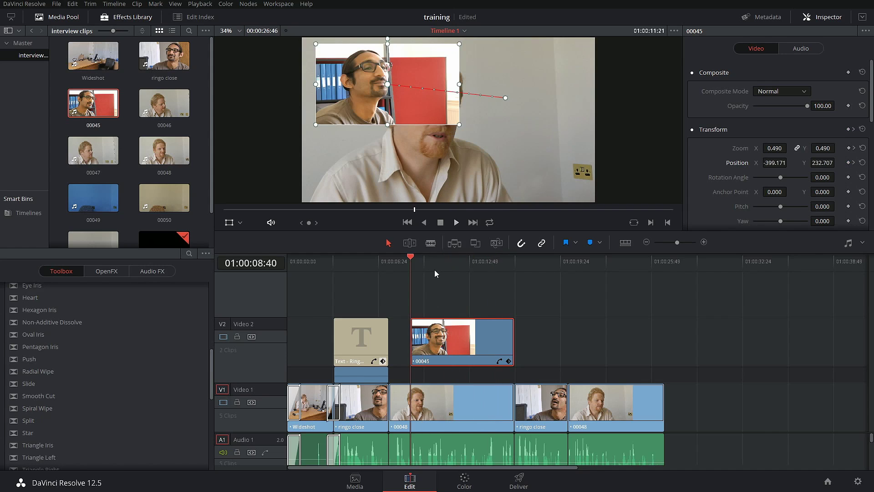
click(492, 263)
click(500, 361)
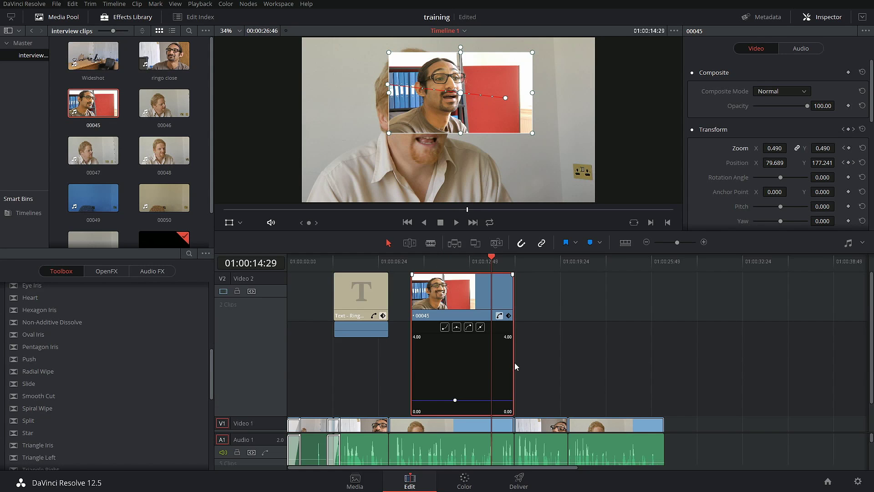
click(455, 400)
- Review the inset's Position keyframes and animation, then delete clip 00045
key([)
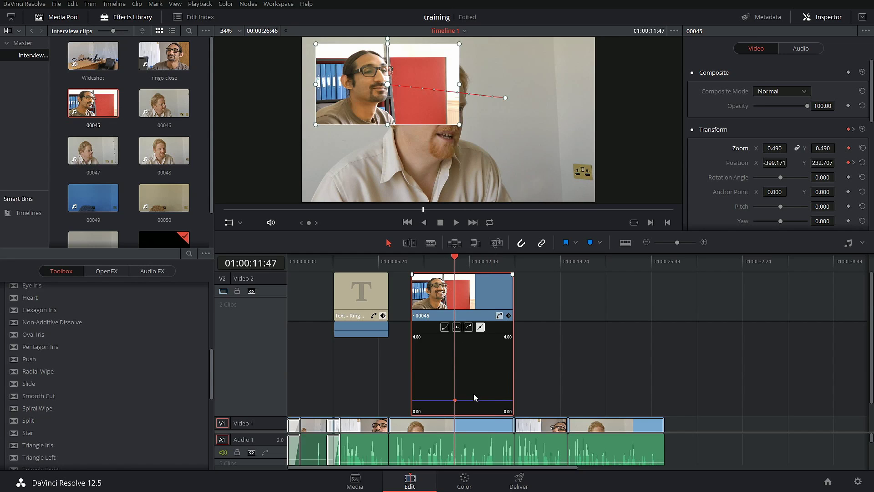
click(508, 316)
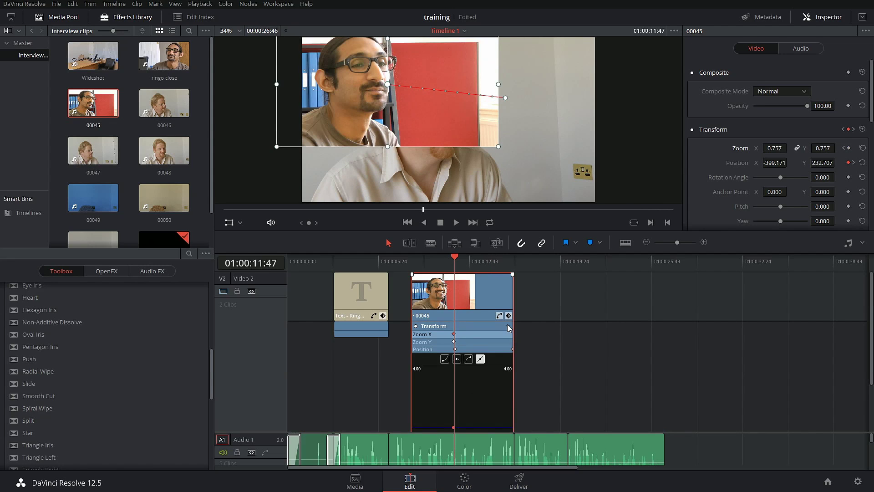
click(509, 326)
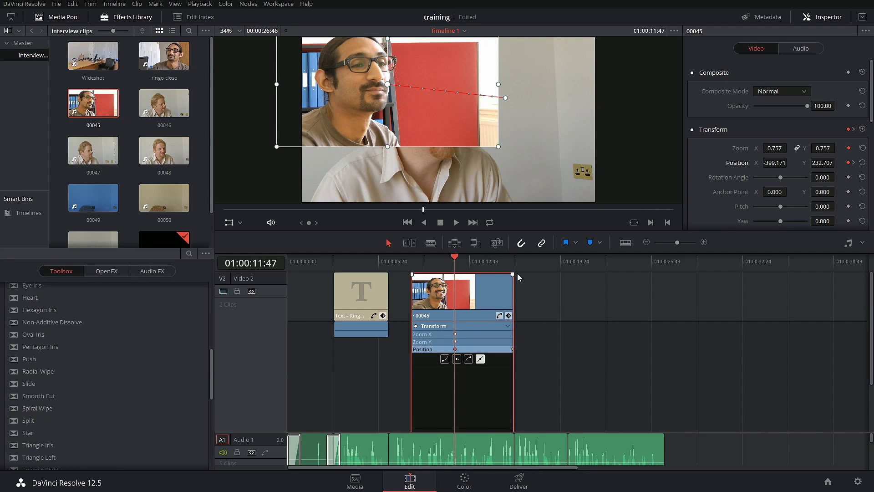
drag(472, 260, 412, 271)
key(Delete)
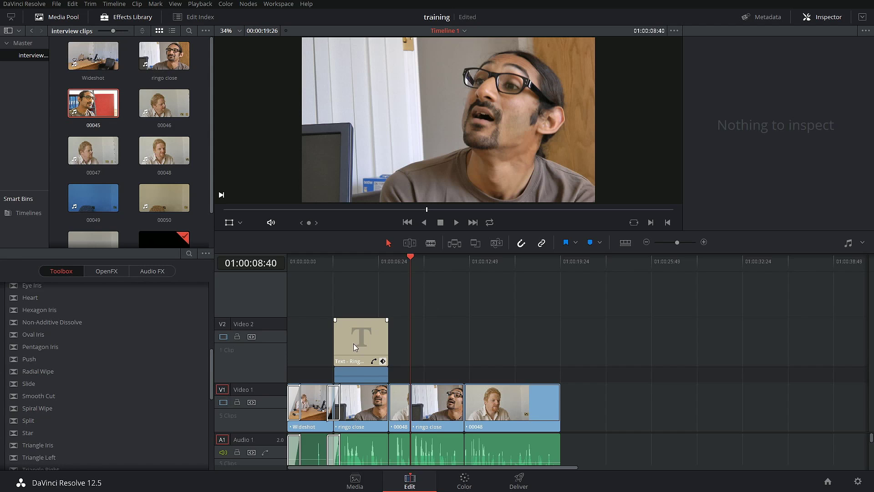
- Turn off linked selection and try deleting the ringo close audio, undoing each attempt
scroll(410, 360, down, 4)
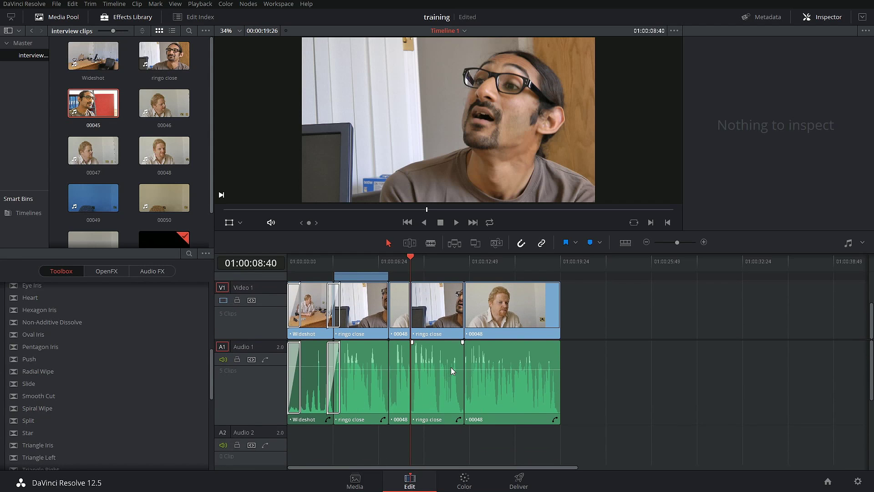
click(446, 364)
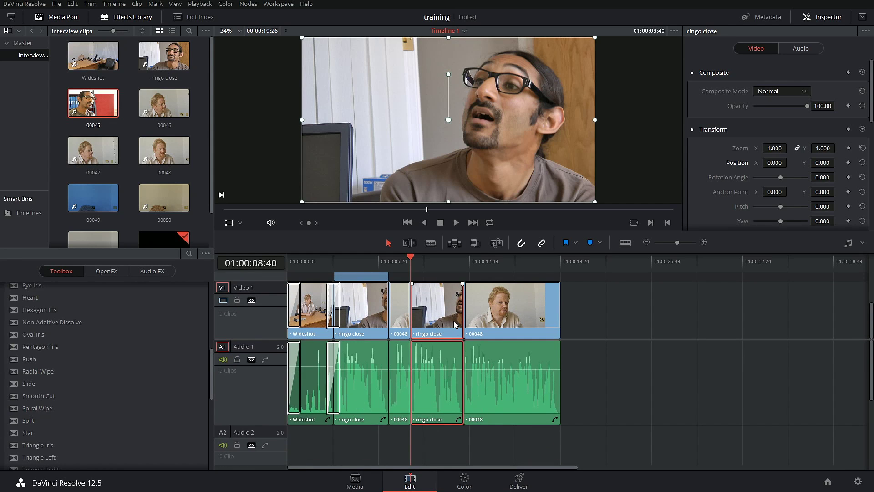
click(464, 457)
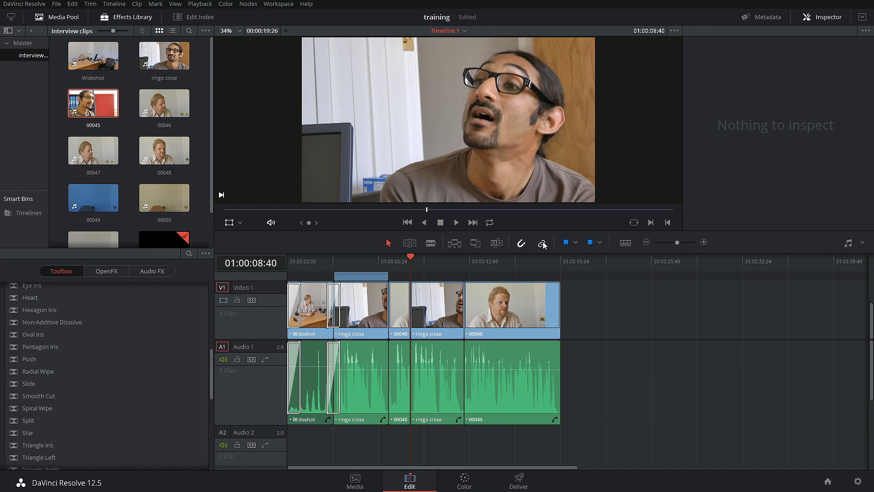
click(448, 359)
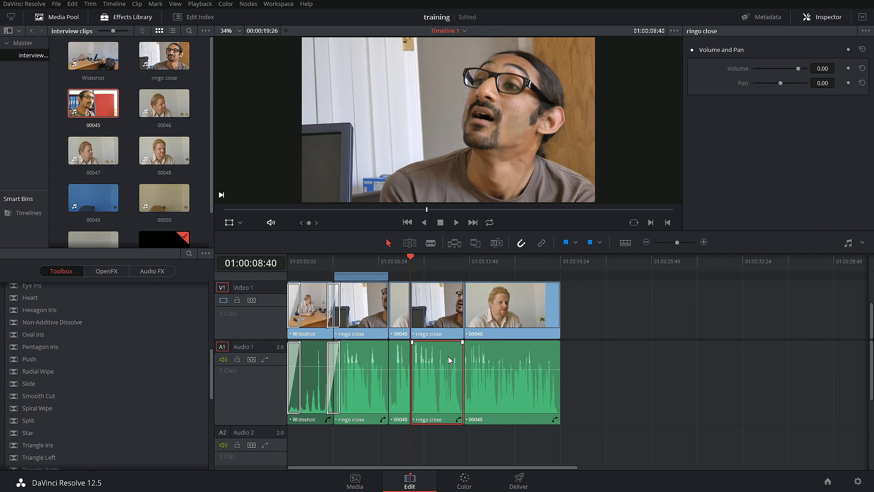
key(Delete)
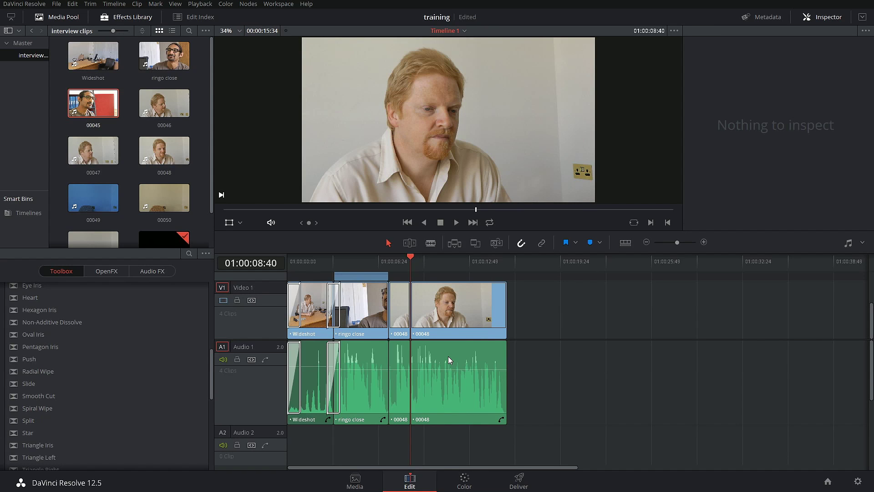
key(ctrl+z)
click(449, 354)
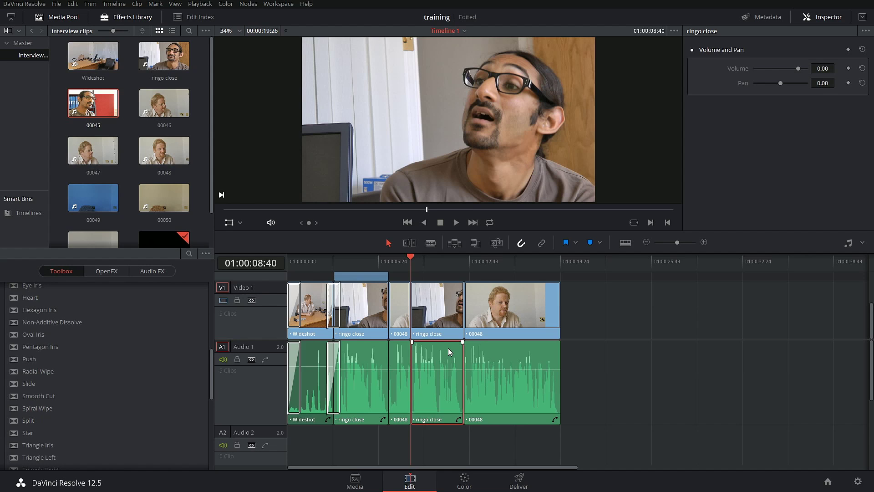
click(361, 275)
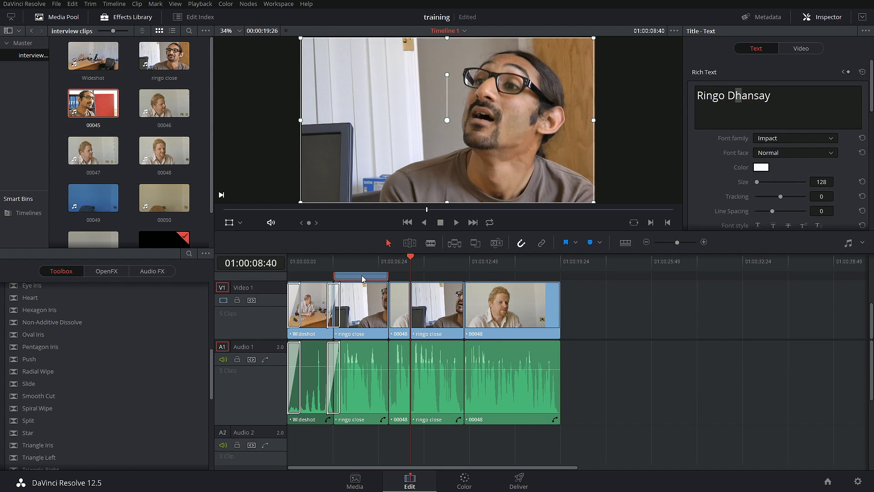
key(Delete)
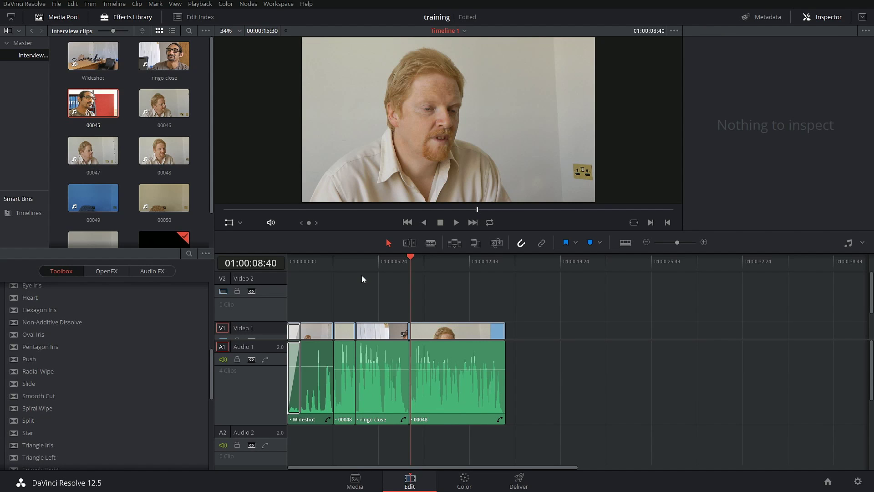
key(ctrl+z)
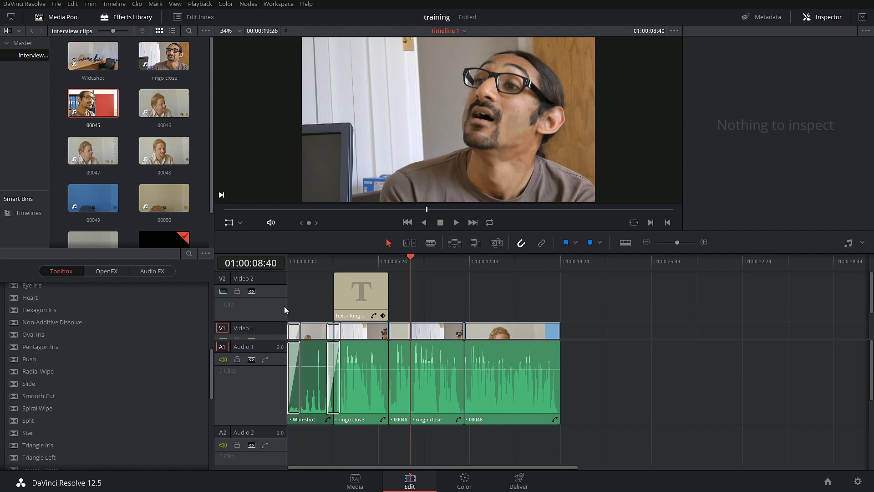
- Delete the second ringo close audio clip on A1, leaving a gap
drag(262, 339, 263, 365)
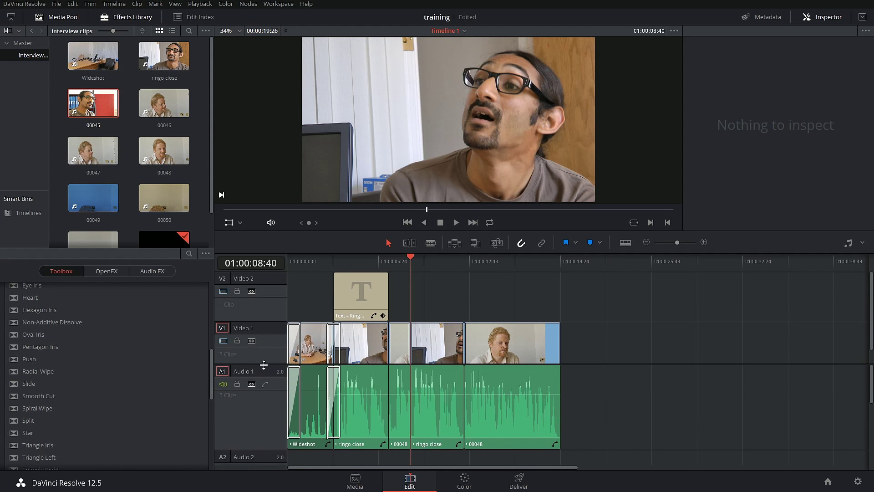
click(442, 384)
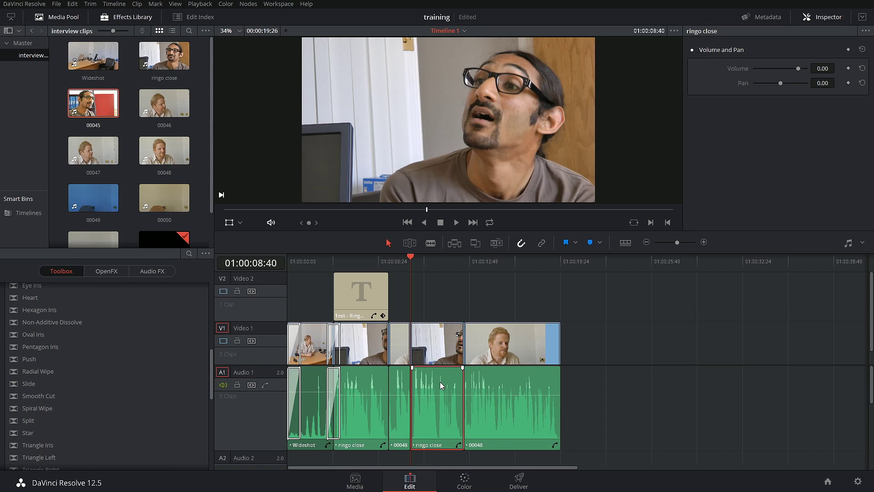
key(BackSpace)
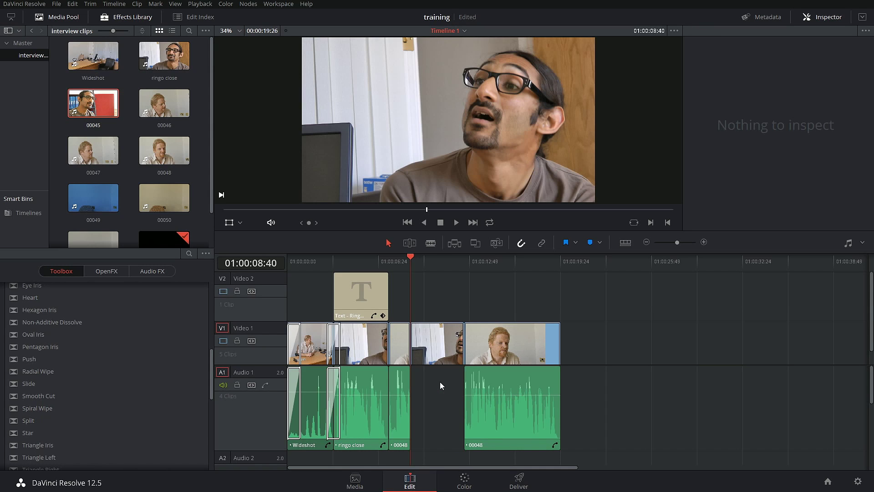
- Play through clip 00048 and set an In point at 01:00:14:48
click(429, 266)
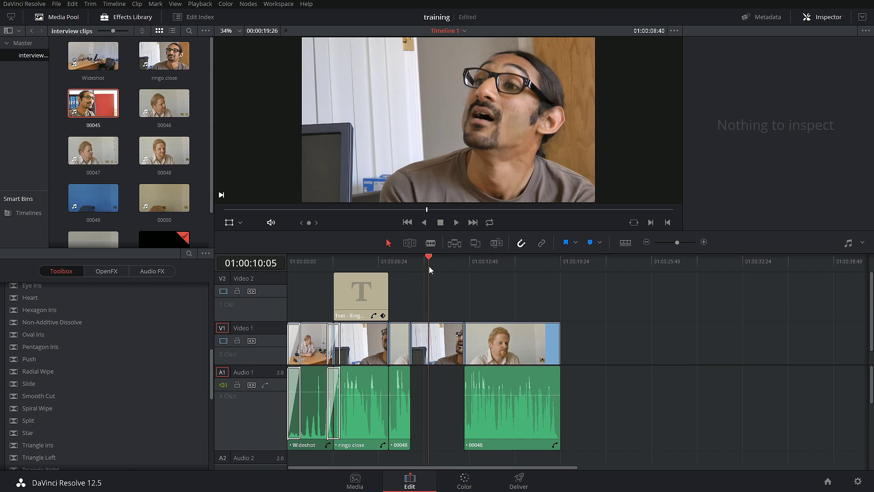
key(space)
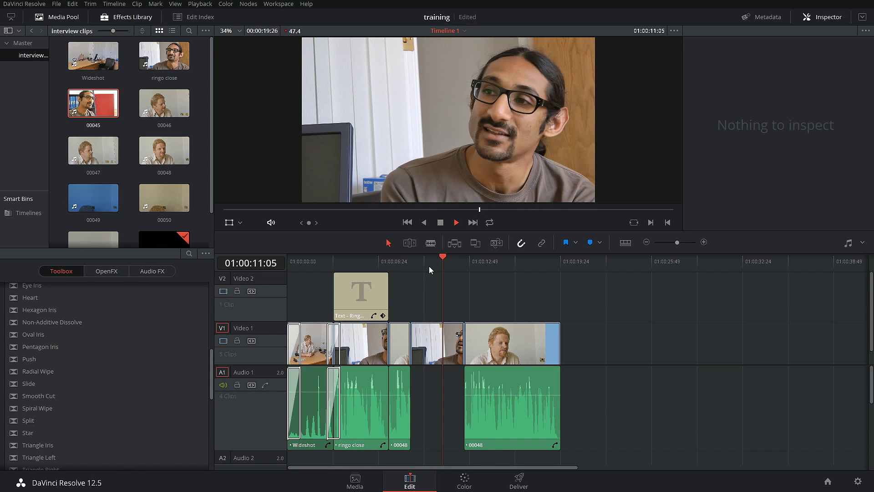
click(512, 354)
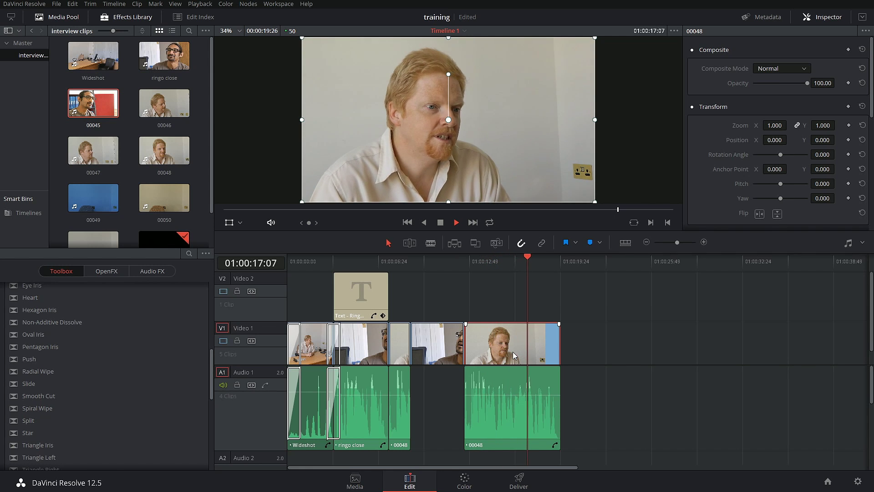
key(space)
drag(425, 260, 497, 263)
key(space)
key(i)
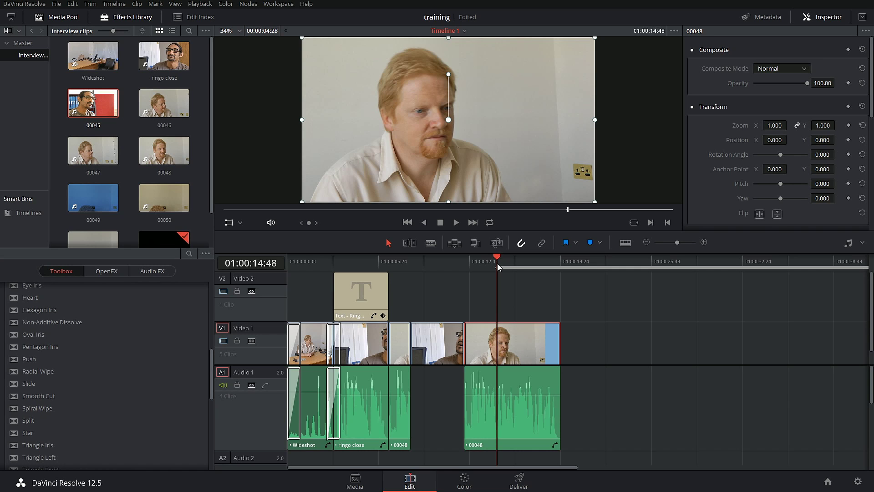
- Set an Out point and ripple-delete the marked range from clip 00048
key(space)
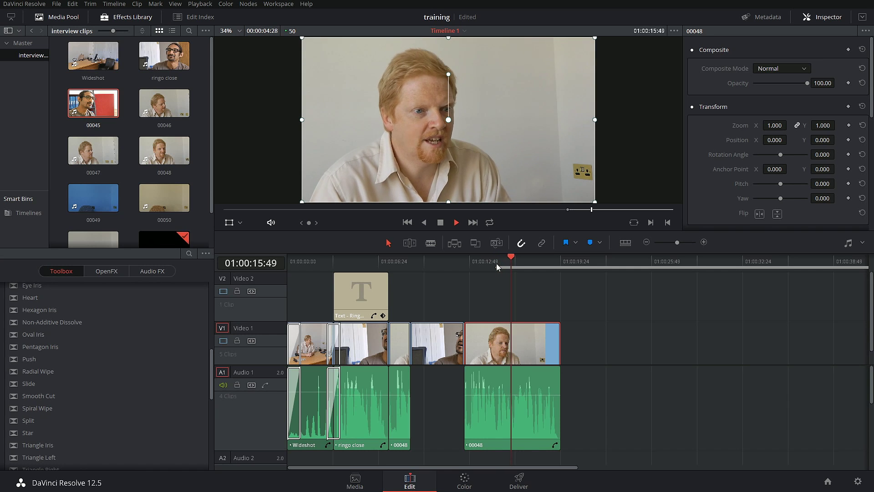
key(o)
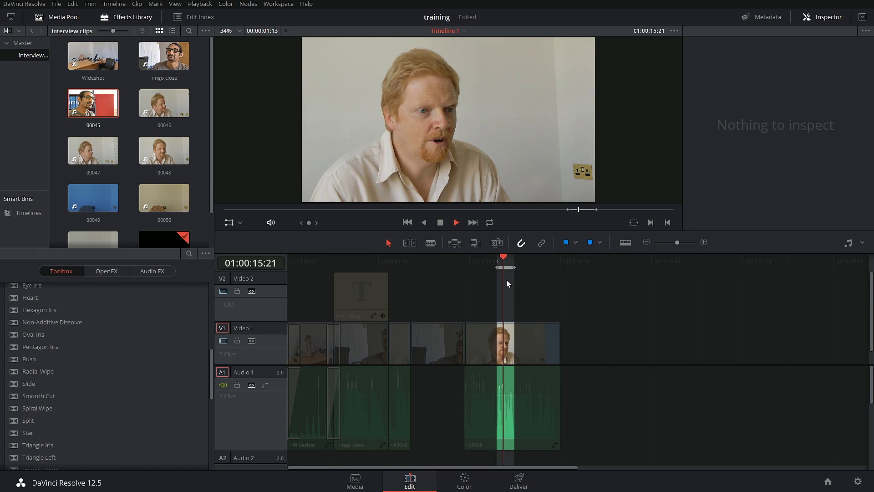
key(BackSpace)
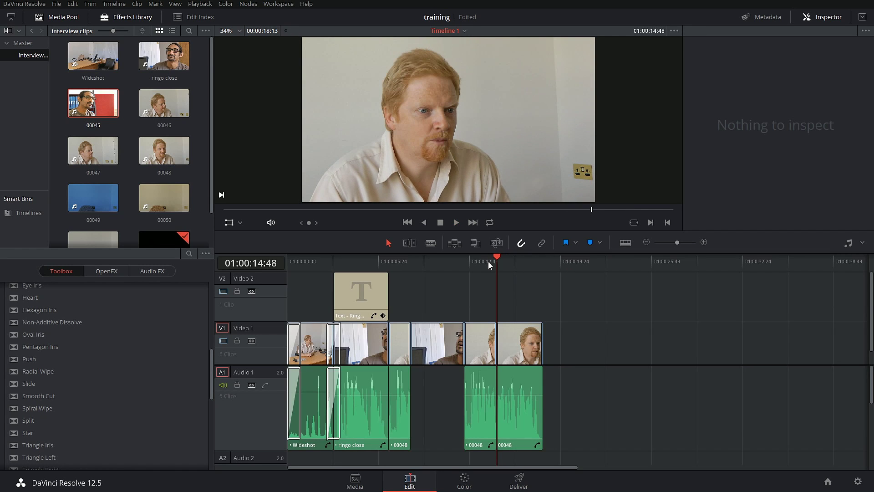
- Review the cut, undo the ripple delete, and park the playhead near 01:00:14:03
click(489, 262)
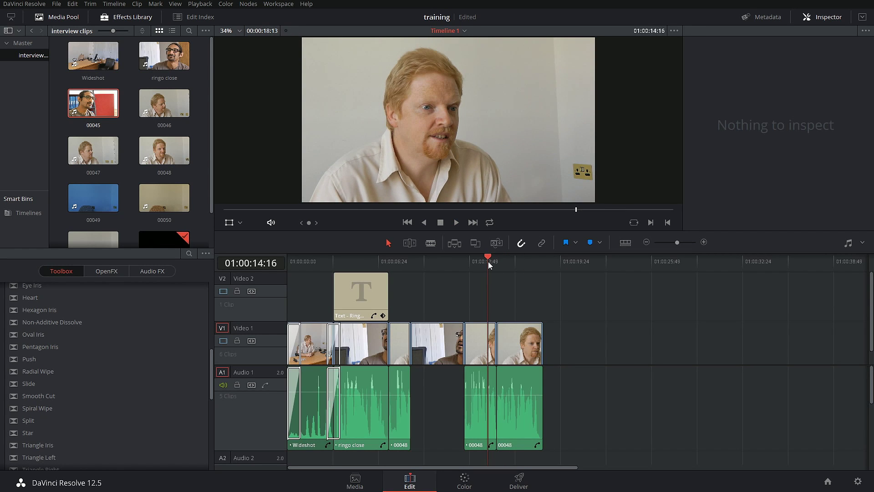
key(space)
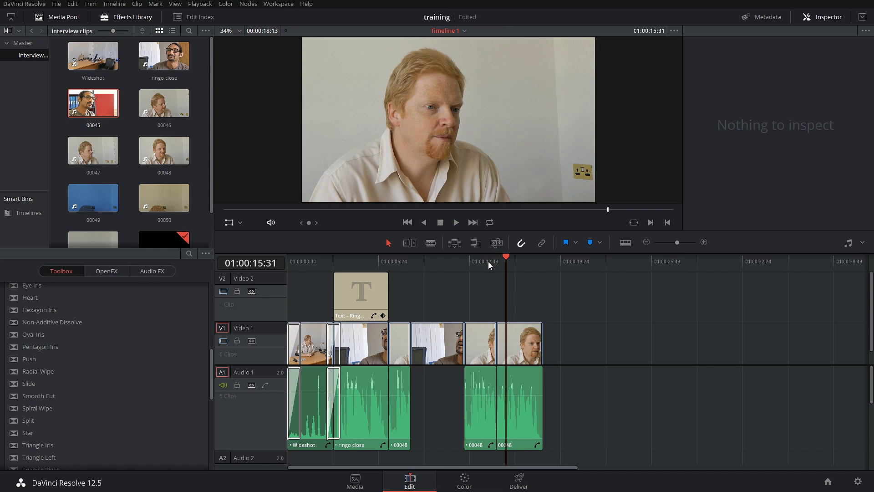
key(ctrl+z)
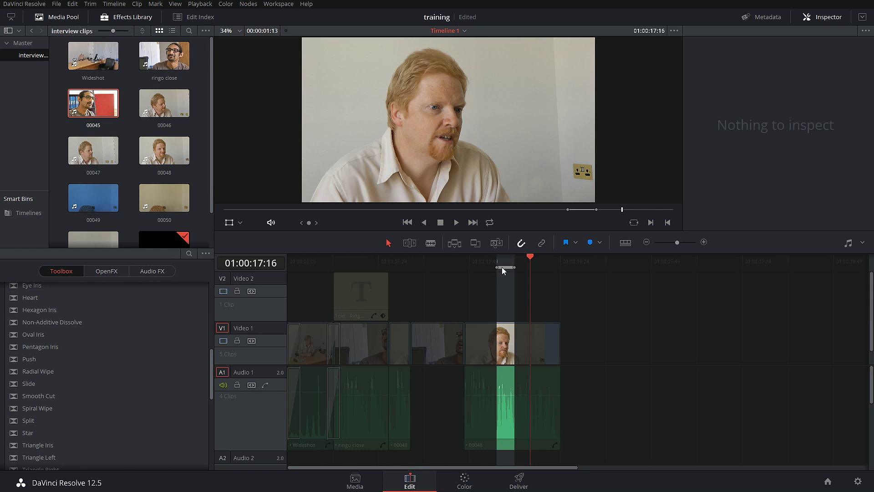
click(484, 262)
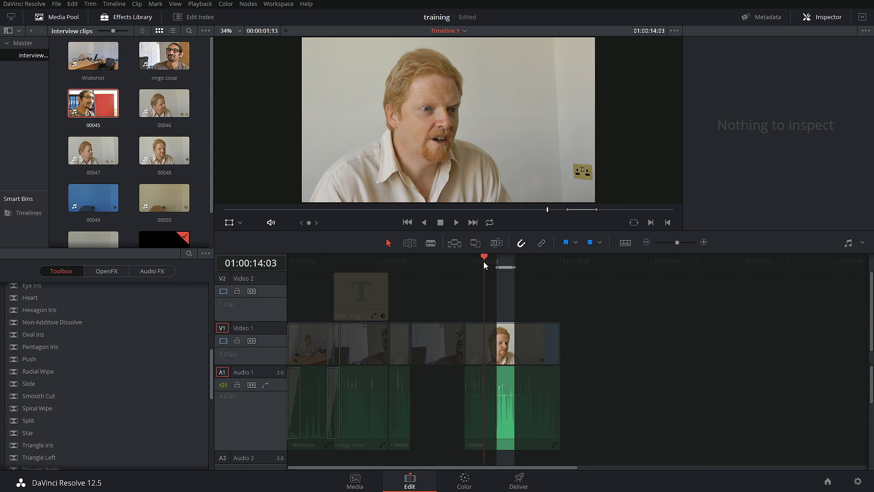
click(480, 261)
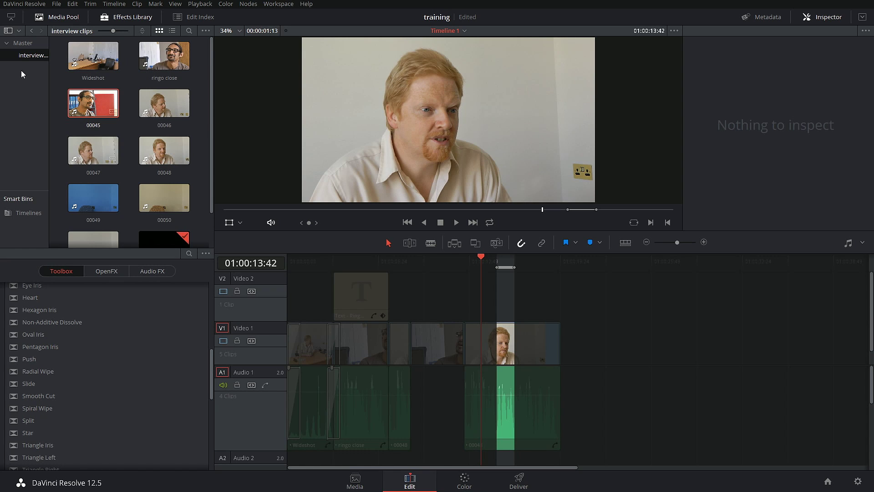
- Create an empty Timeline 2 from the Timelines smart bin's New Timeline command
click(19, 46)
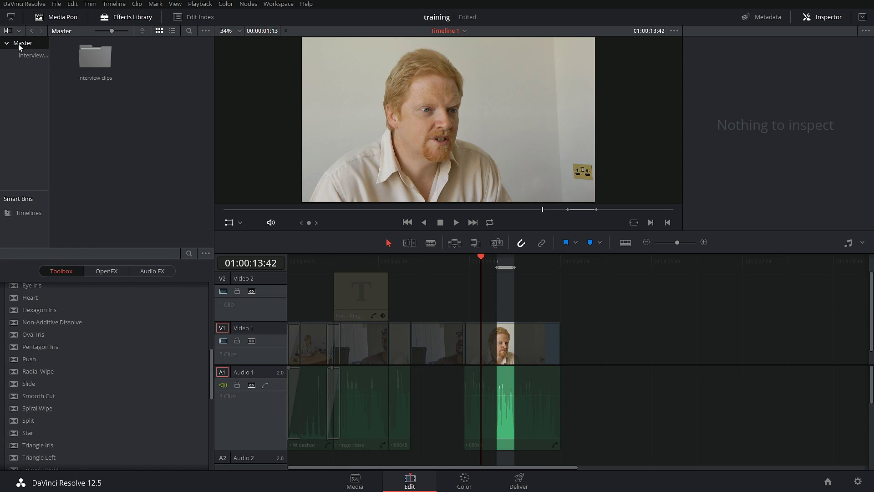
click(21, 214)
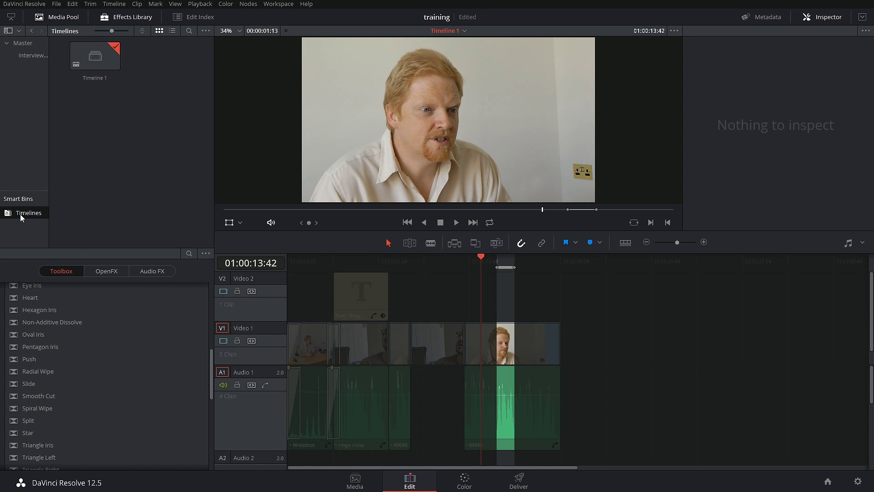
right_click(86, 117)
click(323, 118)
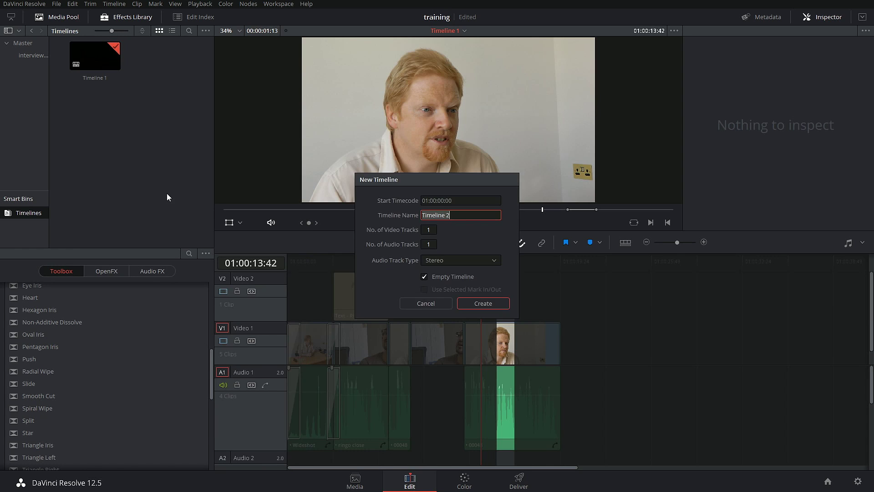
key(Return)
click(33, 55)
- Select clips 00045 through 00048 and create a new Timeline 3
drag(204, 93, 104, 148)
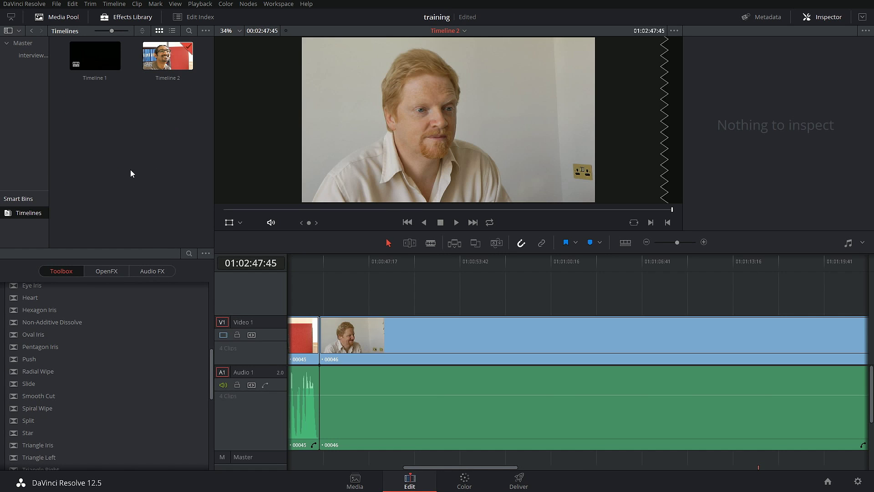
right_click(161, 166)
mouse_move(212, 7)
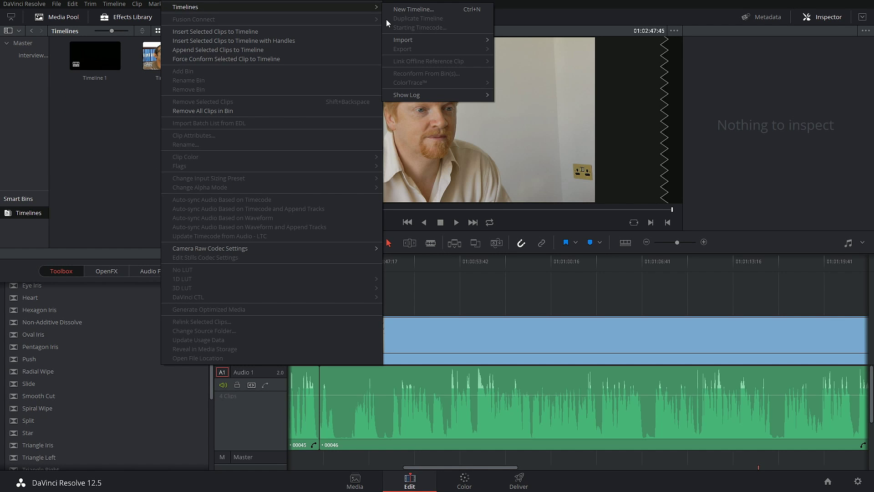
click(396, 9)
- Place Timeline 2 as a nested clip in Timeline 3, followed by Timeline 1
drag(168, 56, 291, 377)
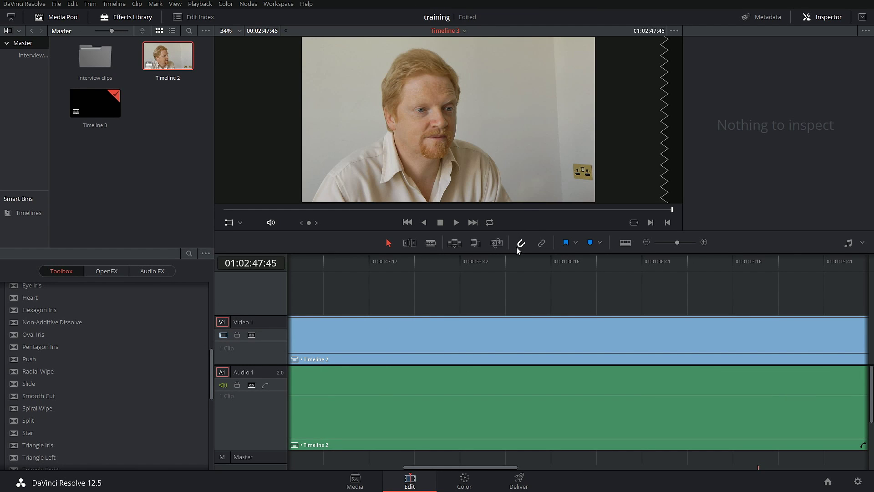
drag(678, 242, 663, 243)
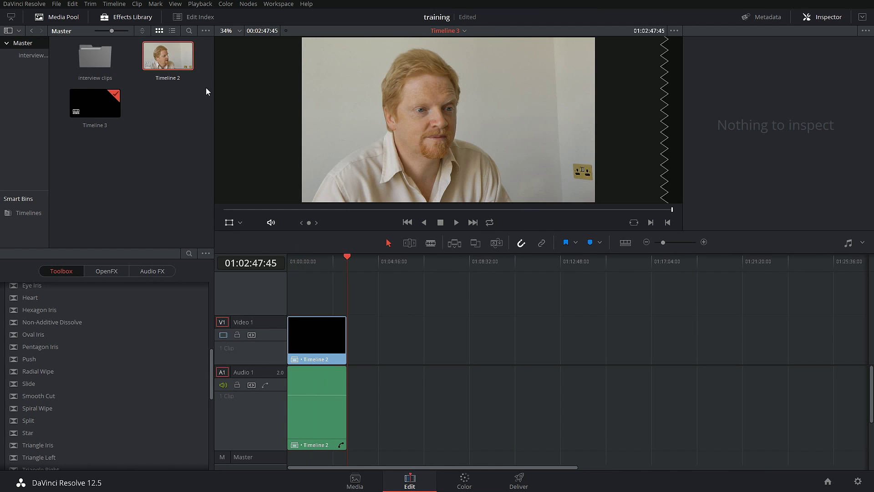
click(30, 55)
click(28, 212)
drag(94, 55, 355, 340)
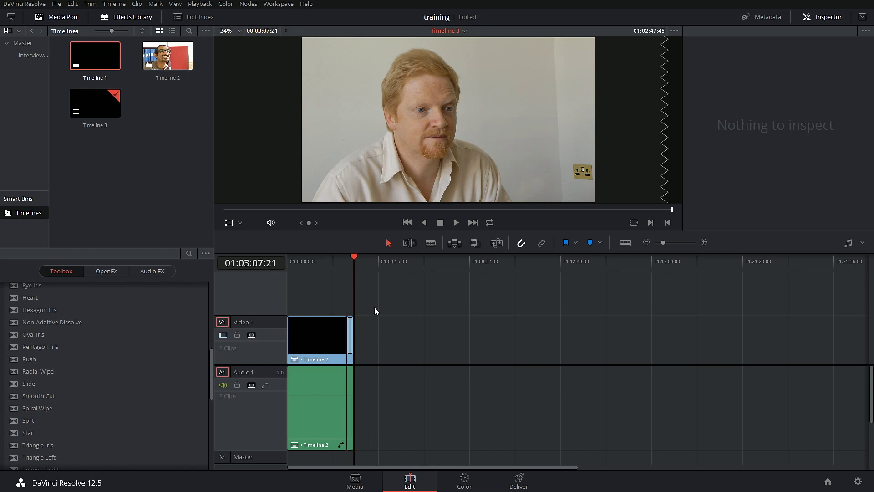
click(318, 336)
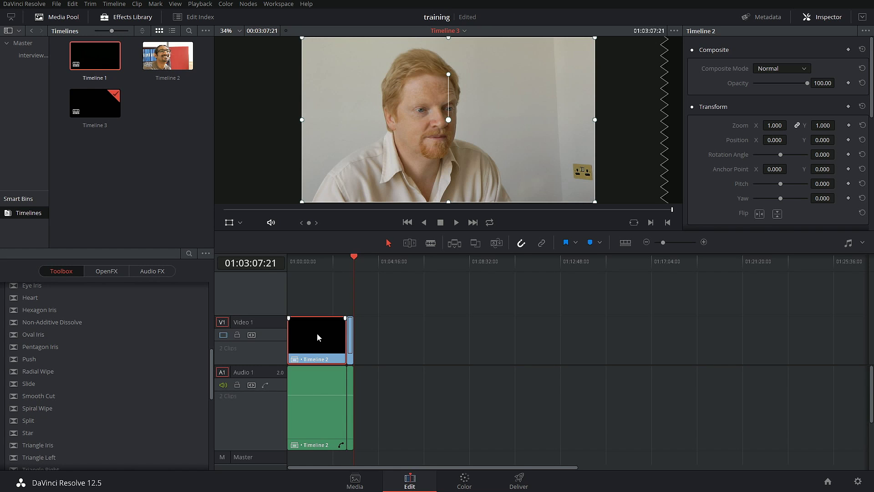
drag(308, 269, 309, 328)
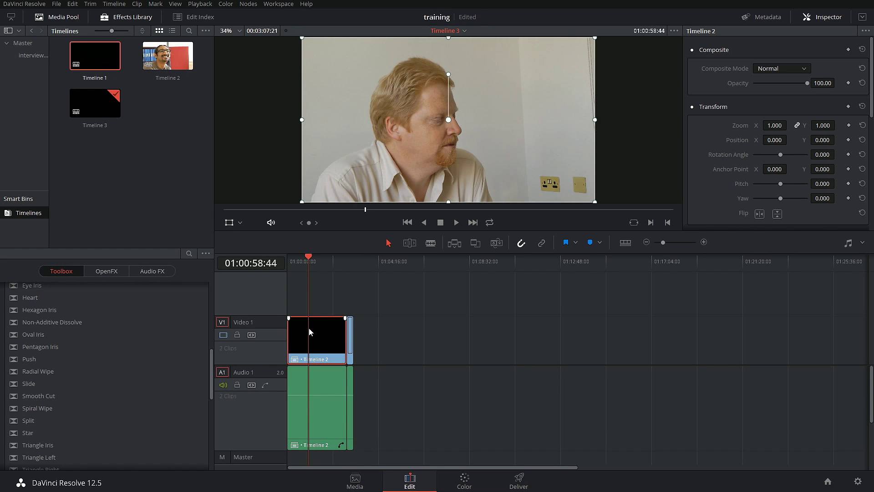
right_click(313, 327)
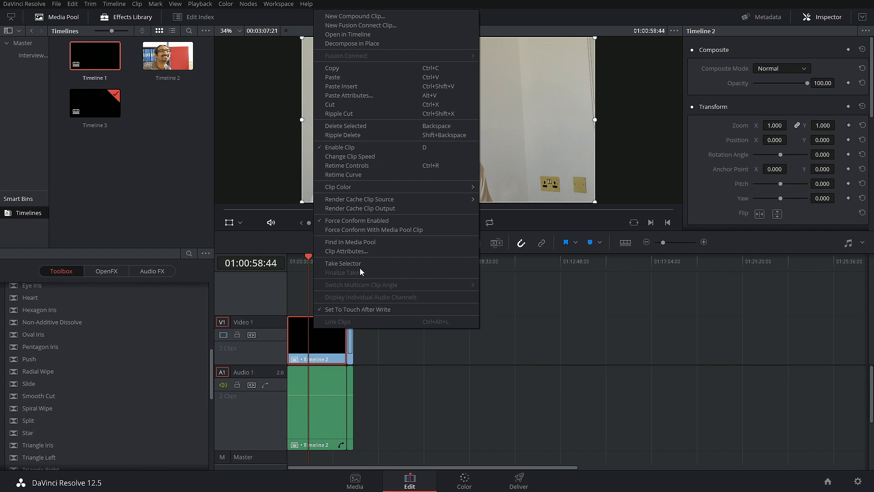
click(343, 36)
drag(423, 259, 388, 294)
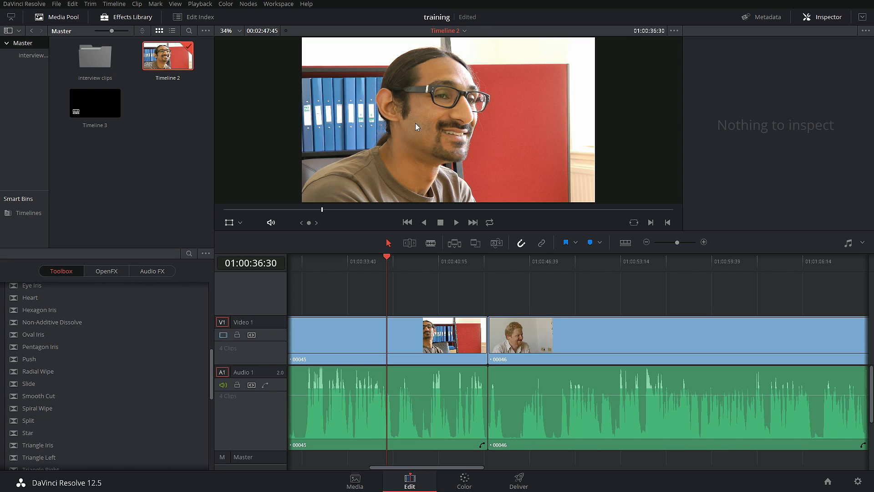
double_click(99, 104)
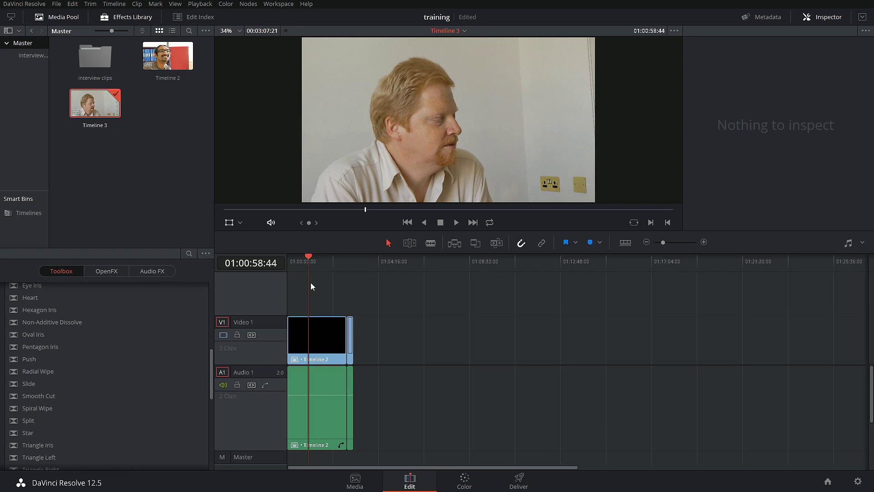
- Decompose in Place the nested Timeline 2 clip on both V1 and A1, then inspect the clips
double_click(295, 446)
right_click(295, 445)
click(294, 369)
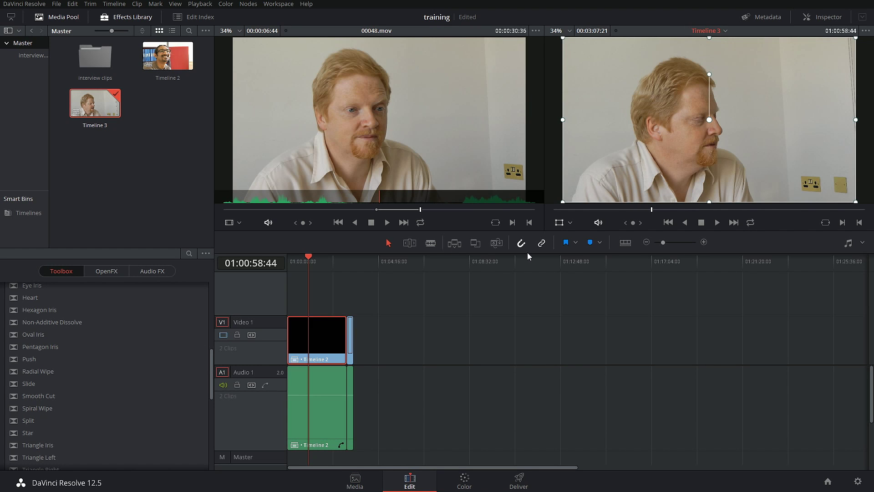
right_click(335, 332)
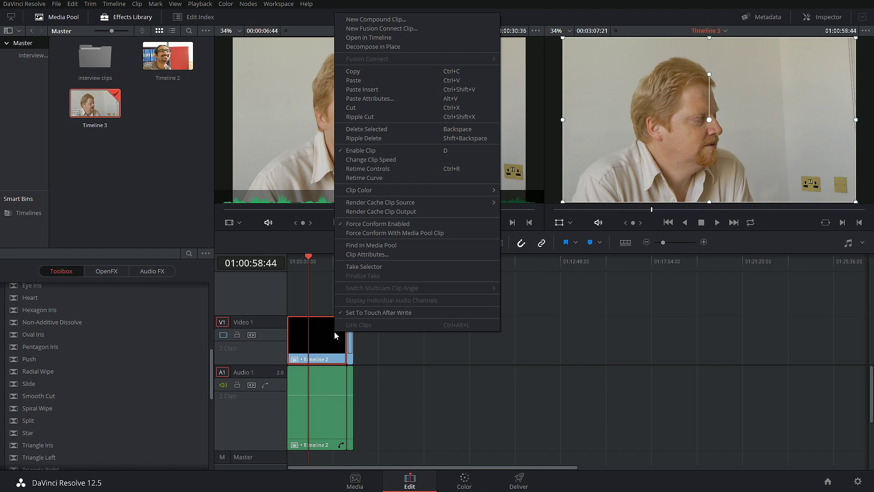
click(412, 48)
right_click(318, 378)
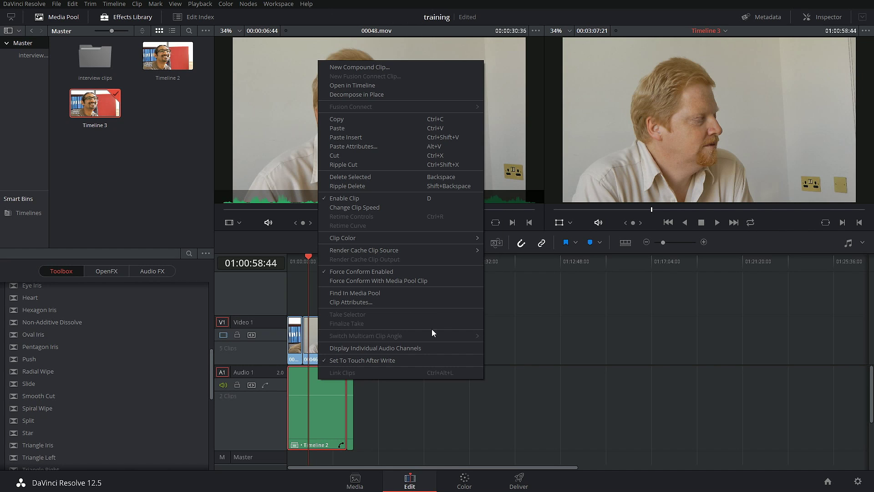
click(383, 95)
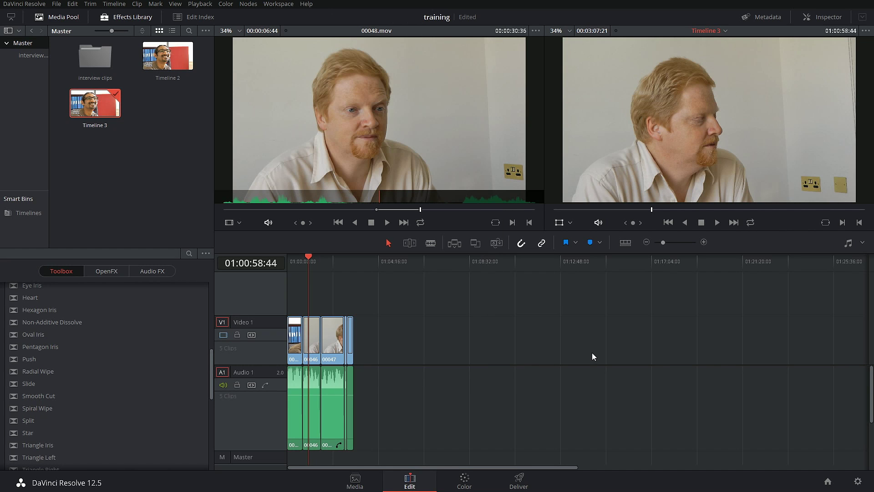
drag(295, 262, 309, 260)
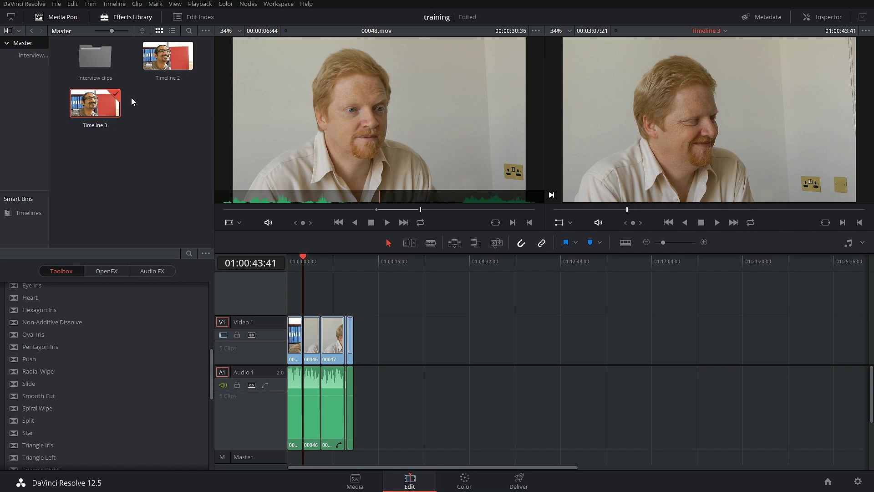
click(28, 213)
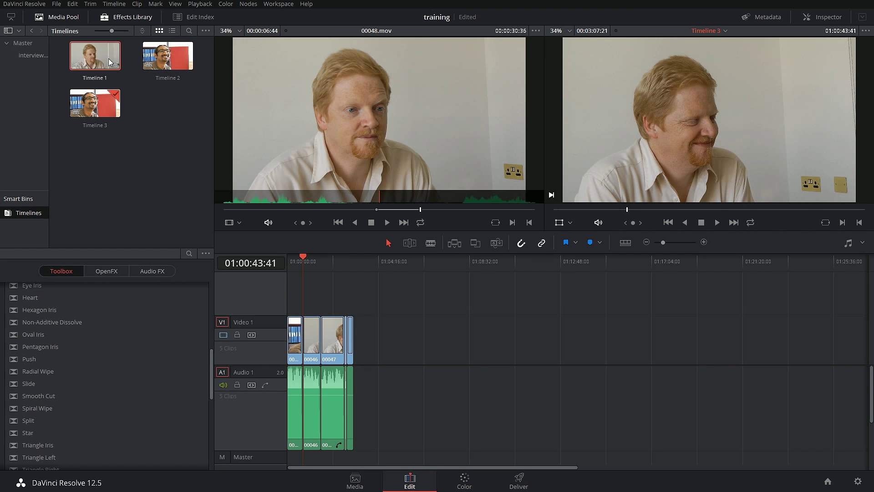
- Open Timeline 1 and play it back from about 01:00:02:41
double_click(93, 55)
click(341, 258)
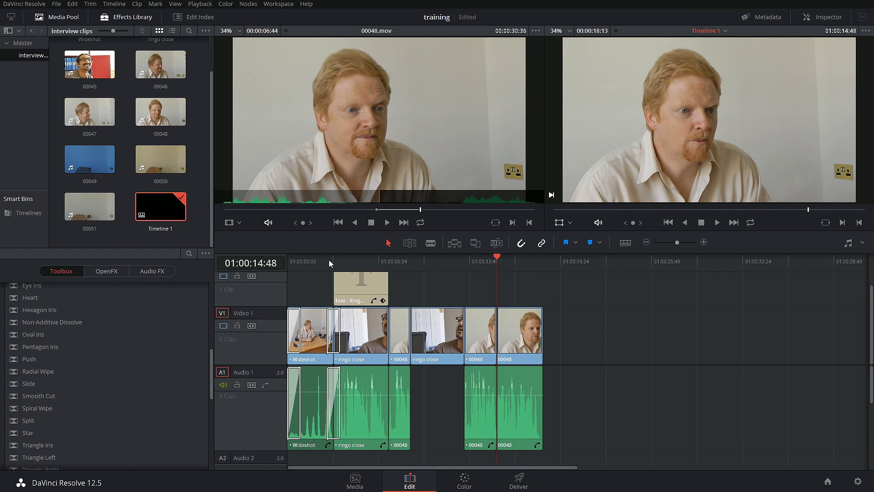
click(329, 260)
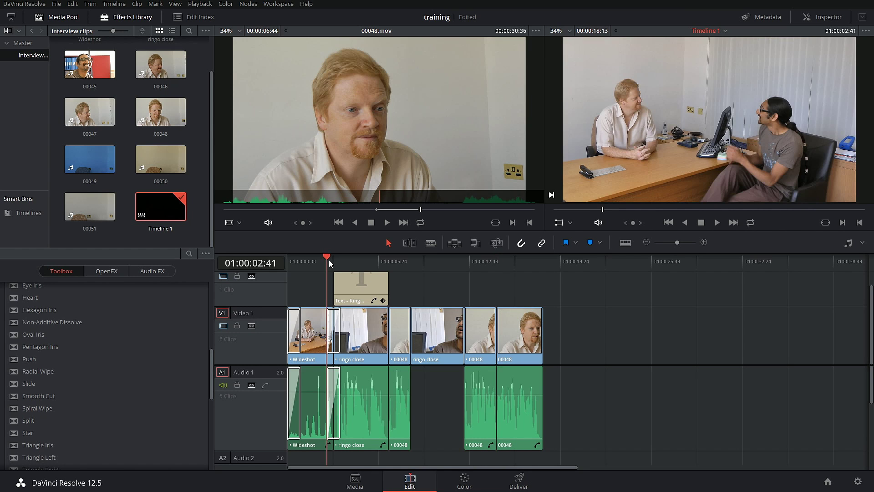
key(space)
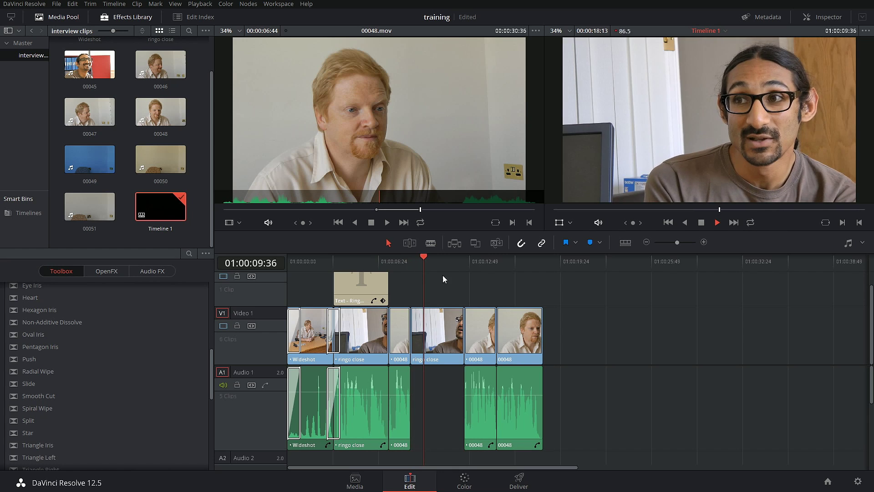
click(326, 261)
key(space)
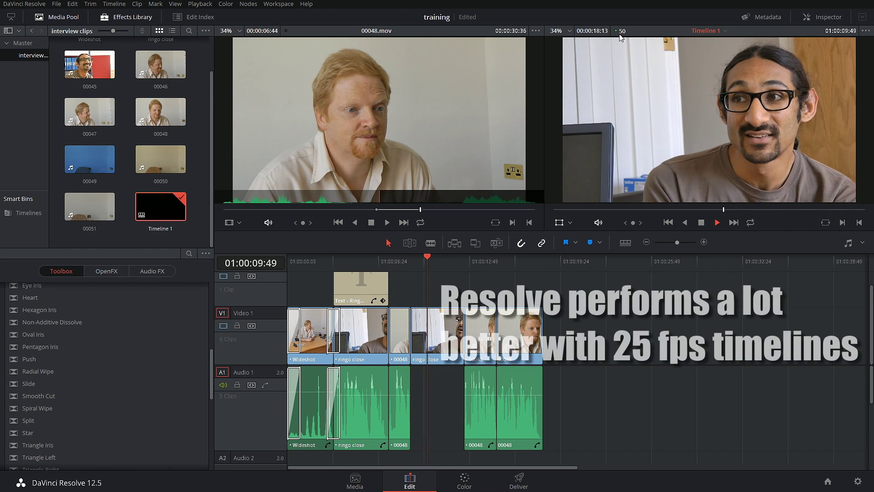
click(312, 261)
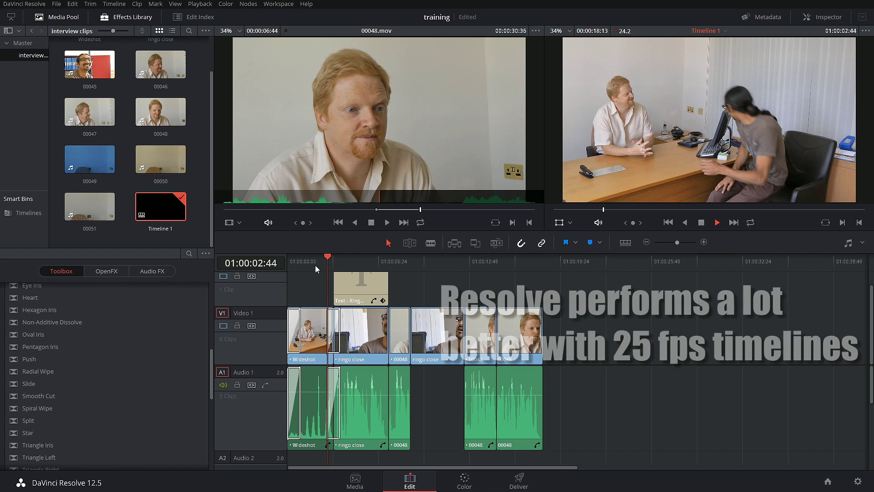
key(space)
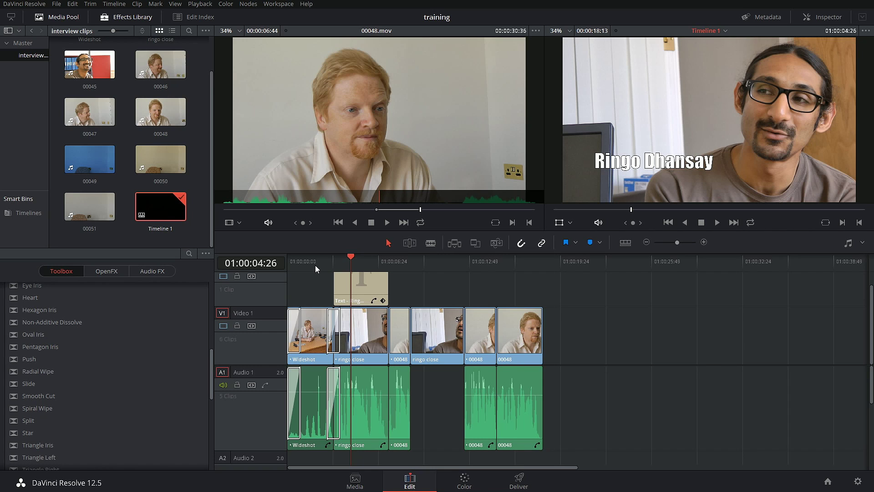
drag(301, 258, 327, 258)
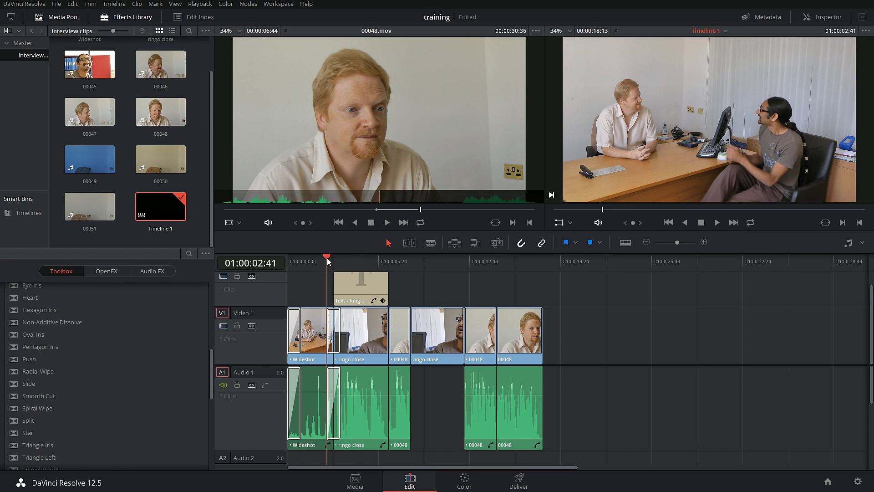